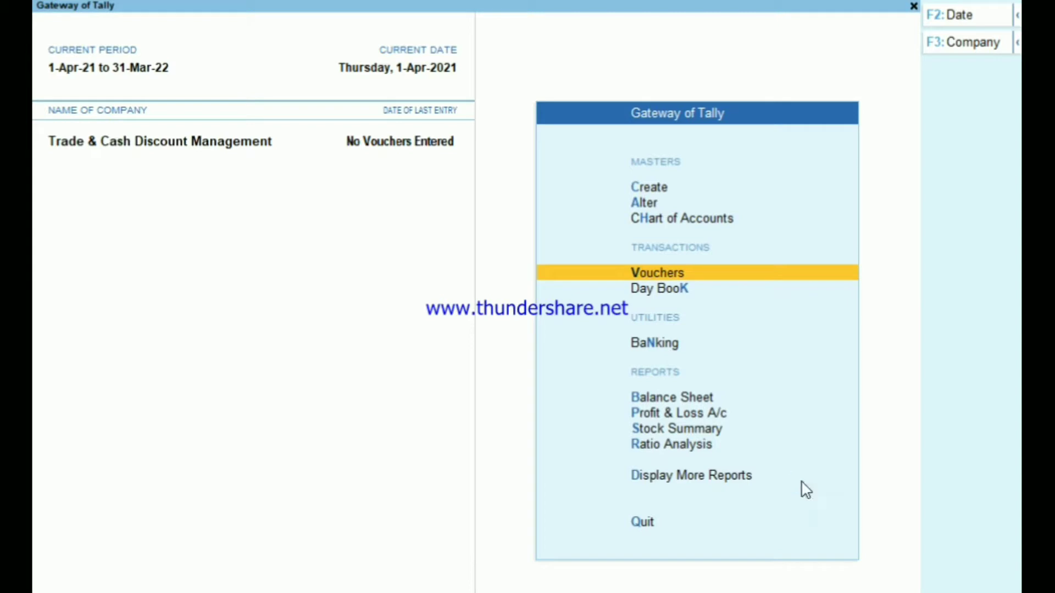
# Open voucher entry and enable the discount column in invoices in the company features.
pyautogui.press('Return')
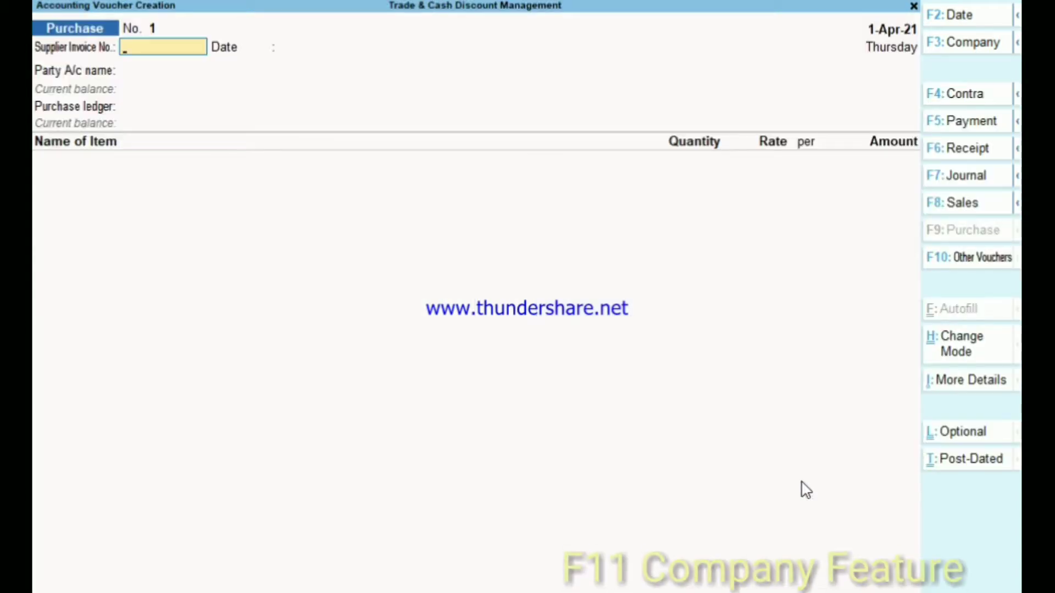
pyautogui.press('F11')
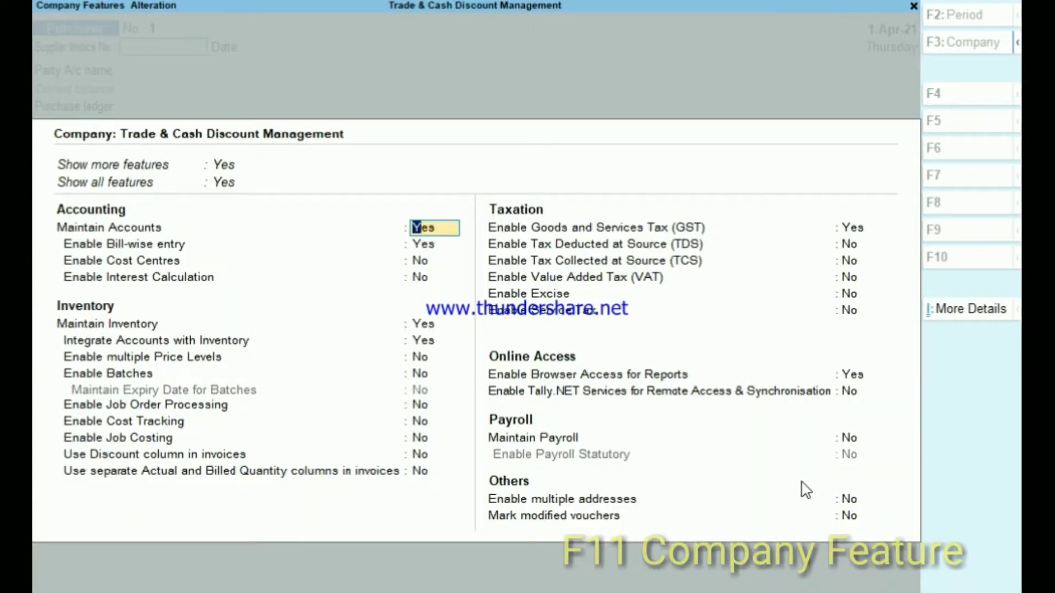
pyautogui.press('Down')
pyautogui.press('Down')
pyautogui.press('Down')
pyautogui.press('Down')
pyautogui.press('Down')
pyautogui.press('Down')
pyautogui.press('Down')
pyautogui.press('Down')
pyautogui.press('Down')
pyautogui.press('Down')
pyautogui.press('Down')
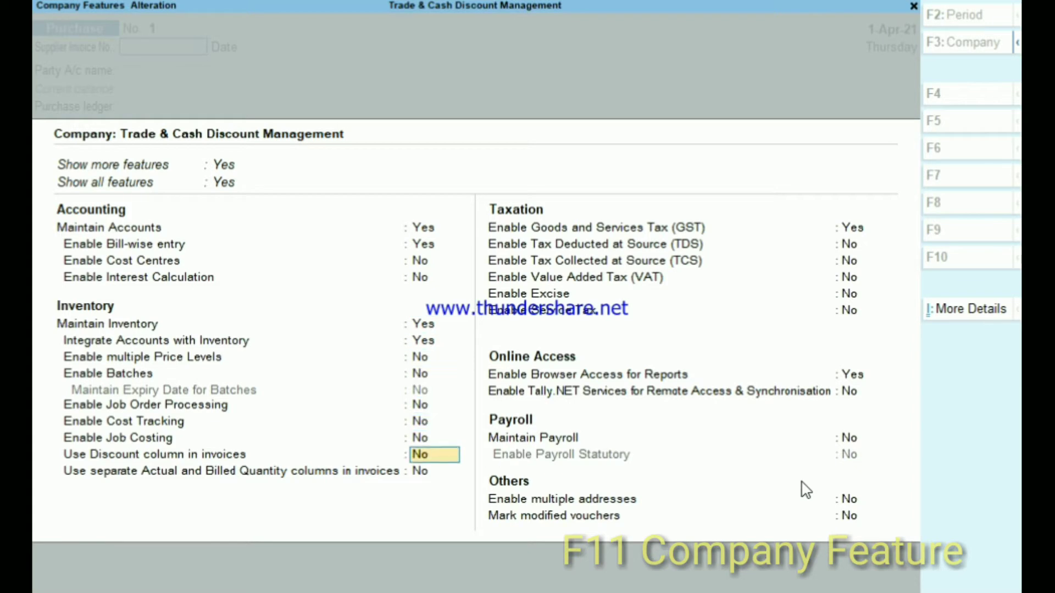
pyautogui.write('y')
pyautogui.press('Return')
pyautogui.press('ctrl')
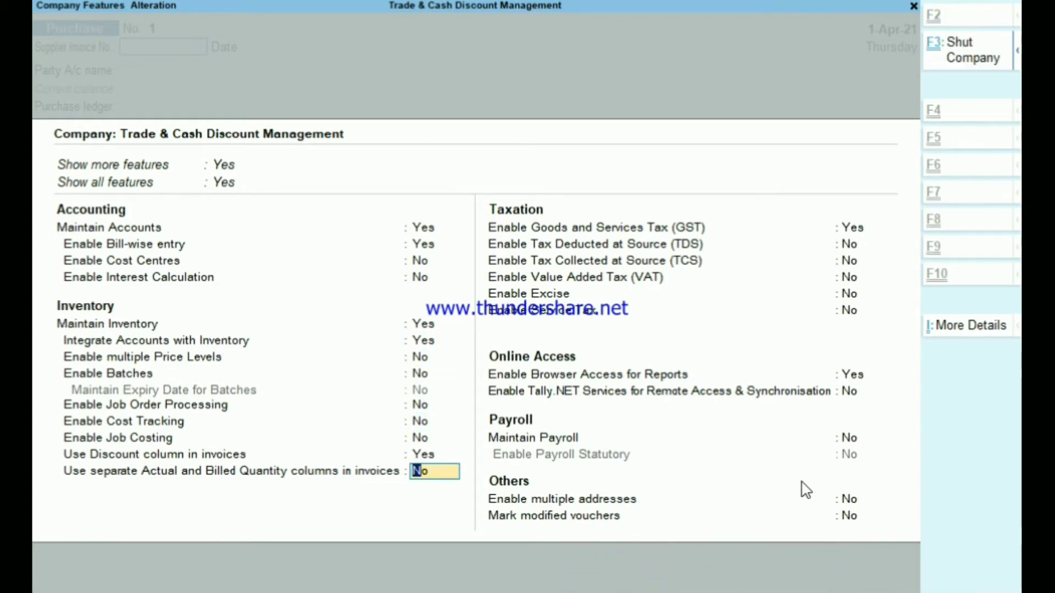
pyautogui.hotkey('ctrl', 'a')
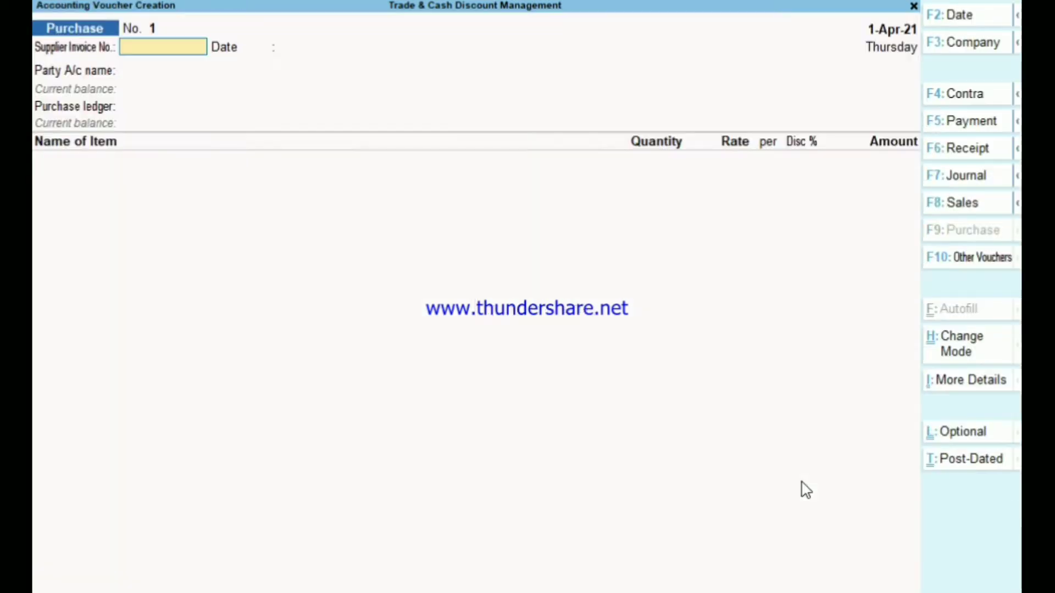
# Leave the supplier invoice number blank and create a party ledger with the supplier's name under Sundry Creditors, keeping bill-by-bill balances.
pyautogui.press('Return')
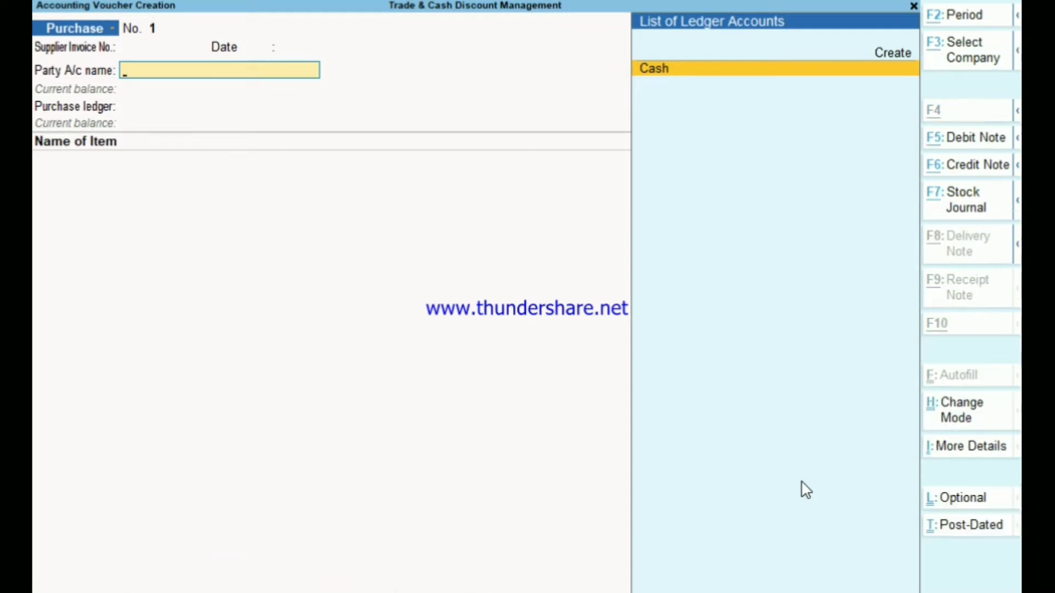
pyautogui.hotkey('alt', 'c')
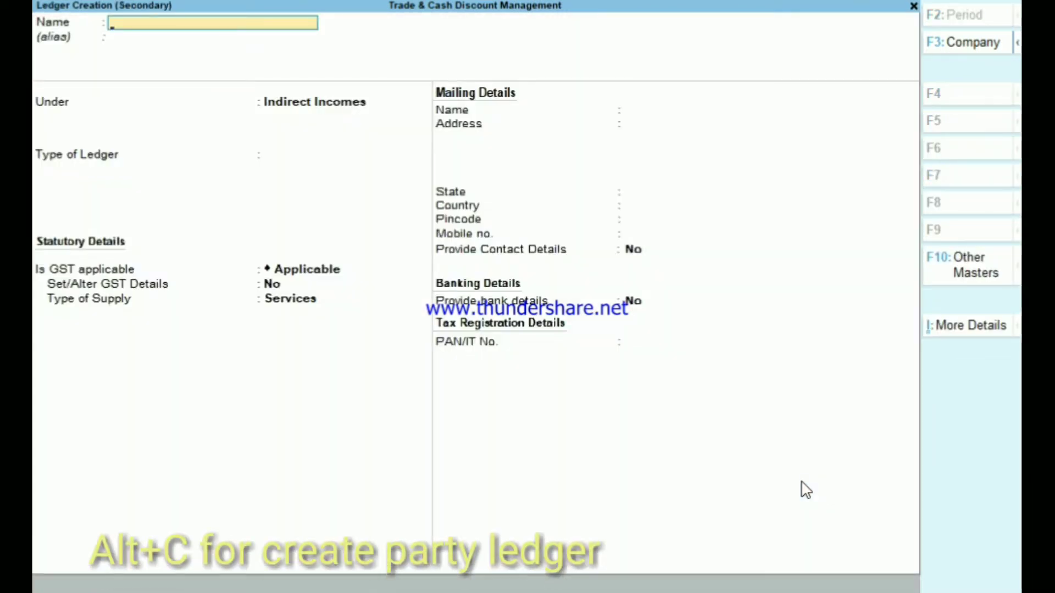
pyautogui.write('Ram')
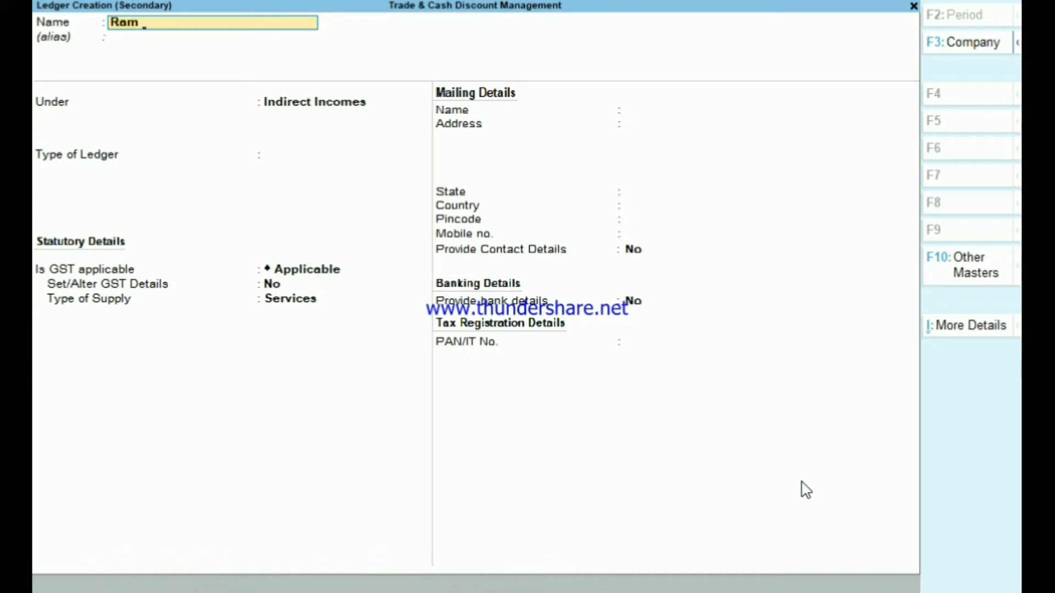
pyautogui.press('Return')
pyautogui.press('Return')
pyautogui.write('Su')
pyautogui.press('Down')
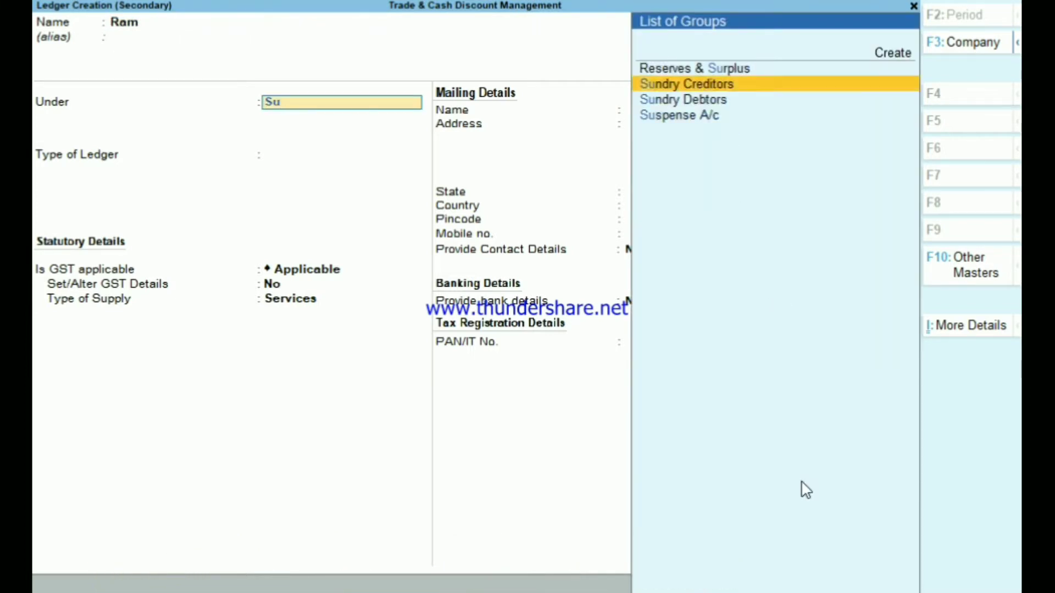
pyautogui.press('Return')
pyautogui.press('Return')
pyautogui.press('Return')
pyautogui.press('Return')
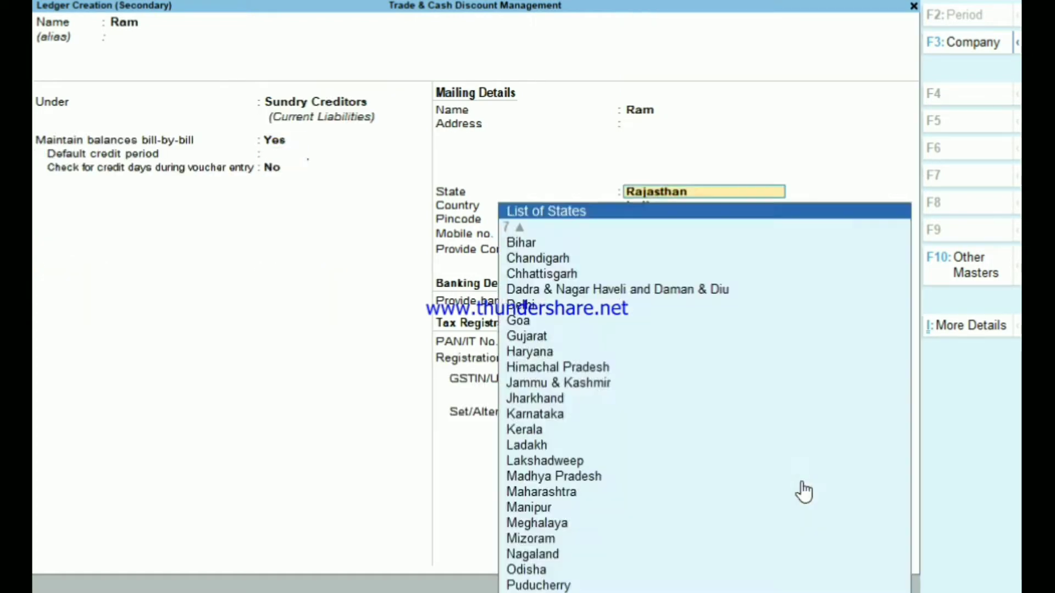
# Keep Rajasthan, India and the Regular registration type for the supplier ledger, leave GSTIN blank, and save it.
pyautogui.press('Return')
pyautogui.press('Return')
pyautogui.press('Return')
pyautogui.press('Return')
pyautogui.press('Return')
pyautogui.press('Return')
pyautogui.press('Return')
pyautogui.press('Return')
pyautogui.press('Return')
pyautogui.press('Return')
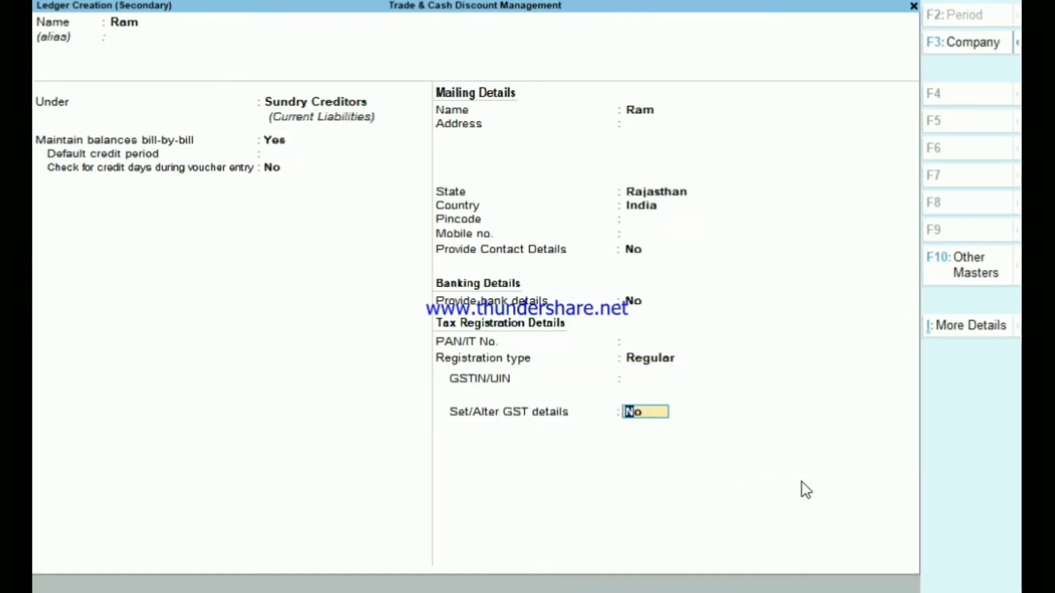
pyautogui.press('Return')
pyautogui.press('Return')
# Leave the receipt details blank and accept the default party details for the purchase voucher.
pyautogui.press('Return')
pyautogui.press('Return')
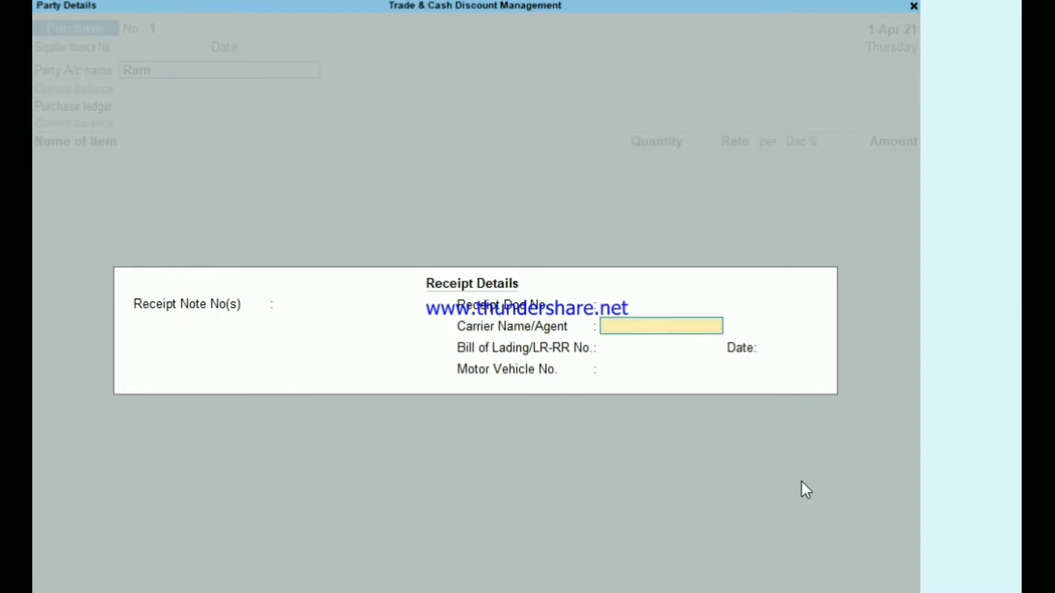
pyautogui.press('Return')
pyautogui.press('Return')
pyautogui.press('Return')
pyautogui.press('Return')
pyautogui.press('Return')
pyautogui.press('Return')
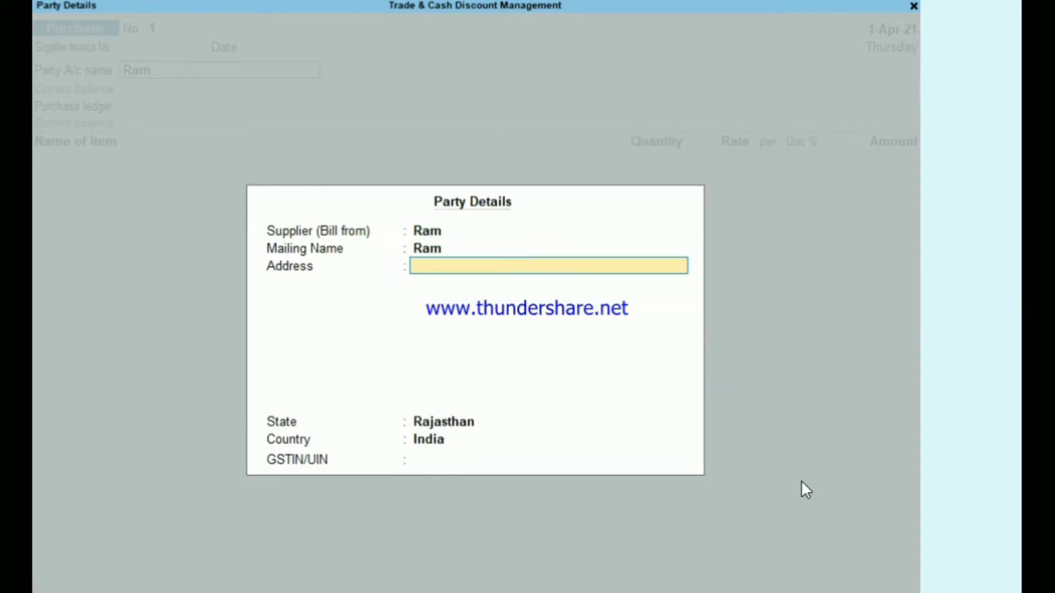
pyautogui.press('Return')
pyautogui.press('Return')
pyautogui.press('Return')
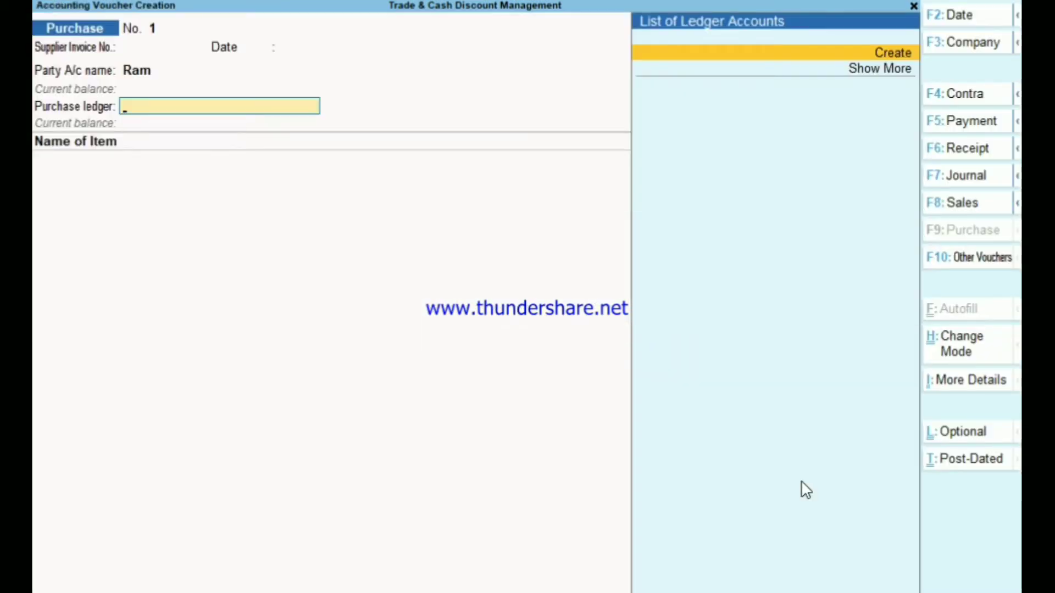
# Create a ledger named Purchase under Purchase Accounts for the voucher's purchase ledger and save it.
pyautogui.press('Return')
pyautogui.write('Pur')
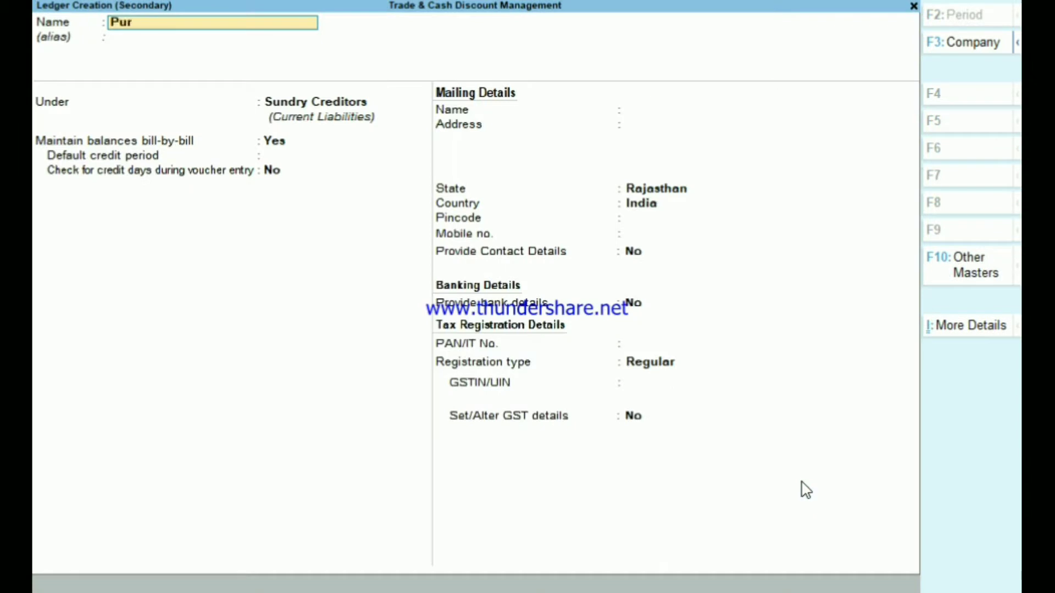
pyautogui.write('chase')
pyautogui.press('Return')
pyautogui.write('Pu')
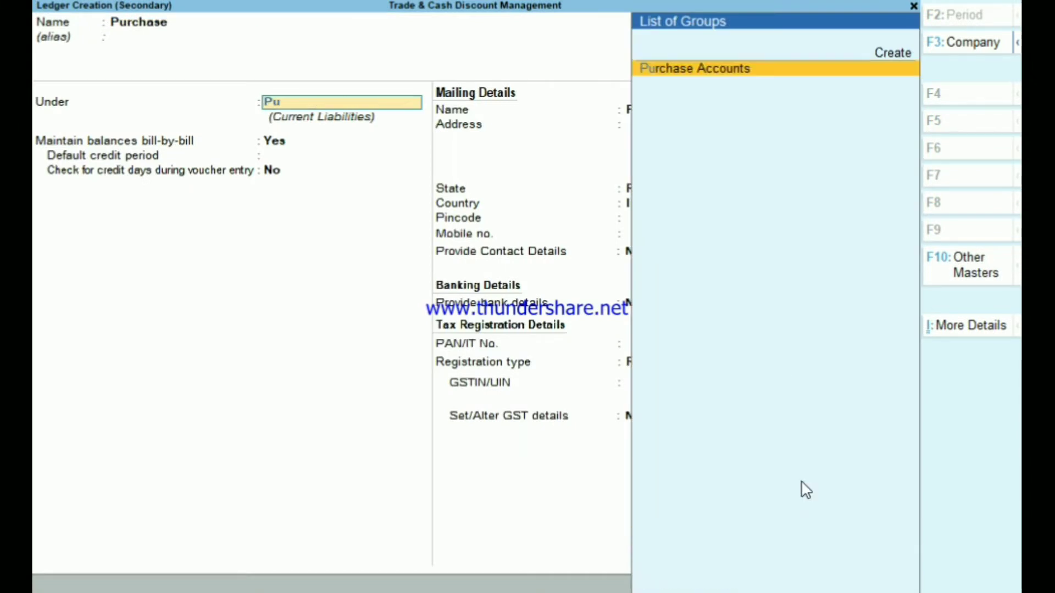
pyautogui.press('Return')
pyautogui.press('Return')
pyautogui.press('Return')
pyautogui.press('Return')
pyautogui.press('Return')
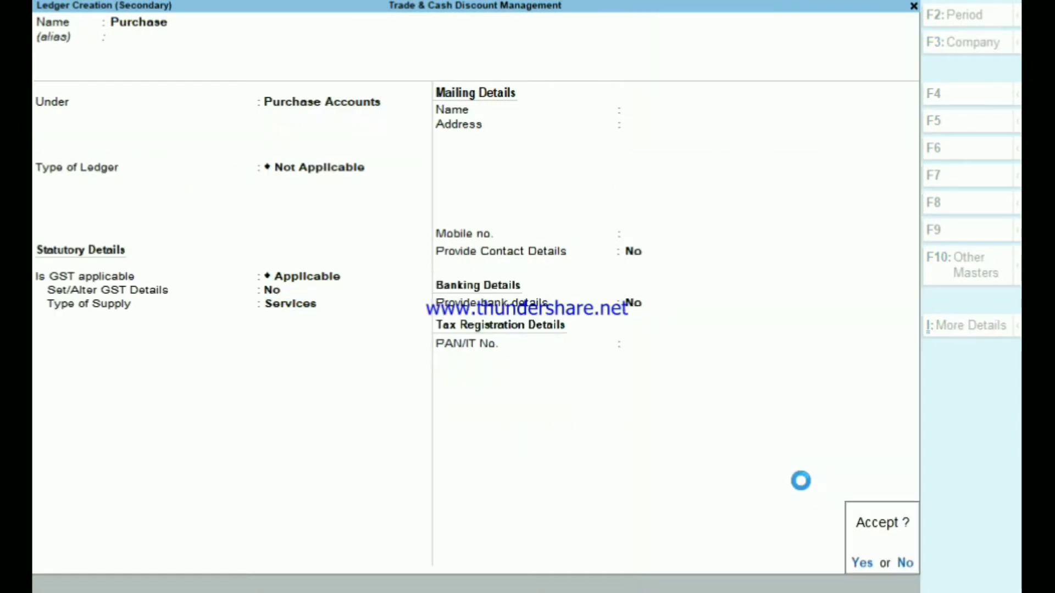
pyautogui.press('Return')
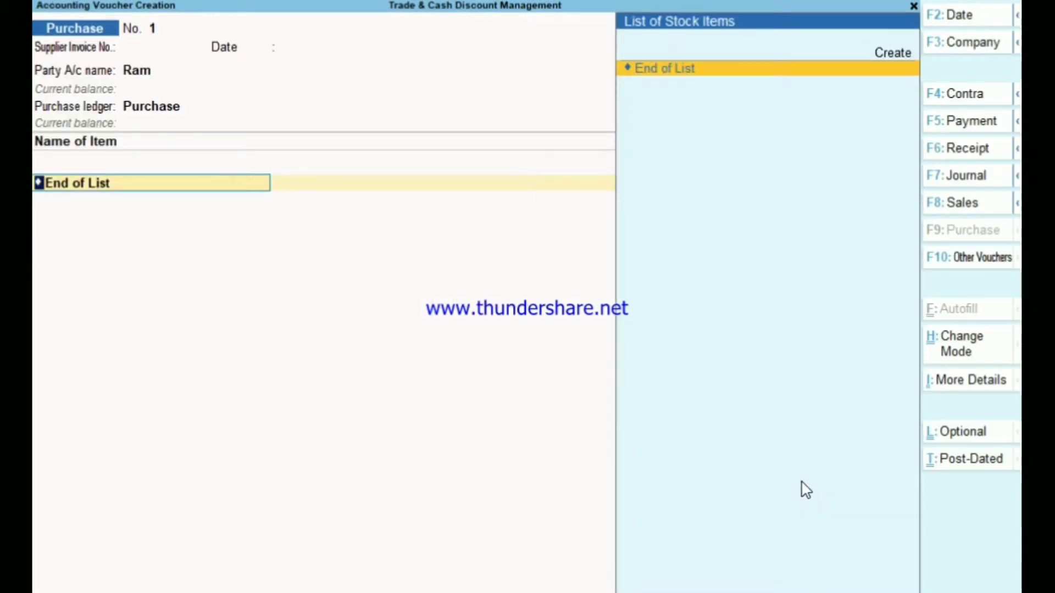
# Start a new stock item named Mobiles under Primary from the voucher's item line.
pyautogui.hotkey('alt', 'c')
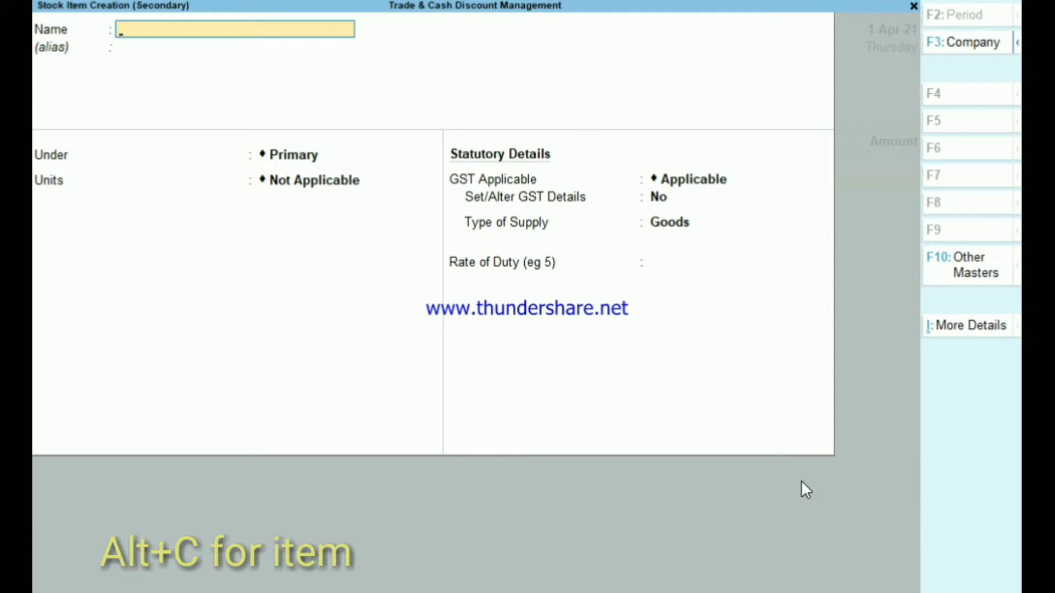
pyautogui.write('Mobiles')
pyautogui.press('Return')
pyautogui.press('Return')
pyautogui.press('Return')
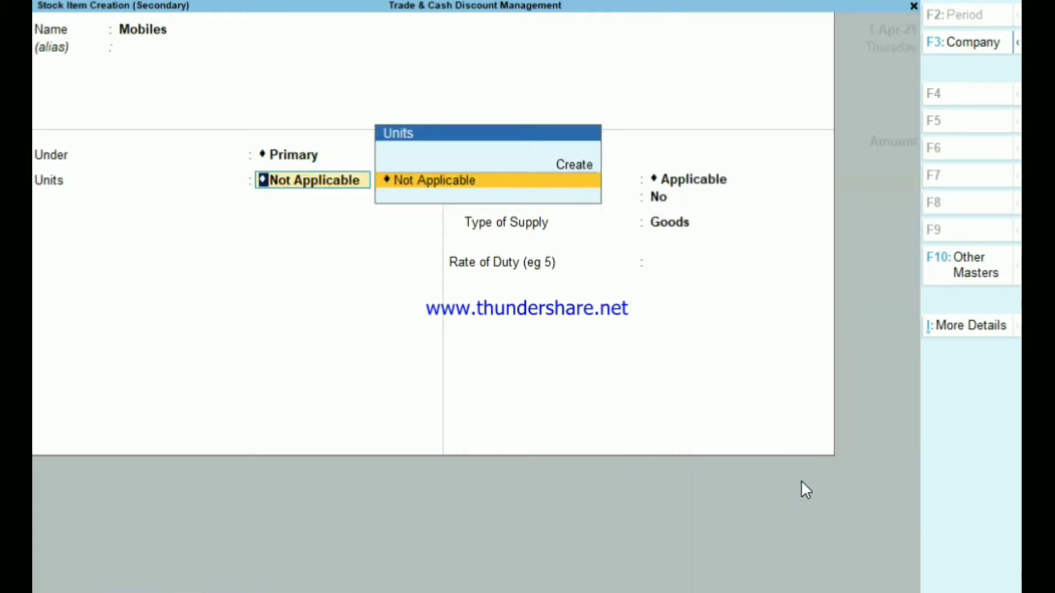
# Create the simple unit nos with quantity code NOS-NUMBERS and 0 decimal places for Mobiles, leaving components off.
pyautogui.hotkey('alt', 'c')
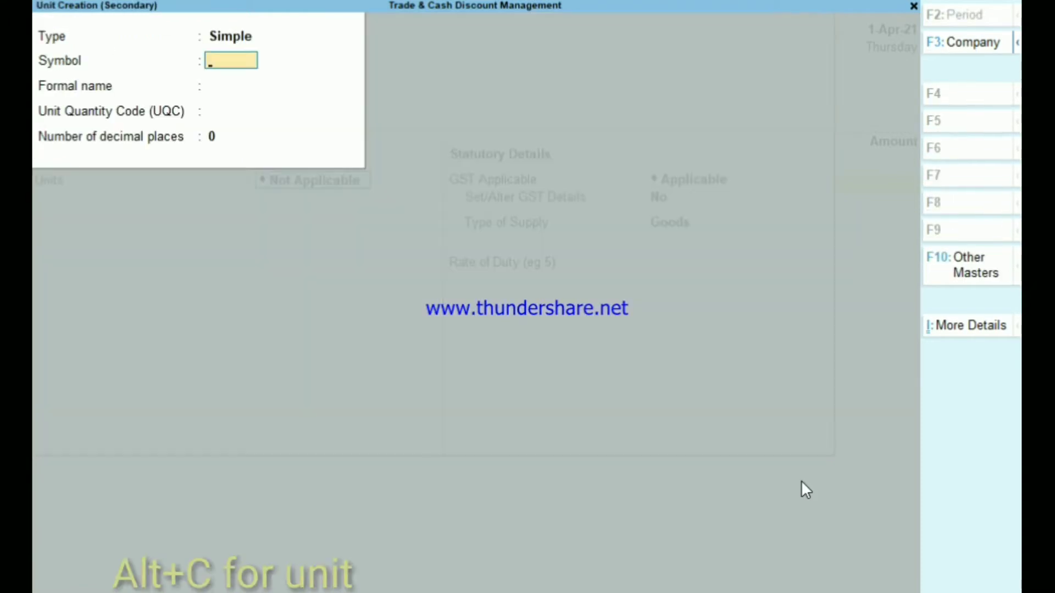
pyautogui.write('nos')
pyautogui.press('Return')
pyautogui.press('Return')
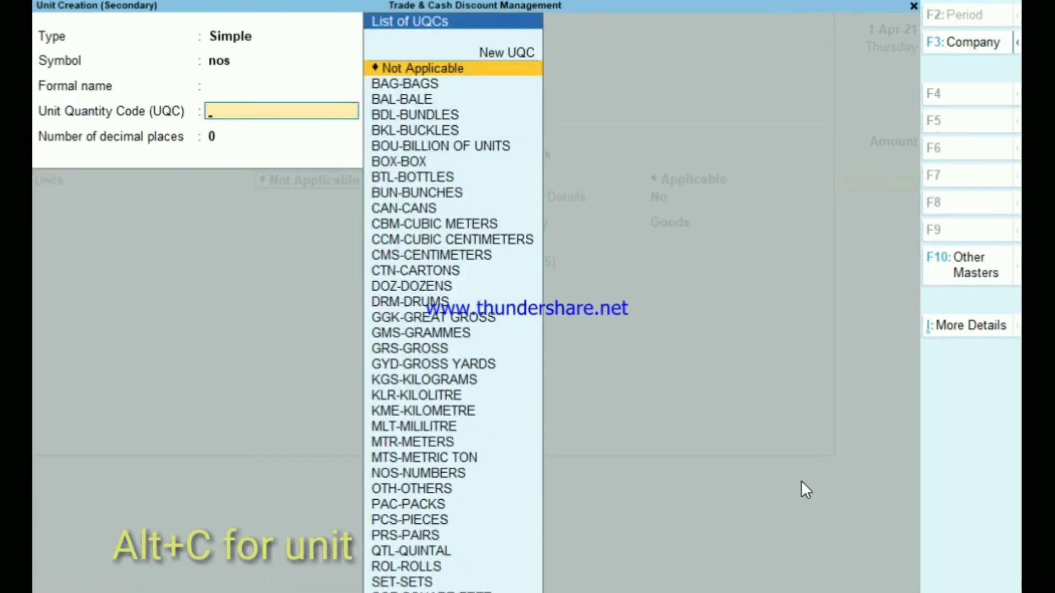
pyautogui.write('nos')
pyautogui.press('Return')
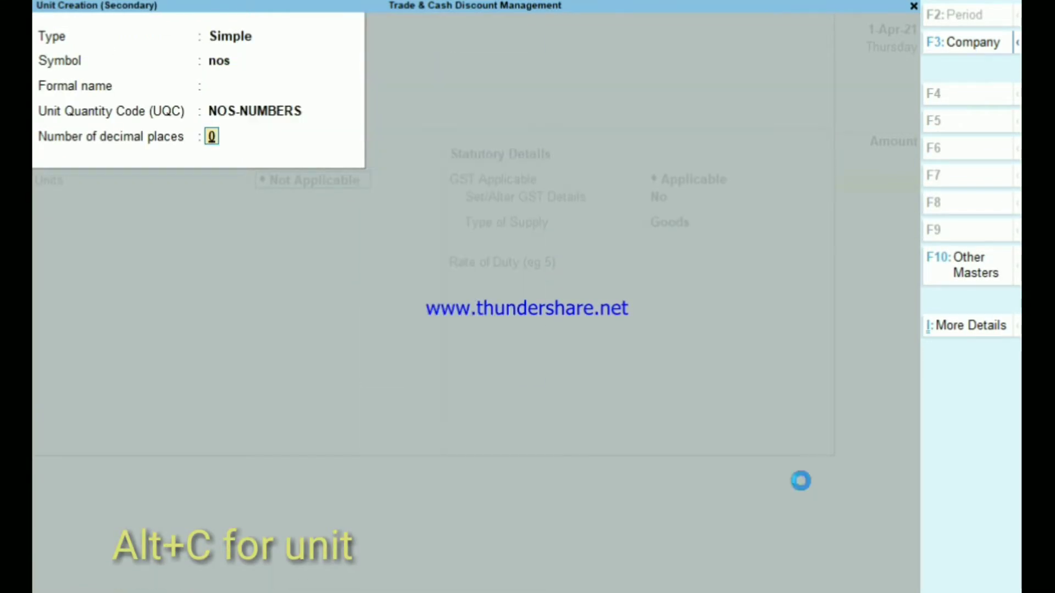
pyautogui.press('Return')
pyautogui.press('Return')
pyautogui.press('Return')
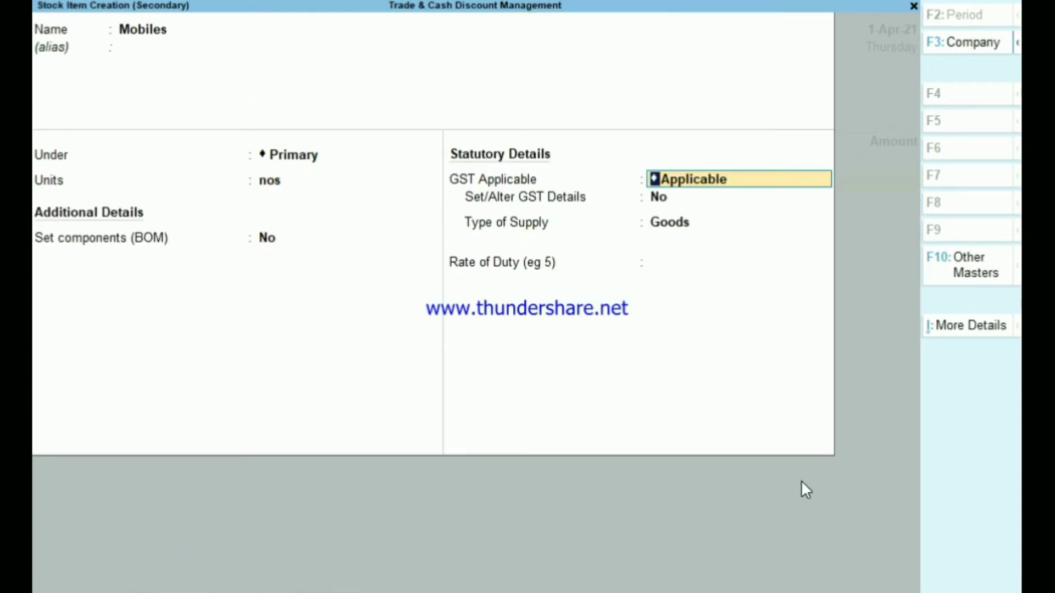
# Set the GST details of Mobiles to On Value, Taxable, 18% integrated tax, keep the supply type Goods, and save the item.
pyautogui.press('Return')
pyautogui.write('y')
pyautogui.press('Return')
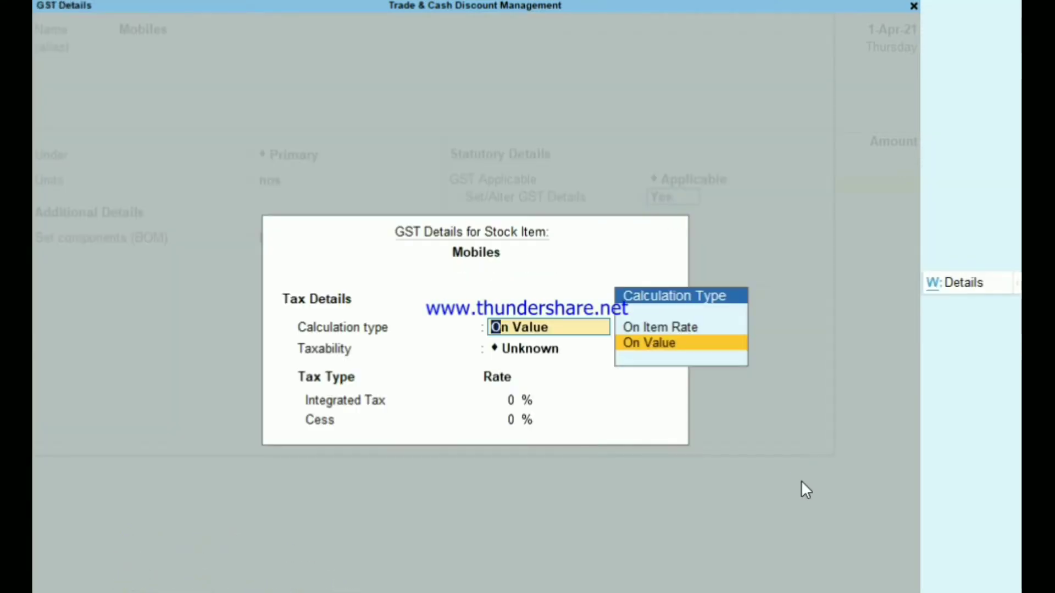
pyautogui.press('Return')
pyautogui.press('Down')
pyautogui.press('Down')
pyautogui.press('Down')
pyautogui.press('Return')
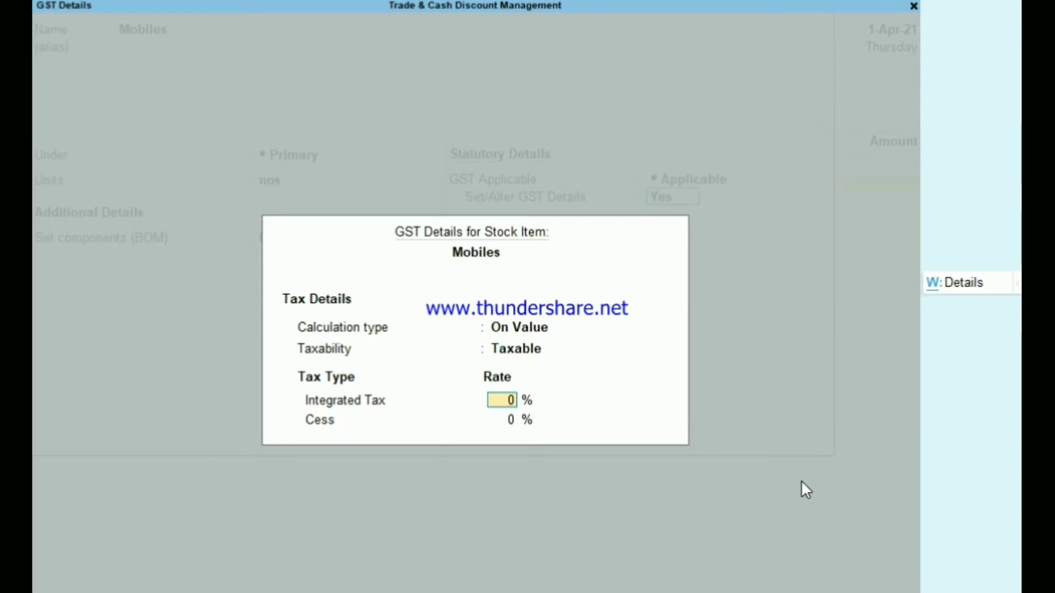
pyautogui.write('18')
pyautogui.press('Return')
pyautogui.press('Return')
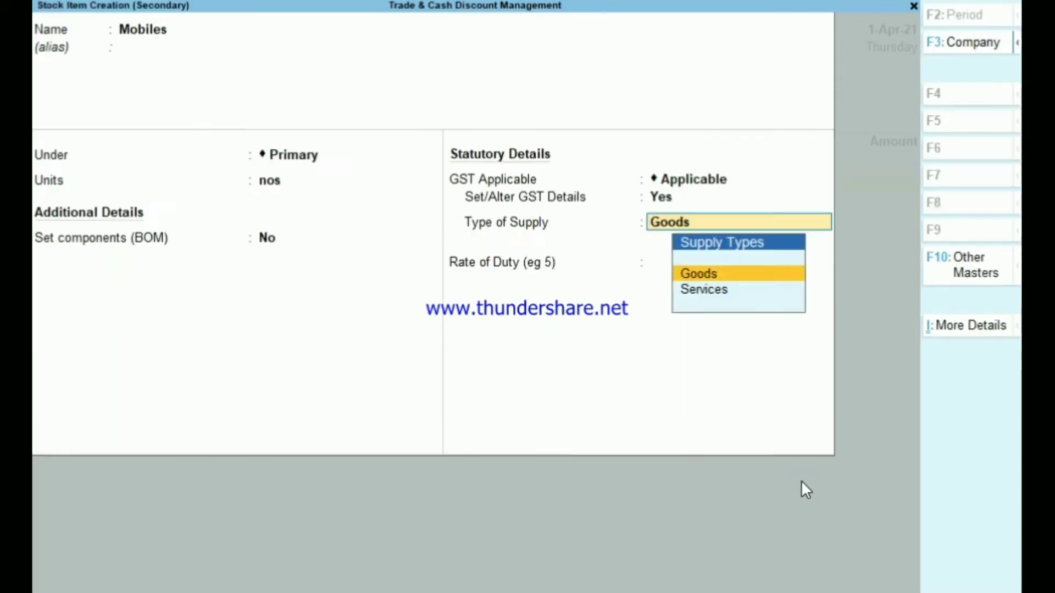
pyautogui.press('Return')
pyautogui.press('Return')
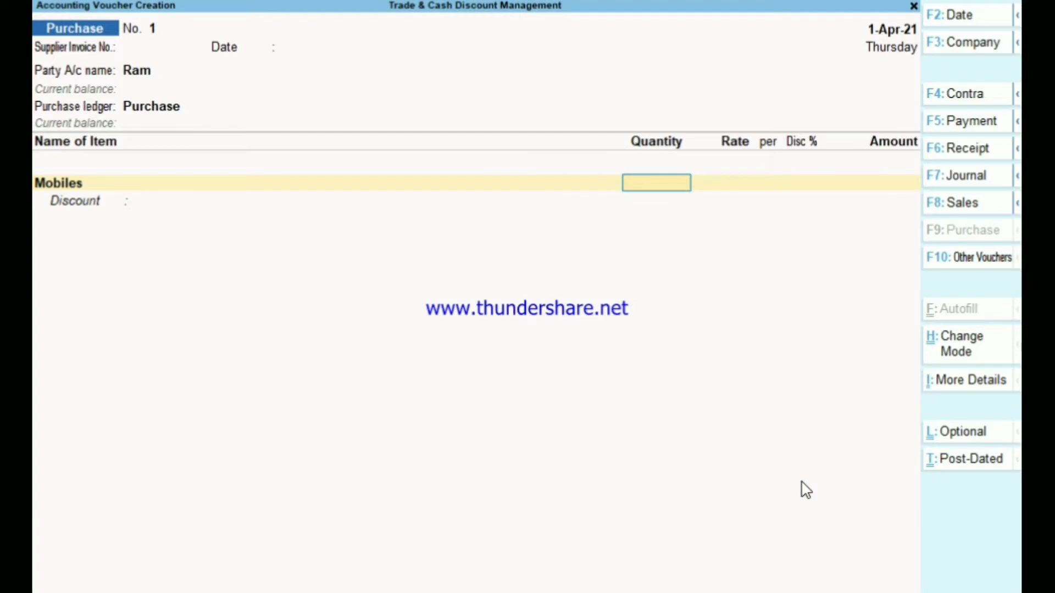
# Enter 1 nos of Mobiles at a rate of 50,000 with a 20% discount.
pyautogui.press('Return')
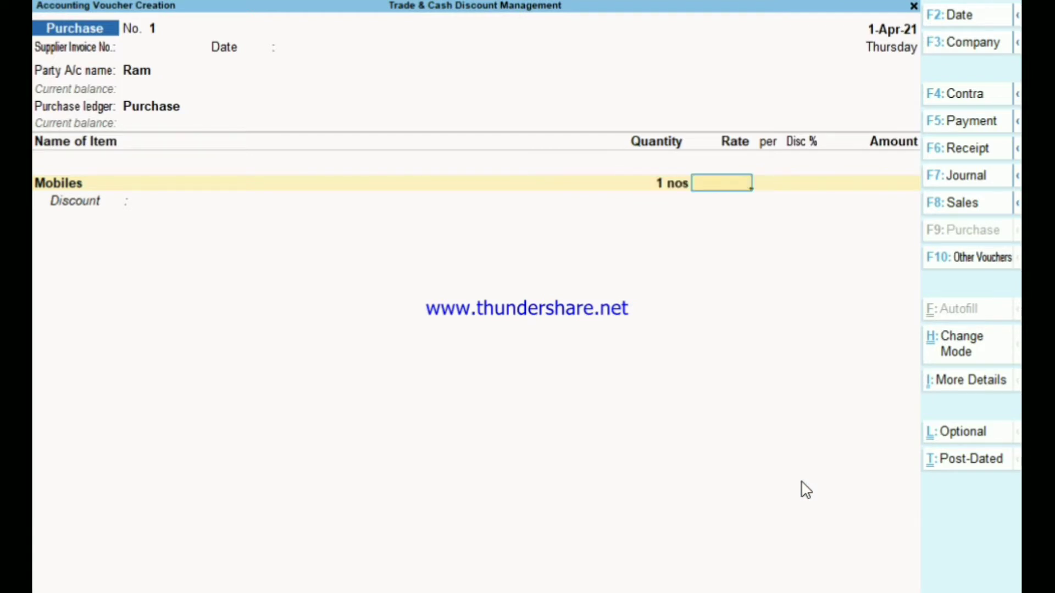
pyautogui.write('50000')
pyautogui.press('Return')
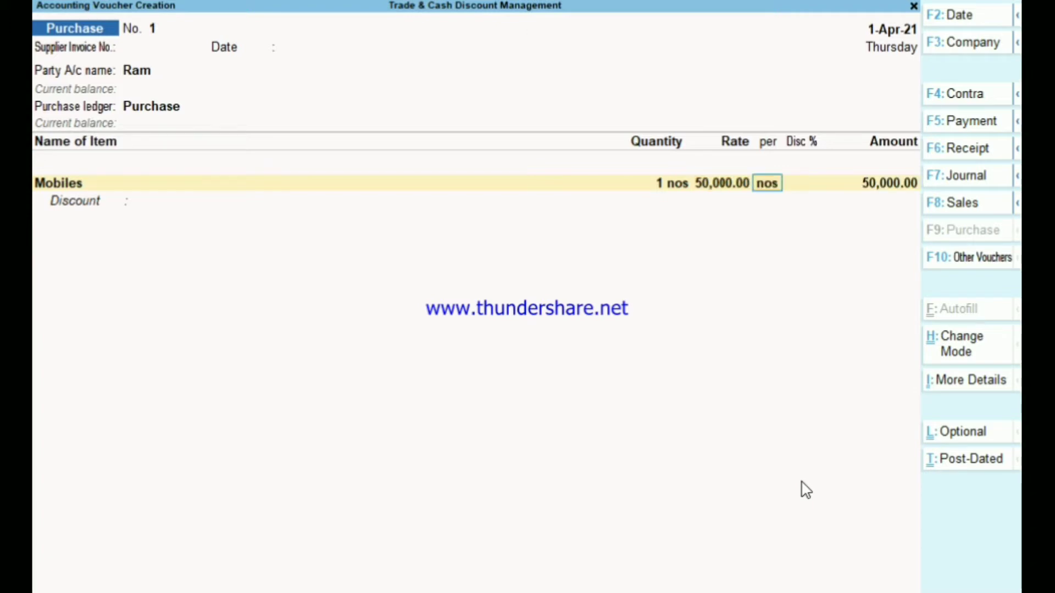
pyautogui.press('Return')
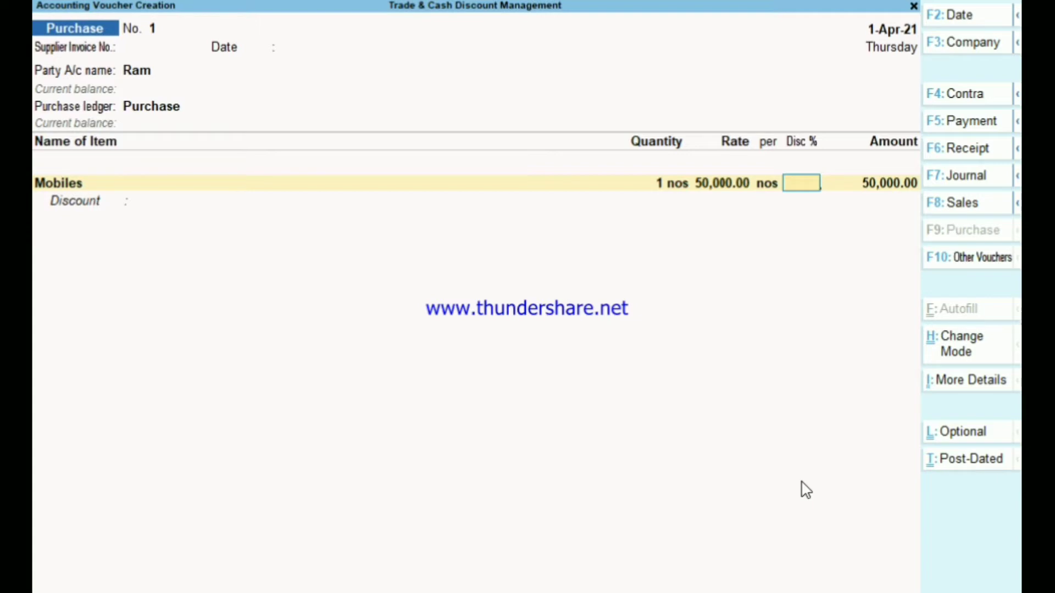
pyautogui.write('20')
pyautogui.press('Return')
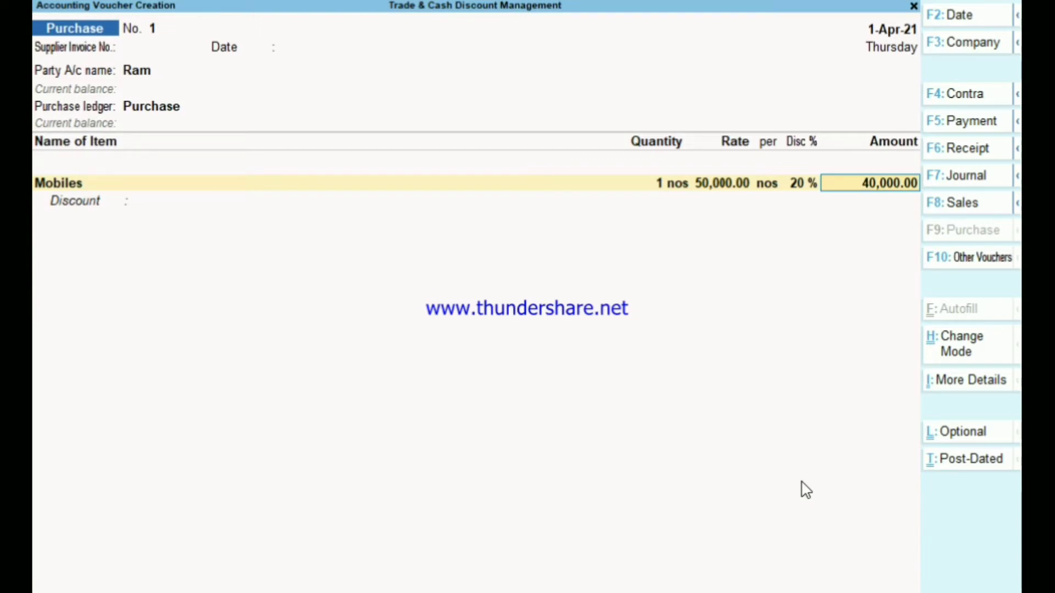
pyautogui.press('Return')
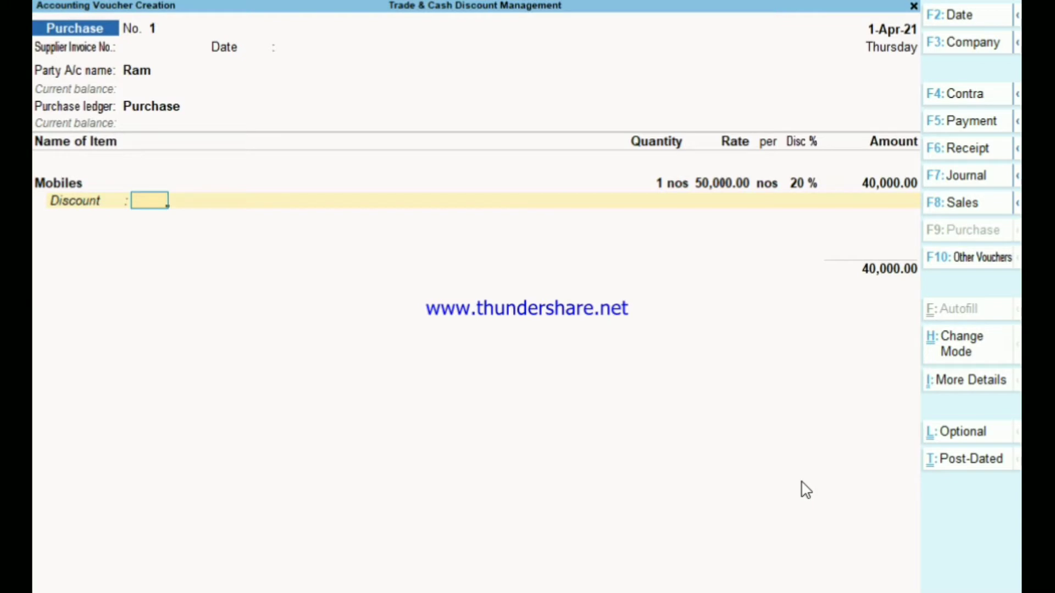
# Check the Provide Cash/Trade Discount option in the voucher configuration and accept the configuration.
pyautogui.press('F12')
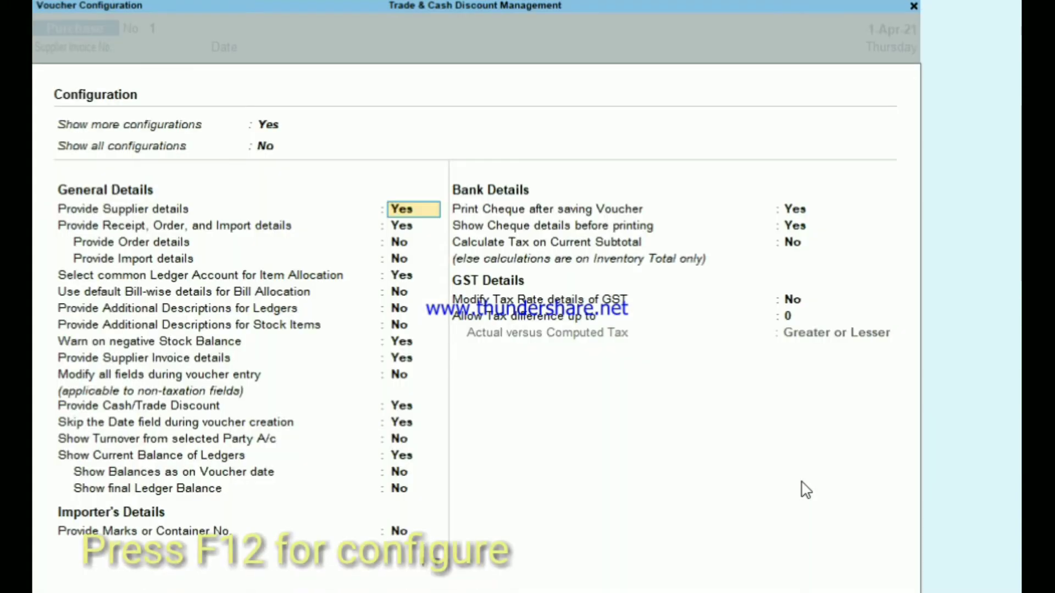
pyautogui.press('Up')
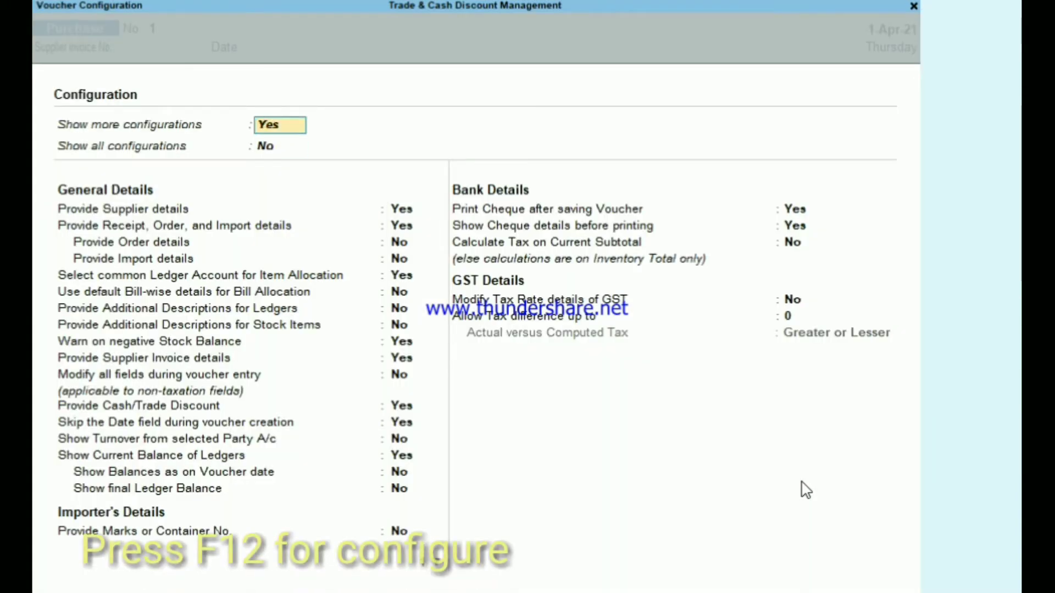
pyautogui.press('Down')
pyautogui.press('Down')
pyautogui.press('Down')
pyautogui.press('Down')
pyautogui.press('Down')
pyautogui.press('Down')
pyautogui.press('Down')
pyautogui.press('Down')
pyautogui.press('Down')
pyautogui.press('Down')
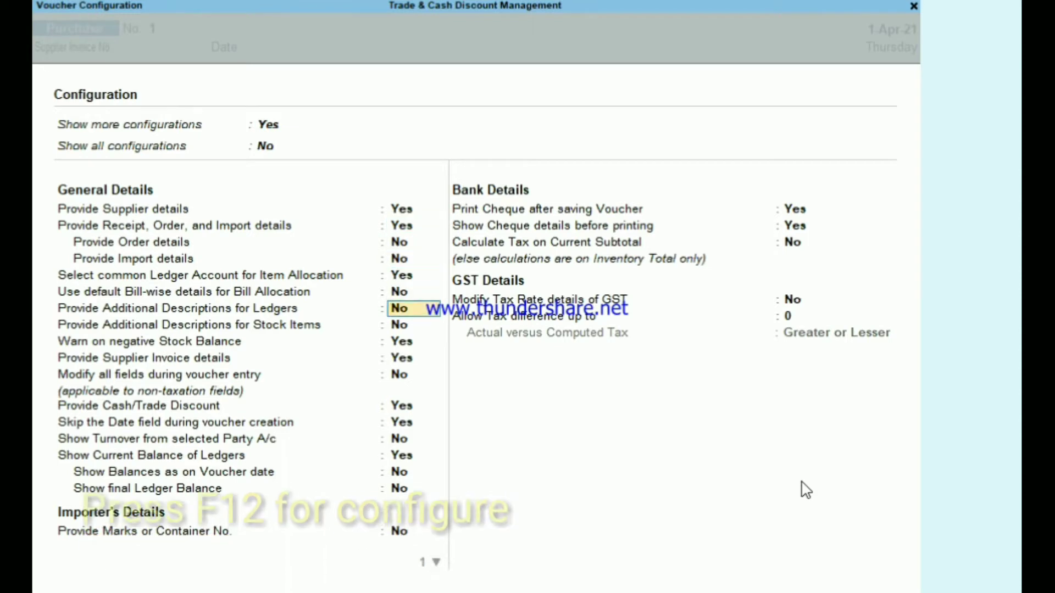
pyautogui.press('Down')
pyautogui.press('Down')
pyautogui.press('Down')
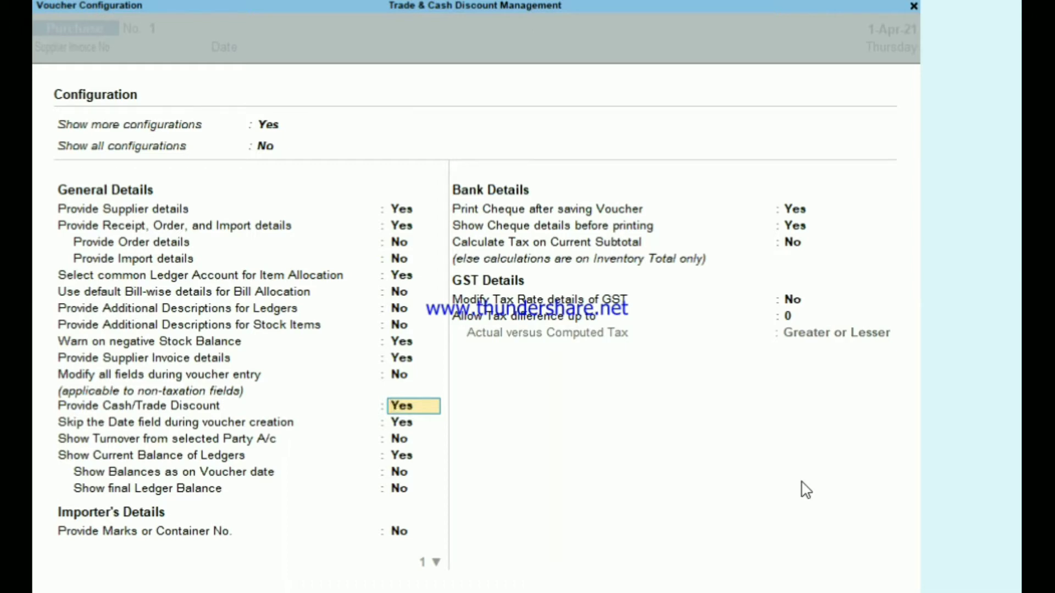
pyautogui.press('Down')
pyautogui.press('Down')
pyautogui.press('Down')
pyautogui.press('Down')
pyautogui.press('Down')
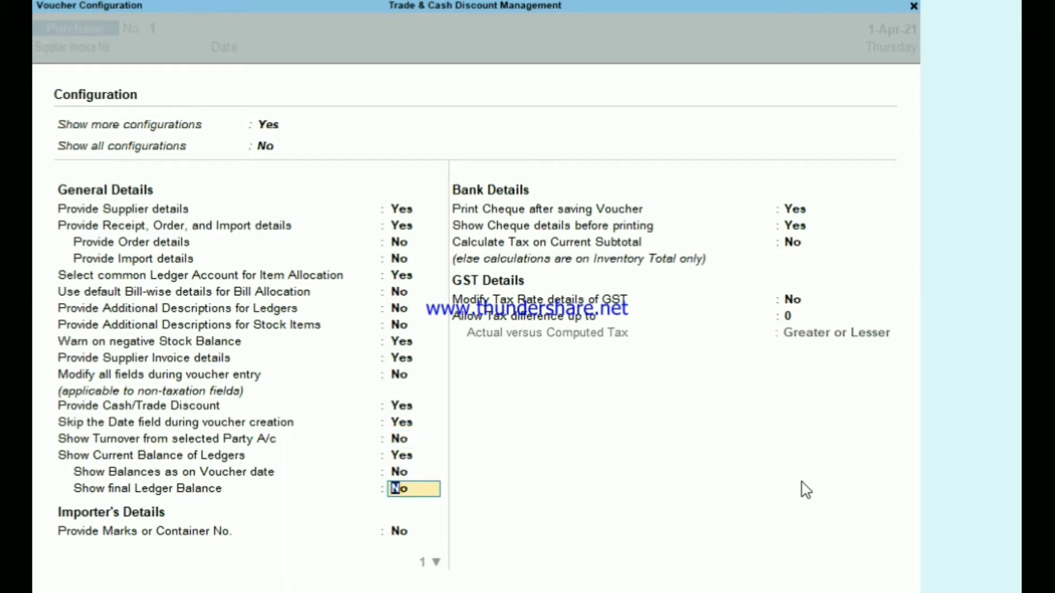
pyautogui.hotkey('ctrl', 'a')
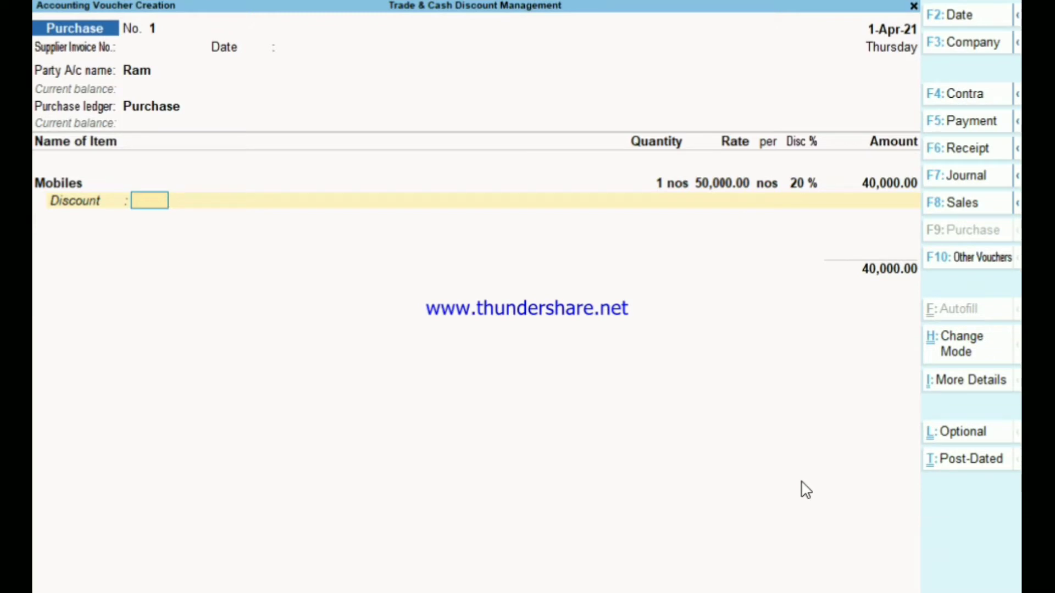
# Apply a 20% cash discount on the Discount line below Mobiles, keep the 20% trade discount, and finish the item list.
pyautogui.write('20')
pyautogui.press('Return')
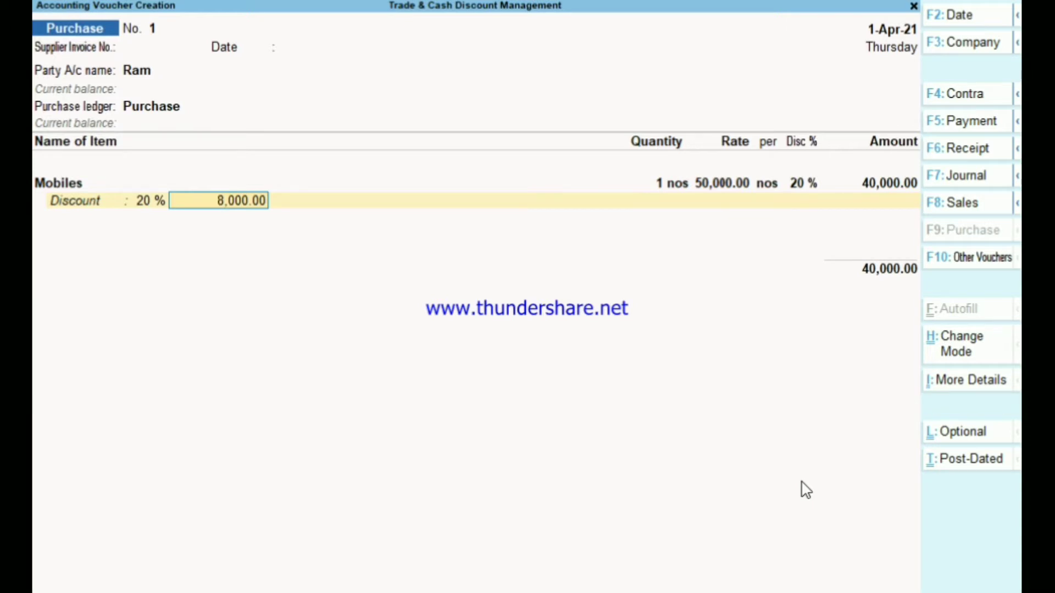
pyautogui.press('Return')
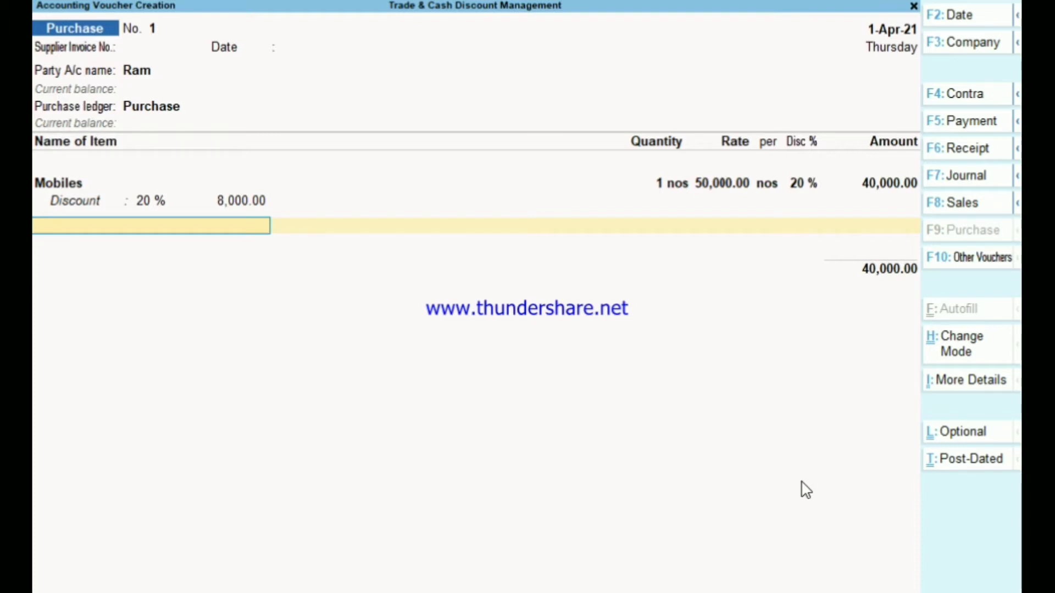
pyautogui.click(800, 185)
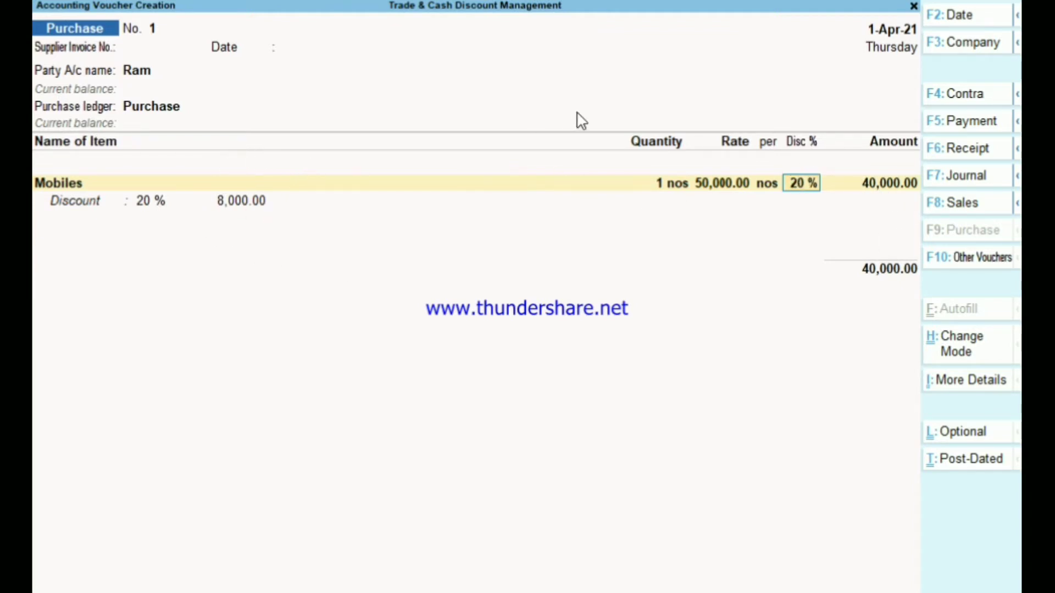
pyautogui.press('Return')
pyautogui.press('Return')
pyautogui.press('Return')
pyautogui.press('Return')
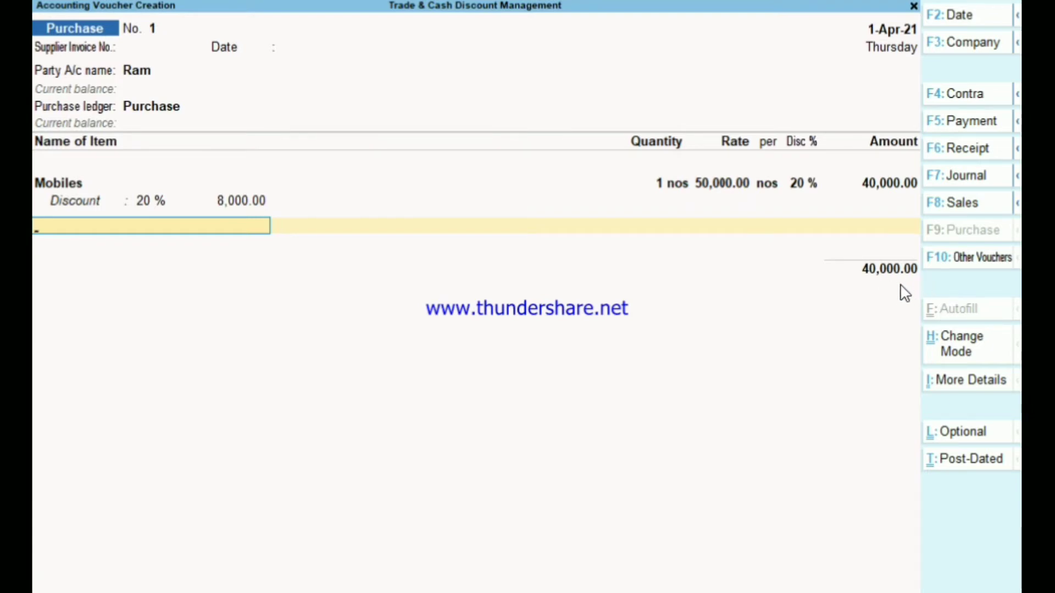
pyautogui.press('Return')
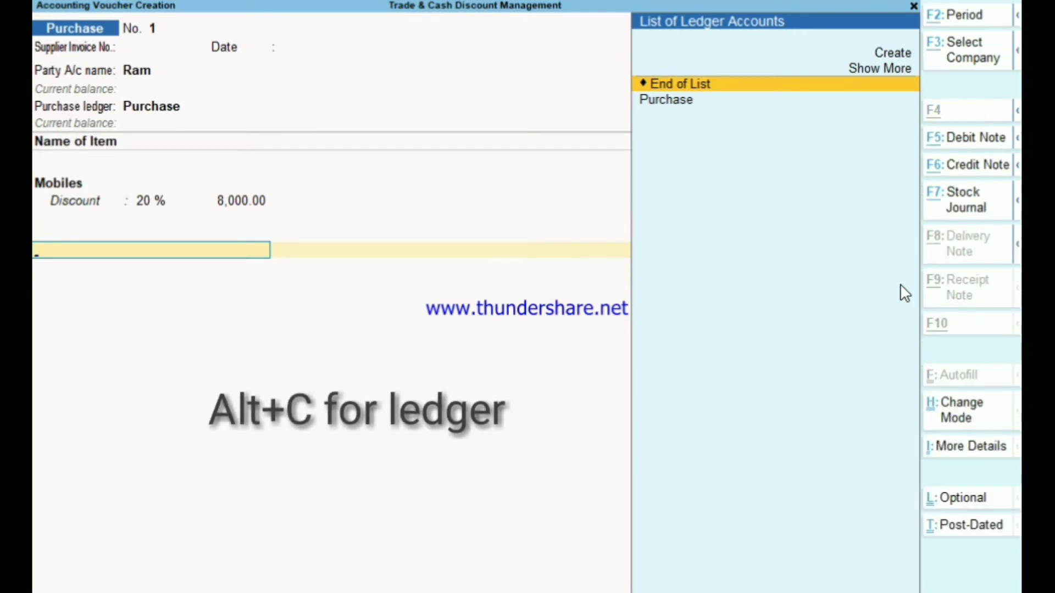
# Create the ledger Discount Rec under Indirect Incomes with ledger type Discount and GST Not Applicable, and add it to the voucher.
pyautogui.hotkey('alt', 'c')
pyautogui.write('Discoun')
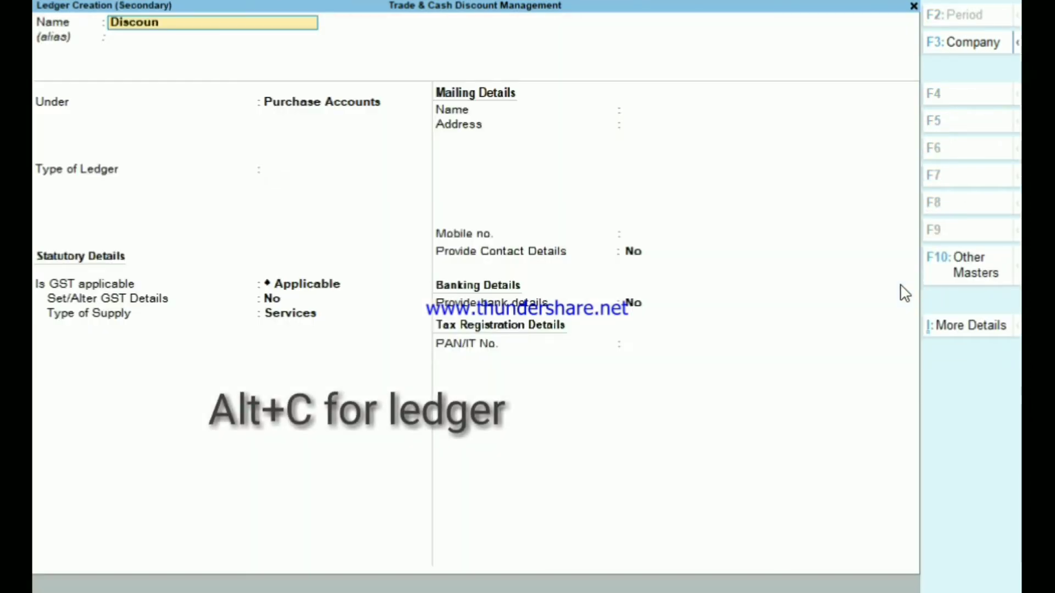
pyautogui.write('t Rec')
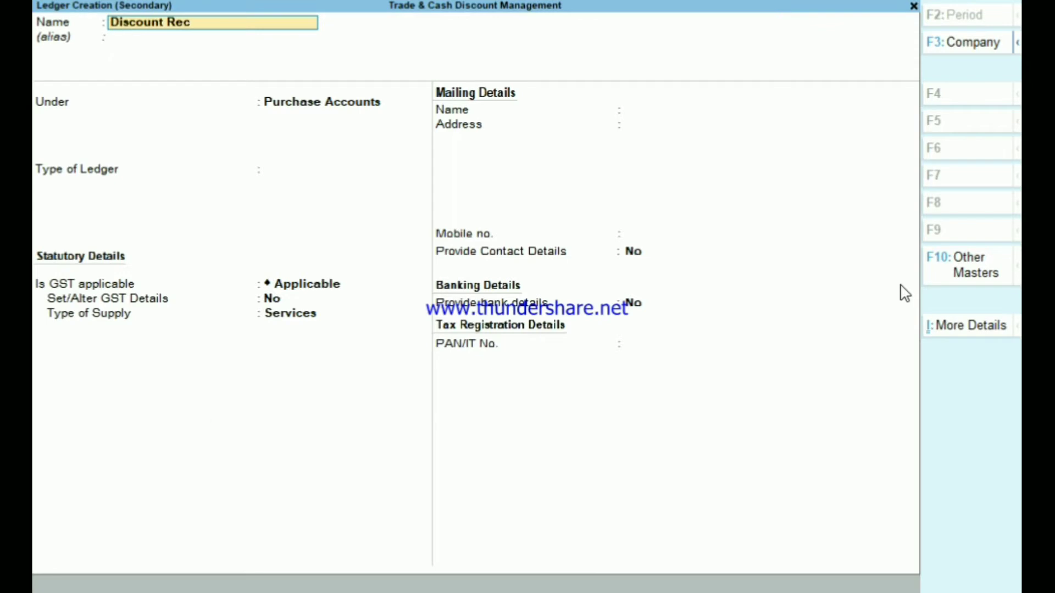
pyautogui.press('Return')
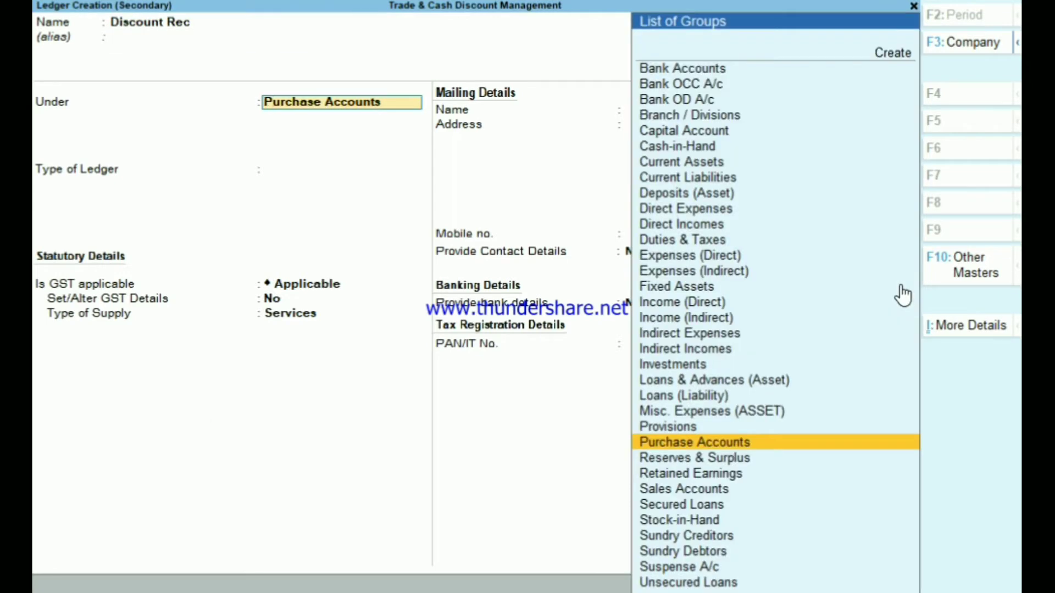
pyautogui.write('In')
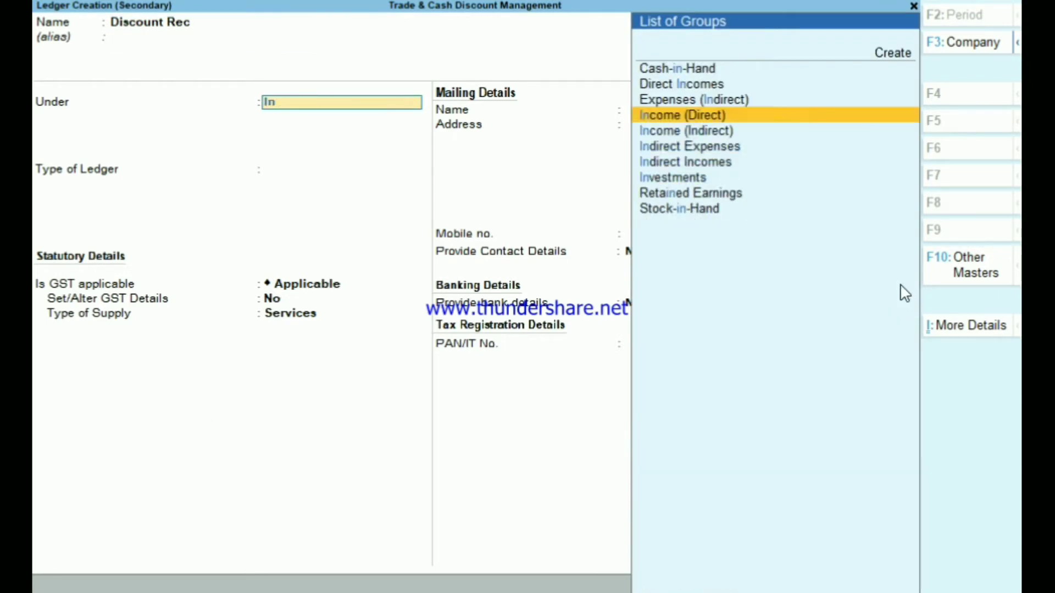
pyautogui.press('Down')
pyautogui.press('Down')
pyautogui.press('Down')
pyautogui.press('Return')
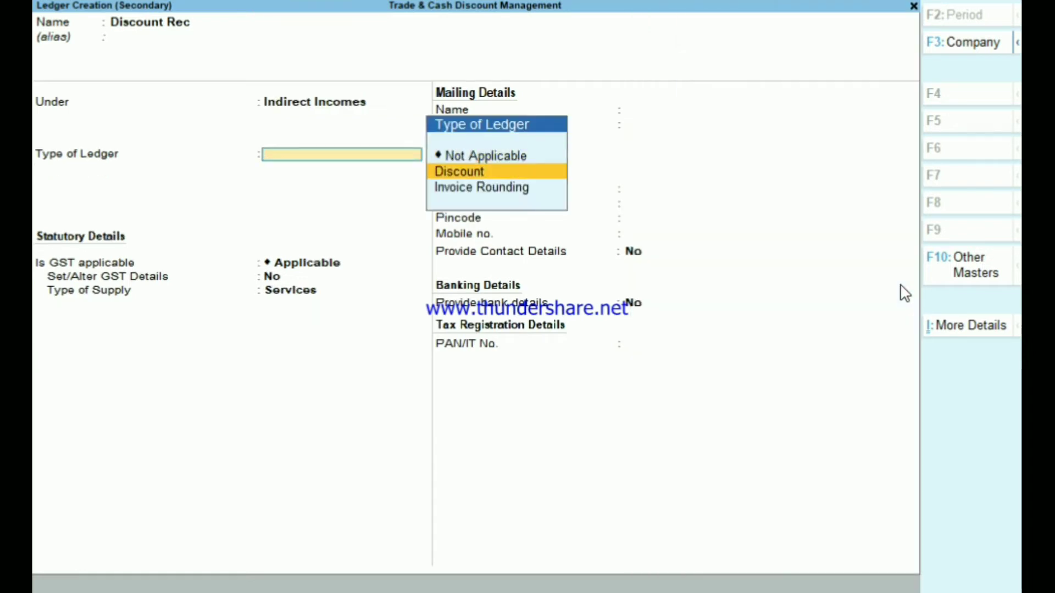
pyautogui.press('Return')
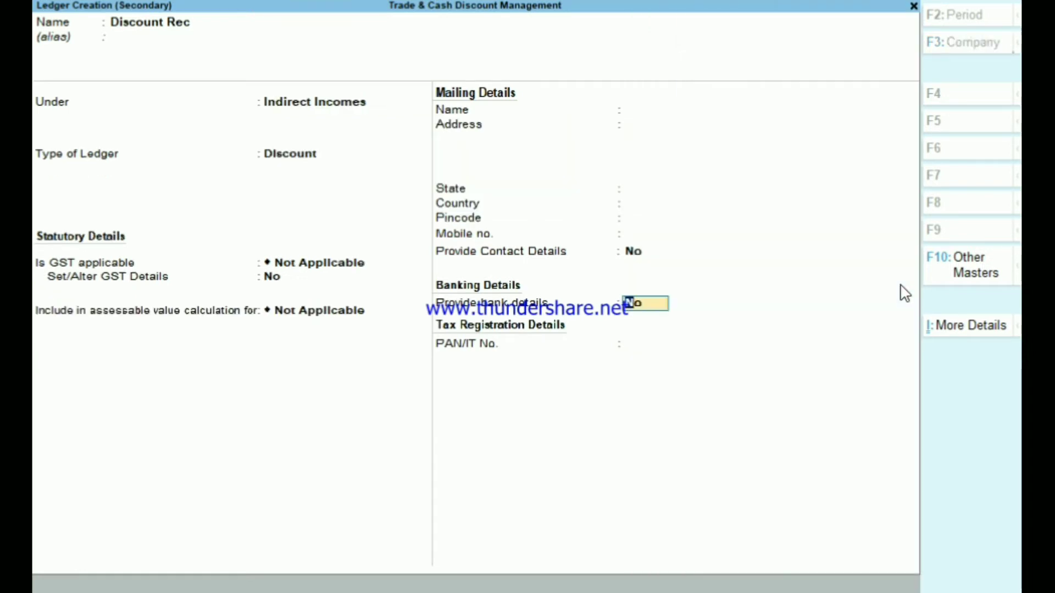
pyautogui.press('Return')
pyautogui.press('Return')
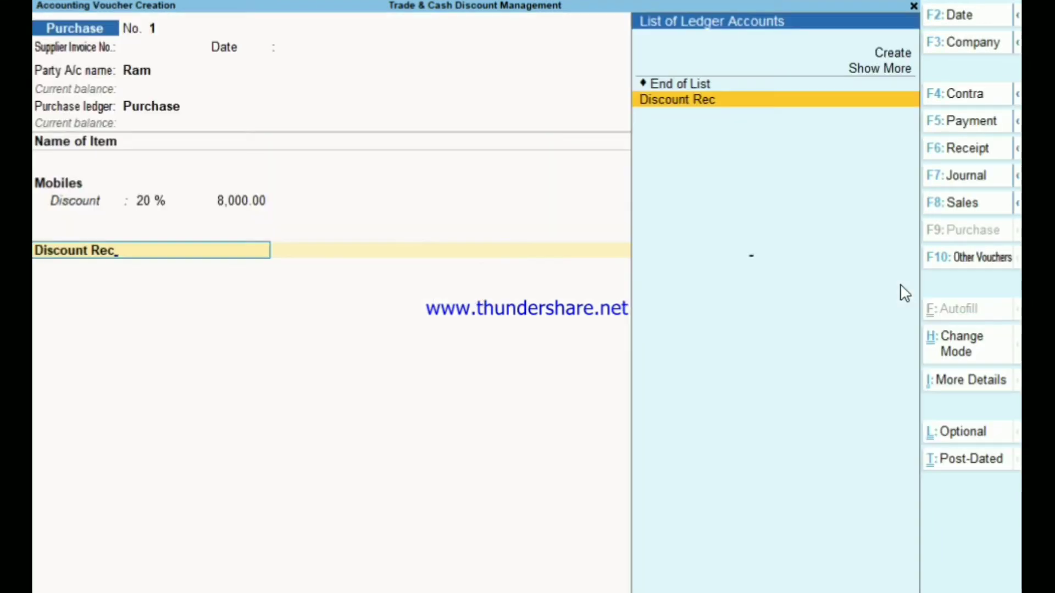
pyautogui.press('Return')
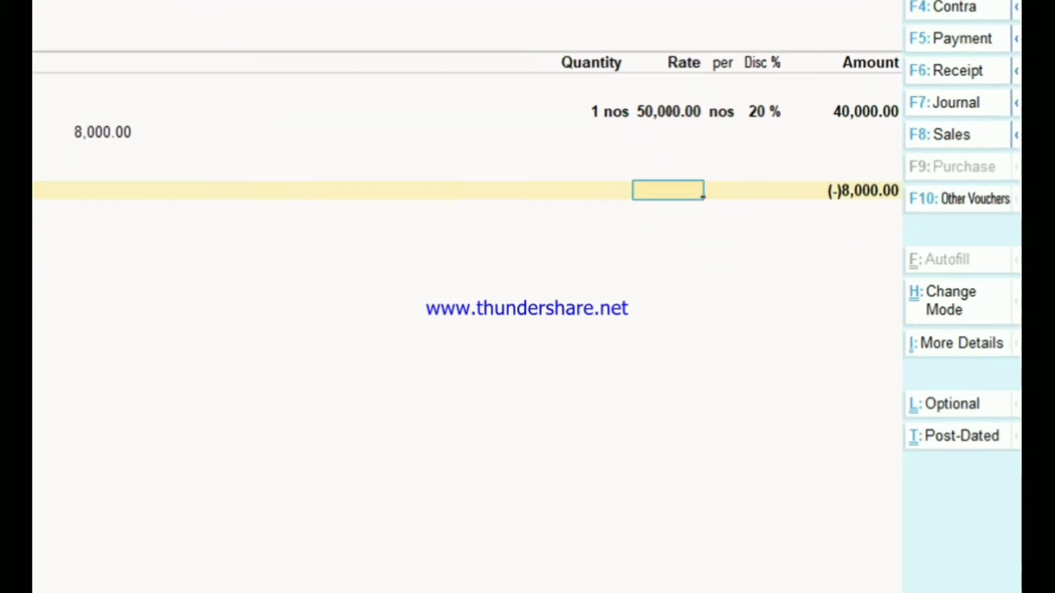
# View the voucher as a journal entry and return to the purchase voucher.
pyautogui.press('Return')
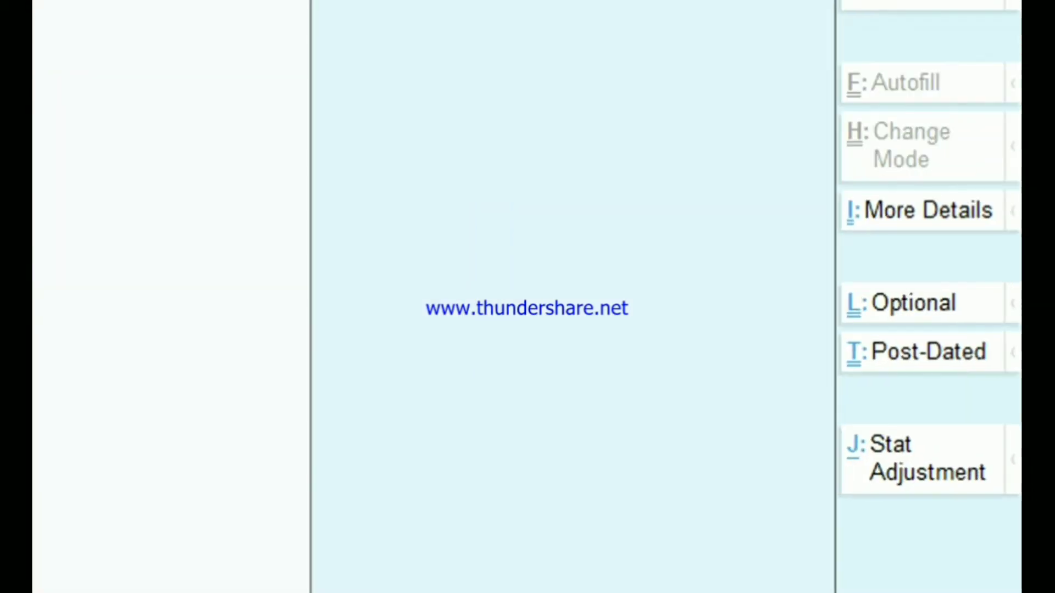
pyautogui.press('Return')
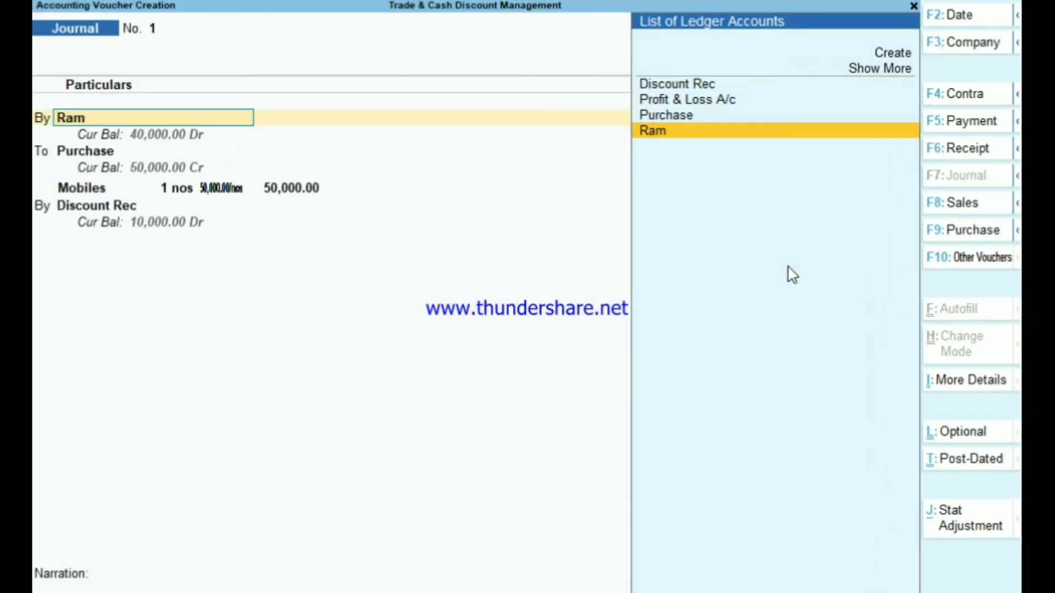
pyautogui.press('F9')
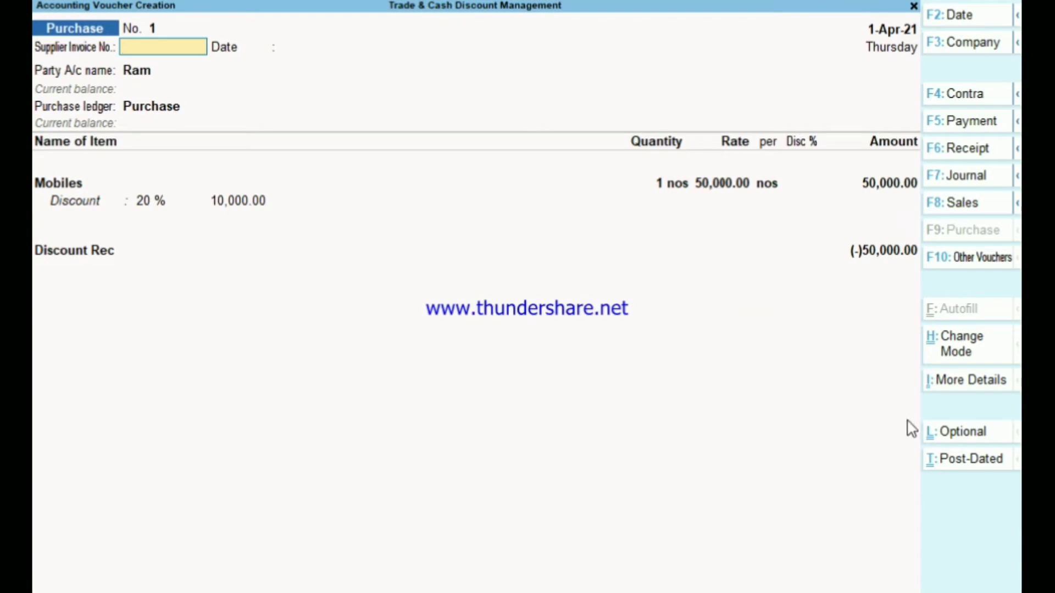
# Reconfirm the supplier details with Rajasthan as state, the Purchase ledger, and the Mobiles line through Discount Rec to recalculate the discount.
pyautogui.press('Return')
pyautogui.press('Return')
pyautogui.press('Return')
pyautogui.press('Return')
pyautogui.press('Return')
pyautogui.press('Return')
pyautogui.press('Return')
pyautogui.press('Return')
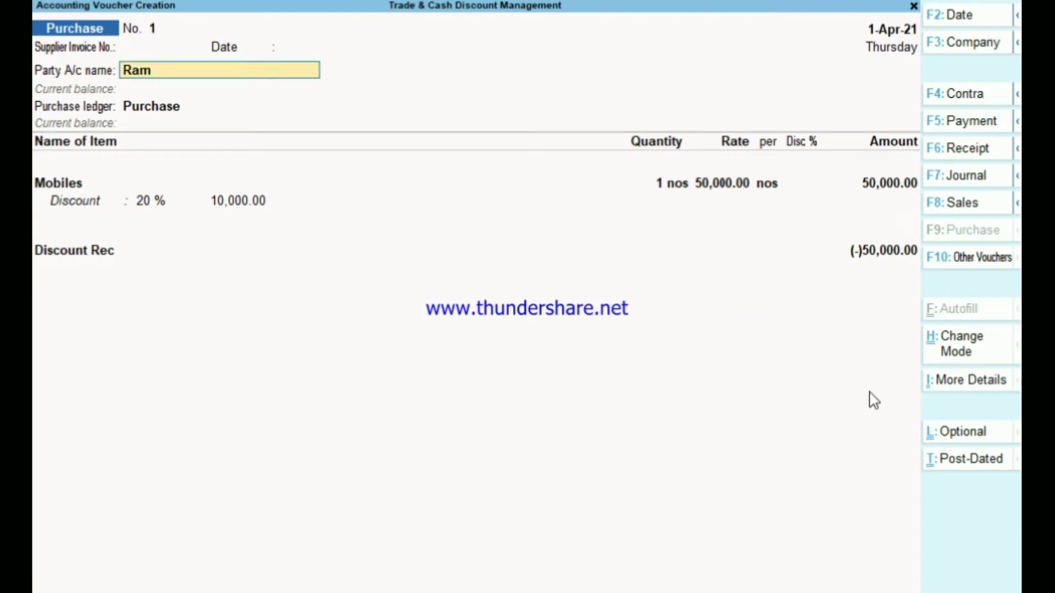
pyautogui.press('Return')
pyautogui.press('Return')
pyautogui.press('Return')
pyautogui.press('Return')
pyautogui.press('Return')
pyautogui.press('Return')
pyautogui.press('Return')
pyautogui.press('Return')
pyautogui.press('Return')
pyautogui.press('Return')
pyautogui.press('Return')
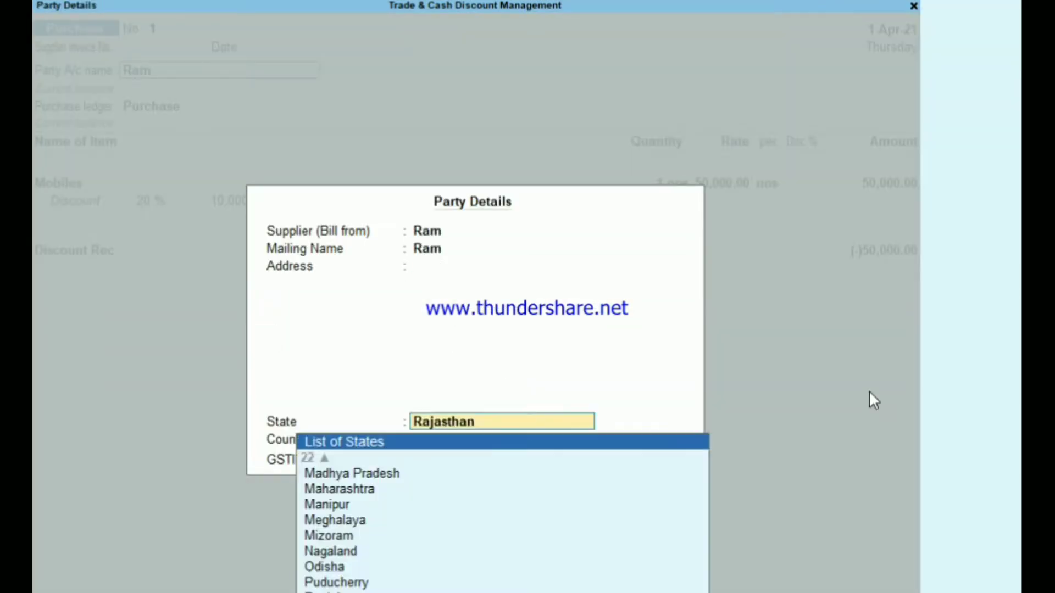
pyautogui.press('Return')
pyautogui.press('Return')
pyautogui.press('Return')
pyautogui.press('Return')
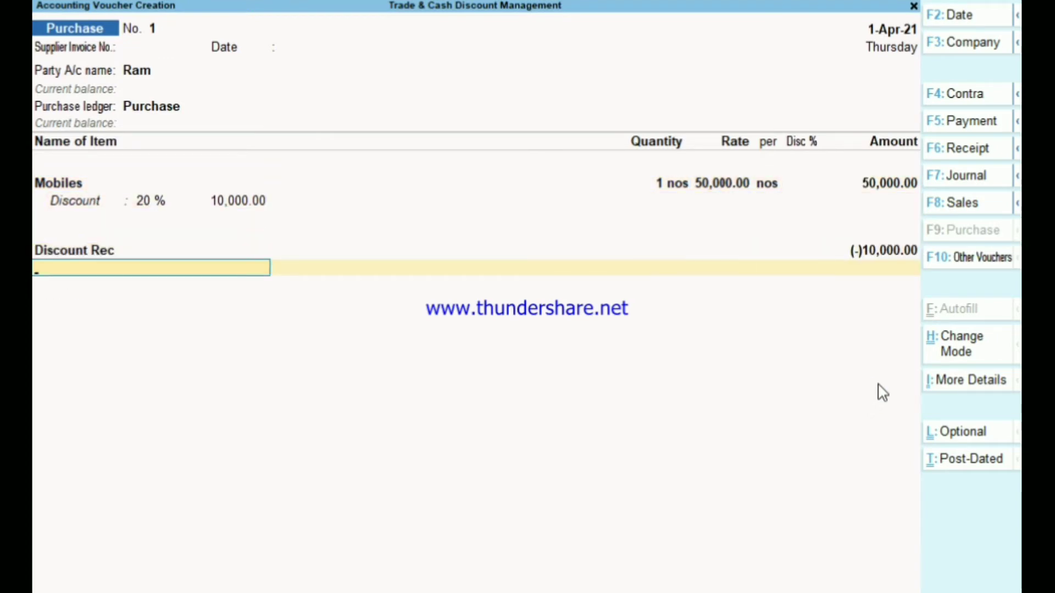
# Restore the 20% trade discount on the Mobiles line and continue to the ledger line below Discount Rec.
pyautogui.click(807, 183)
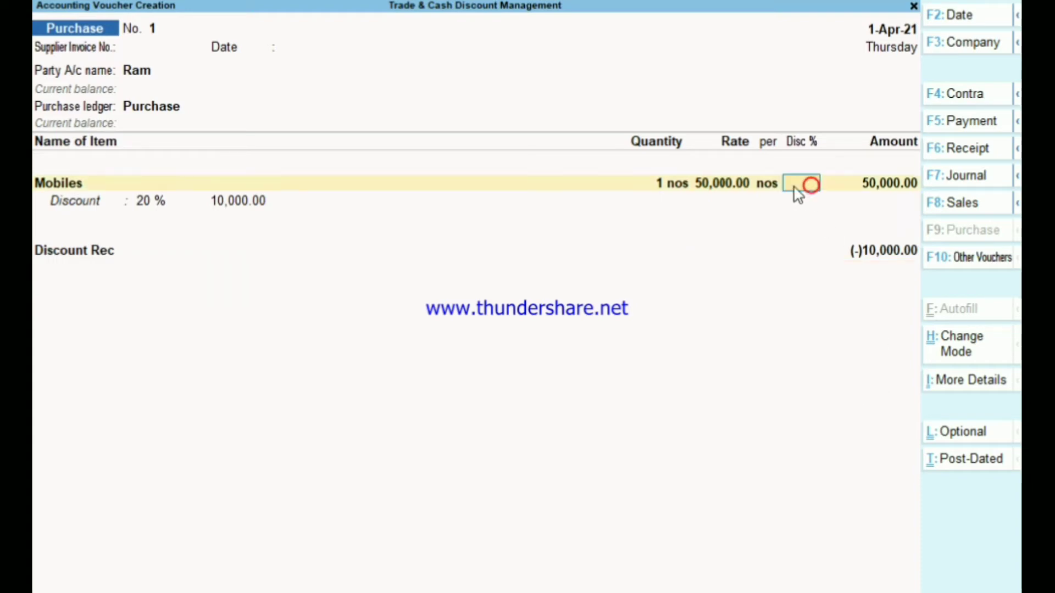
pyautogui.press('Return')
pyautogui.press('Return')
pyautogui.press('Return')
pyautogui.press('Return')
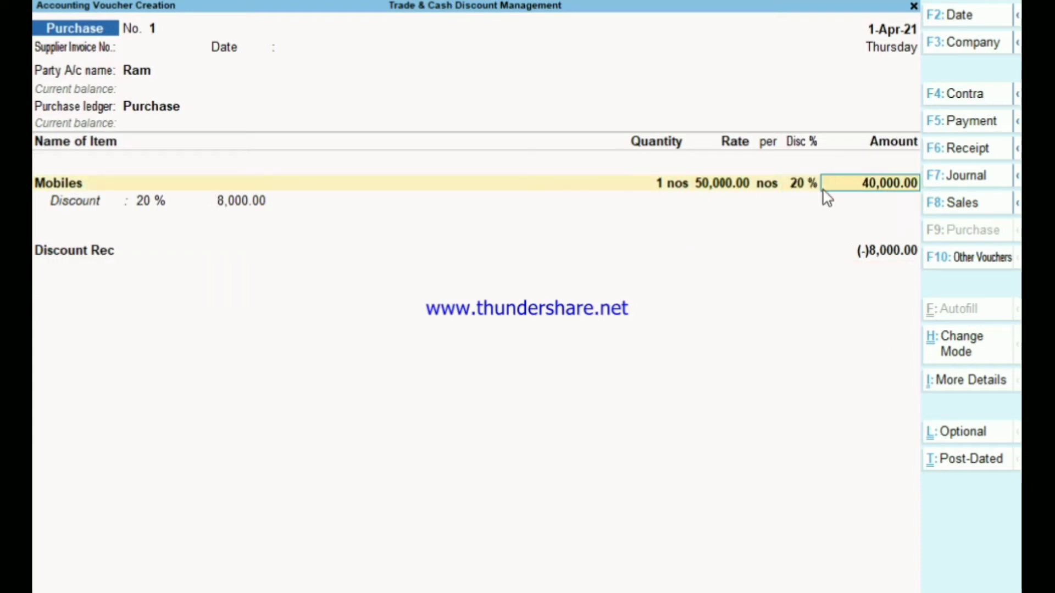
pyautogui.press('Return')
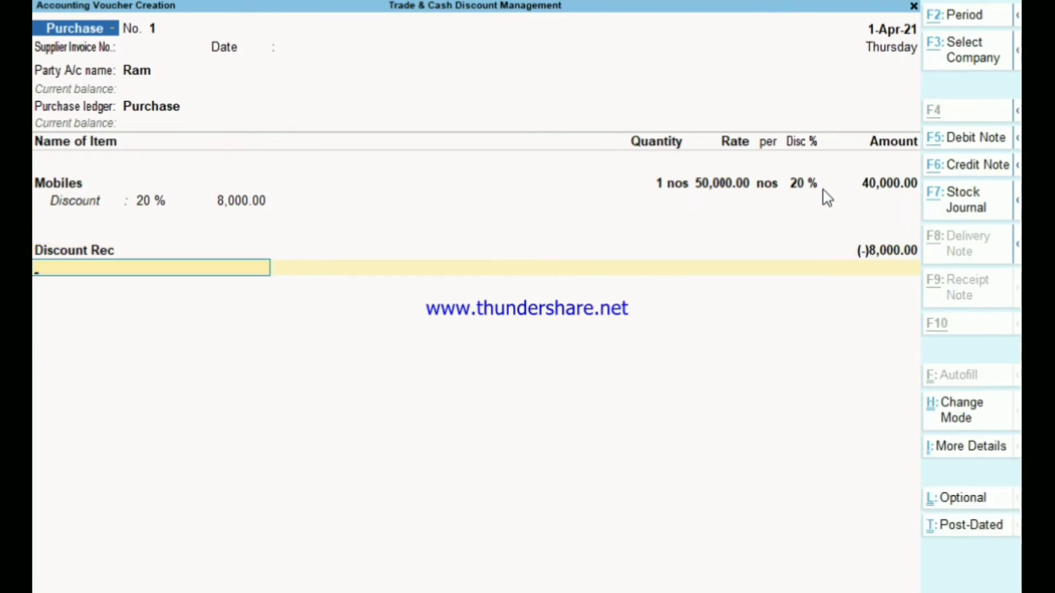
# Start a new ledger named Igst under Duties & Taxes from the voucher's ledger line.
pyautogui.hotkey('alt', 'c')
pyautogui.write('Igst')
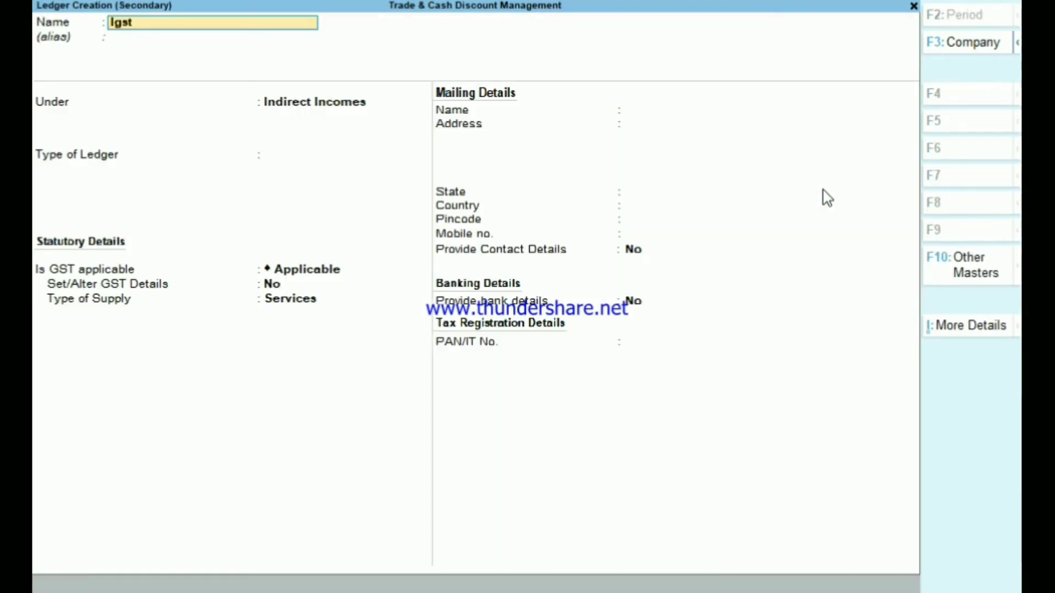
pyautogui.press('Return')
pyautogui.press('Return')
pyautogui.write('Du')
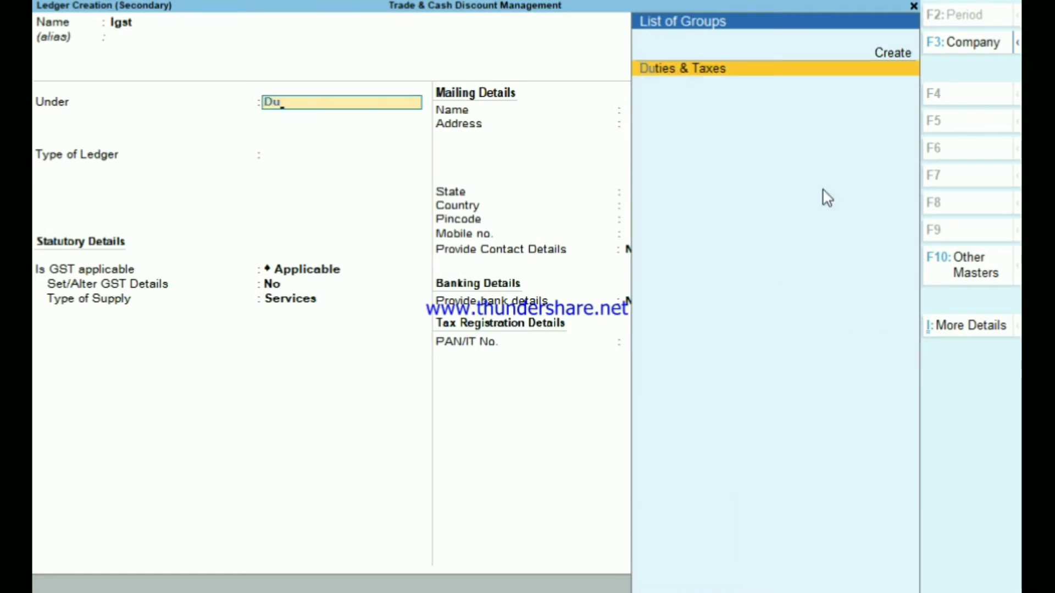
pyautogui.press('Return')
pyautogui.press('BackSpace')
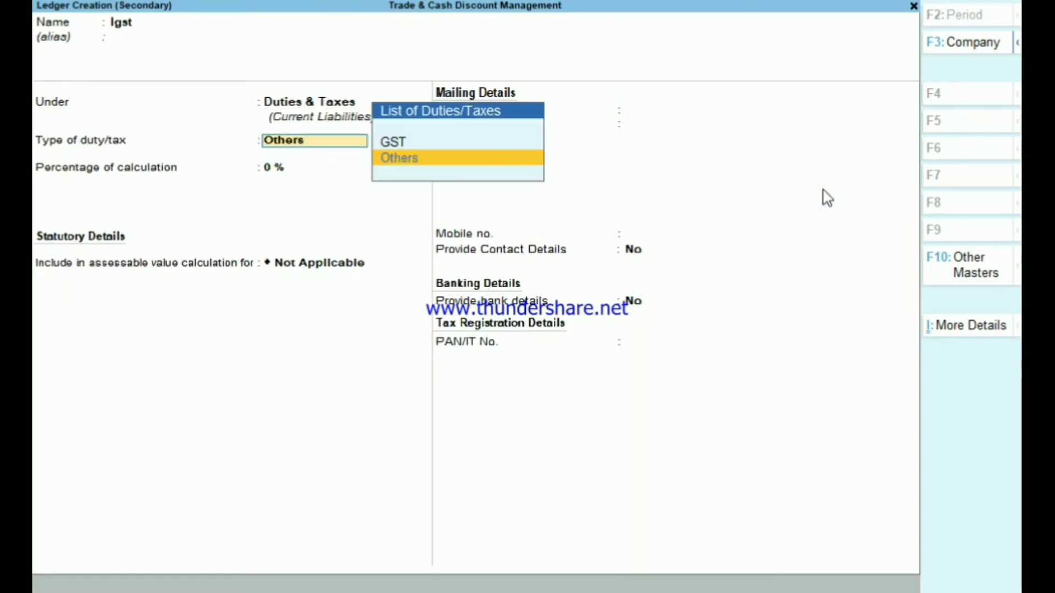
# Set Igst to duty type GST, tax type Integrated Tax, 0% calculation and no rounding, save it and add it to the voucher.
pyautogui.press('Up')
pyautogui.press('Return')
pyautogui.press('Down')
pyautogui.press('Down')
pyautogui.press('Return')
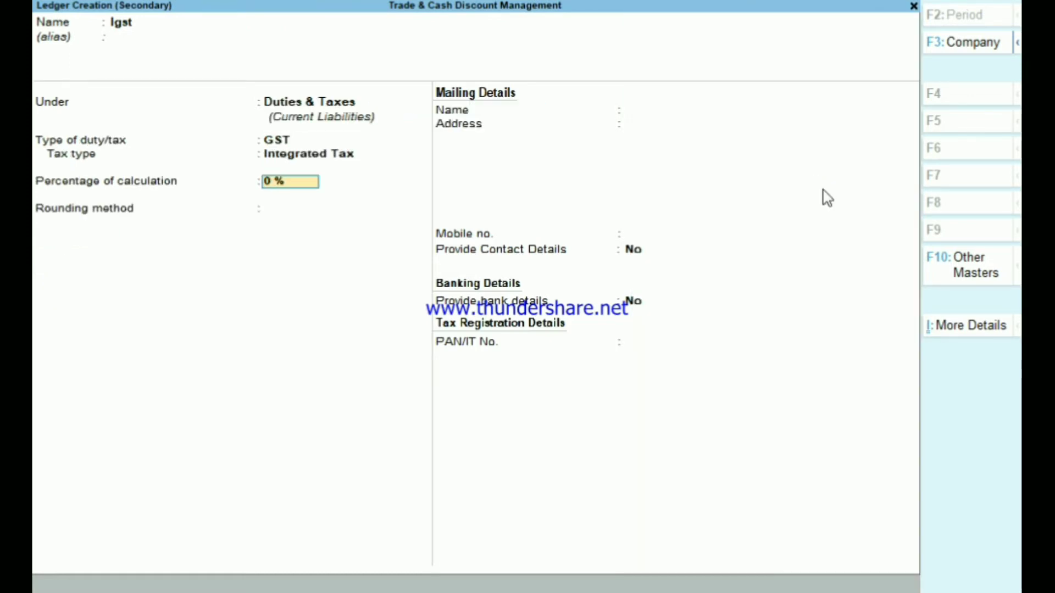
pyautogui.press('Return')
pyautogui.press('Return')
pyautogui.press('Return')
pyautogui.press('Return')
pyautogui.press('Return')
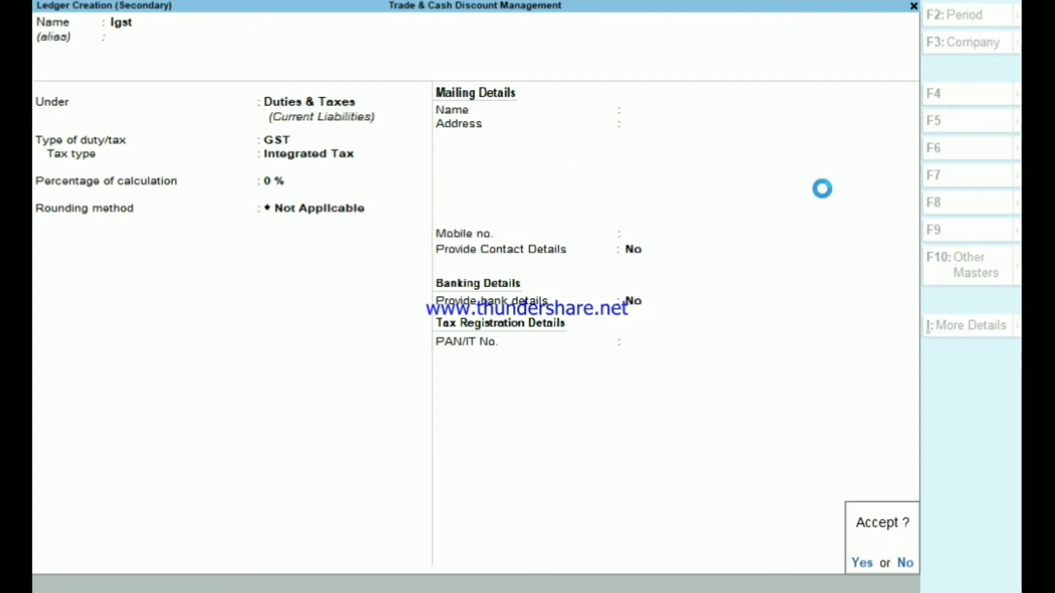
pyautogui.press('Return')
pyautogui.press('Return')
# Go back to the supplier's party details from the voucher lines and change the state to Punjab.
pyautogui.press('BackSpace')
pyautogui.press('BackSpace')
pyautogui.press('BackSpace')
pyautogui.press('BackSpace')
pyautogui.press('BackSpace')
pyautogui.press('BackSpace')
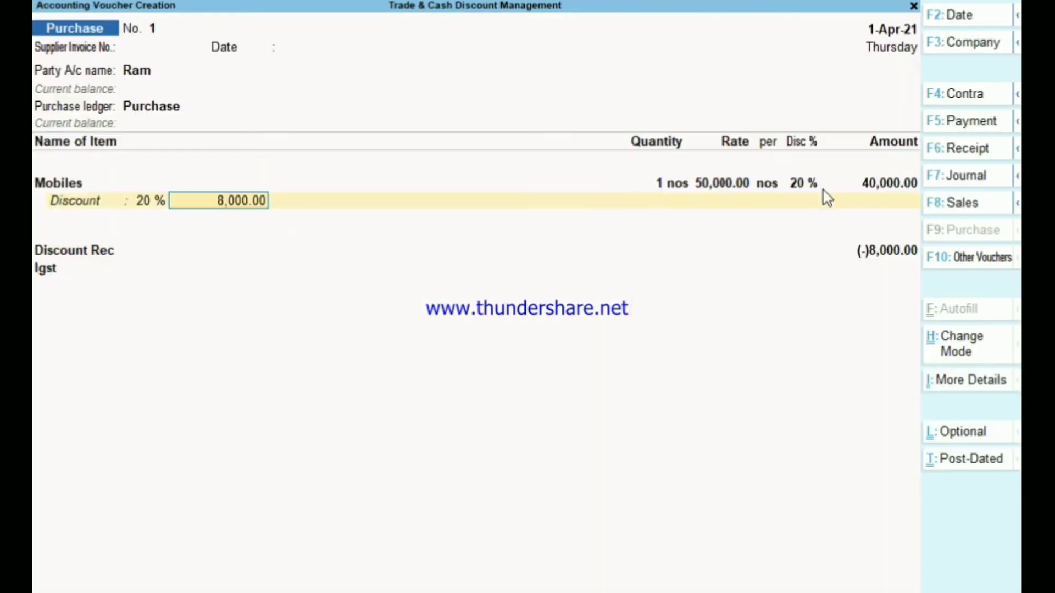
pyautogui.press('BackSpace')
pyautogui.press('BackSpace')
pyautogui.press('BackSpace')
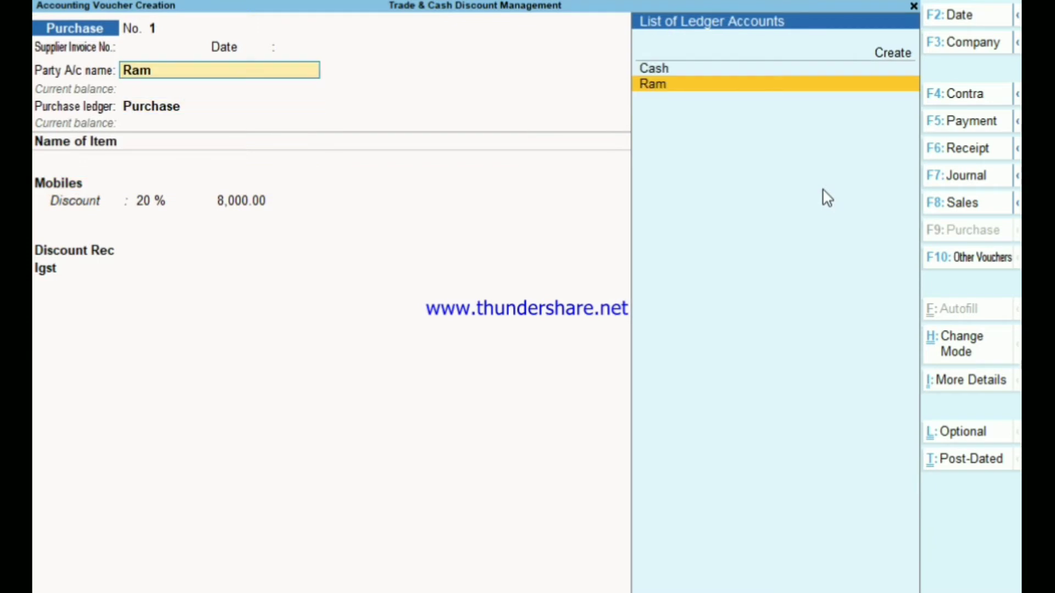
pyautogui.press('Return')
pyautogui.press('Return')
pyautogui.press('Return')
pyautogui.press('Return')
pyautogui.press('Return')
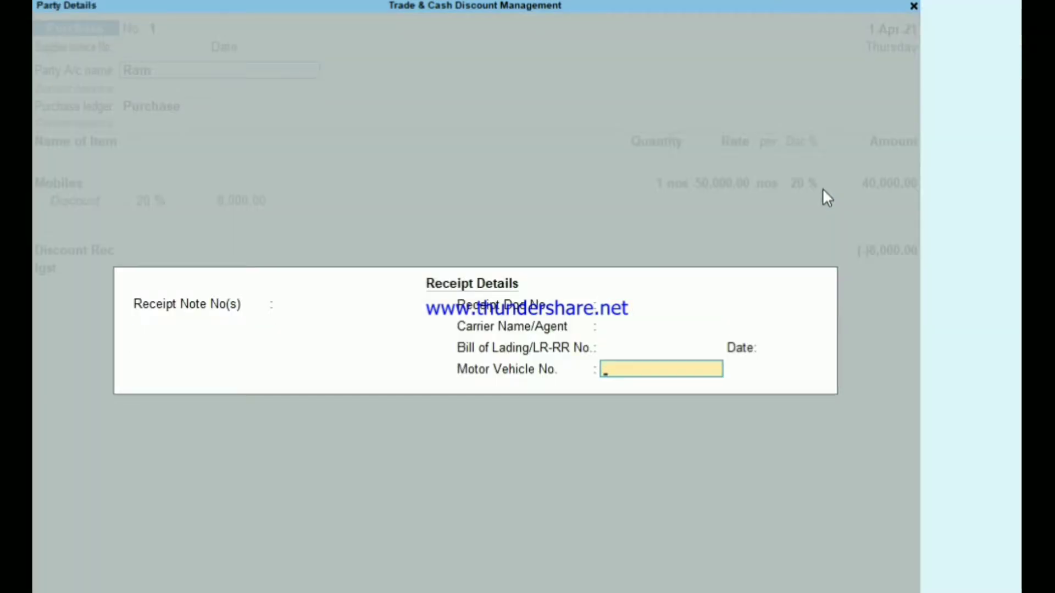
pyautogui.press('Return')
pyautogui.press('Return')
pyautogui.press('Return')
pyautogui.press('Return')
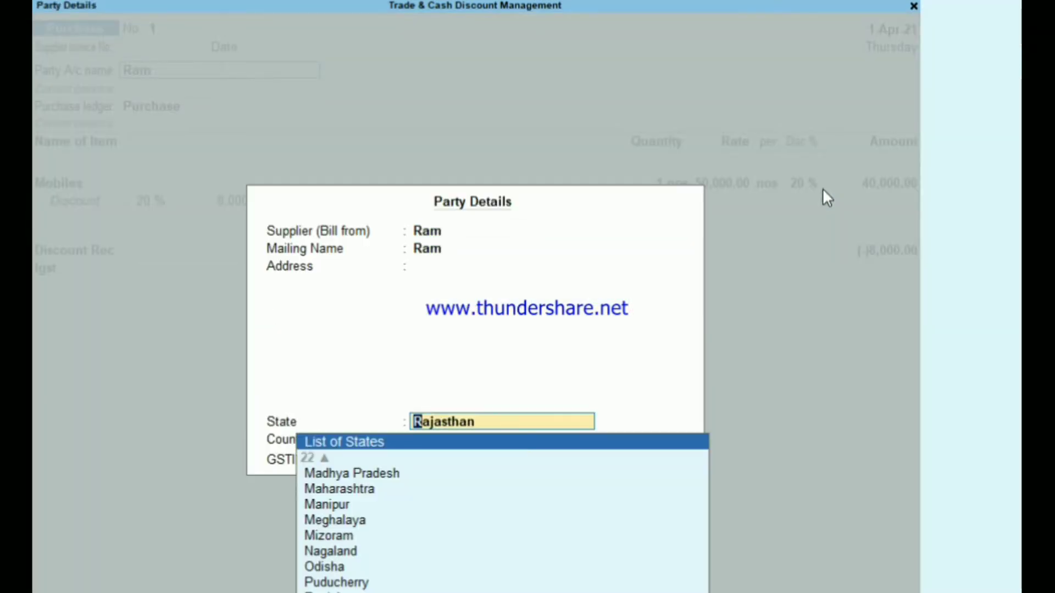
pyautogui.press('Up')
pyautogui.press('Return')
# Reconfirm the remaining party details, the Purchase ledger, the Mobiles line and Discount Rec, continuing to the Igst amount.
pyautogui.press('Return')
pyautogui.press('Return')
pyautogui.press('Return')
pyautogui.press('Return')
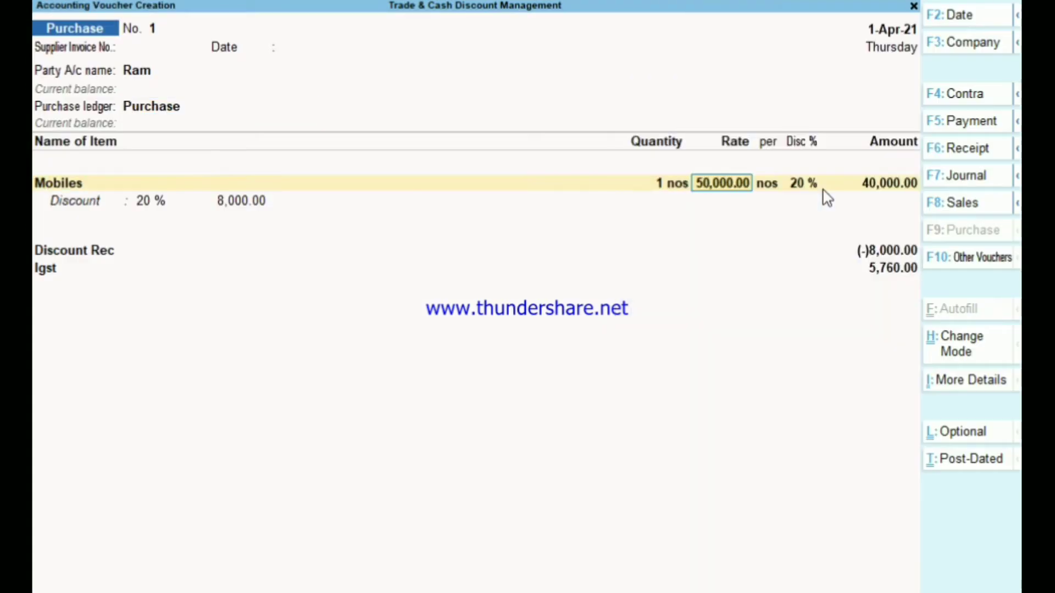
pyautogui.press('Return')
pyautogui.press('Return')
pyautogui.press('Return')
pyautogui.press('Return')
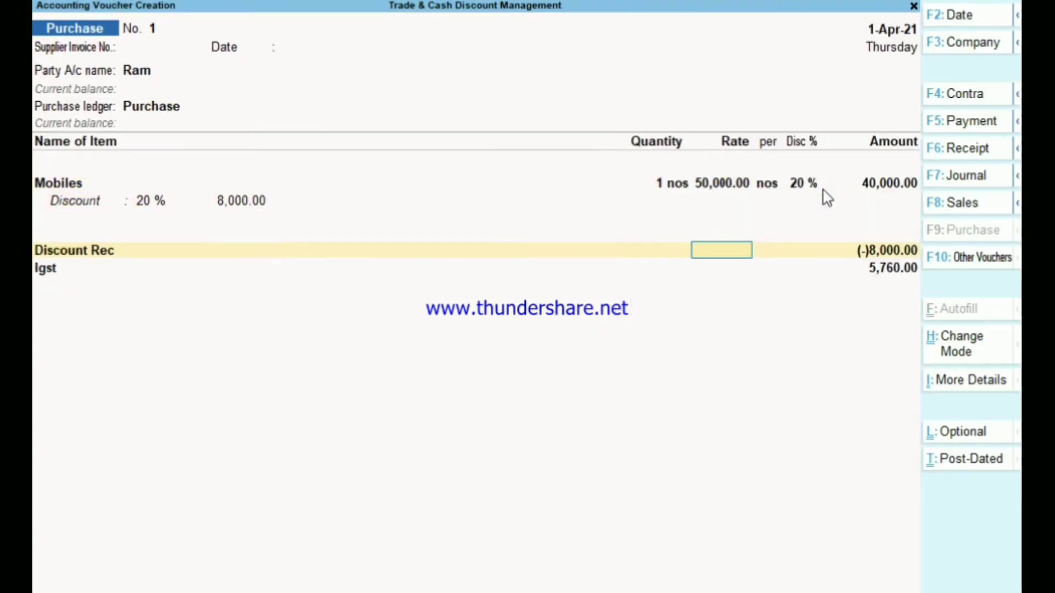
pyautogui.press('Return')
pyautogui.press('Return')
pyautogui.press('Return')
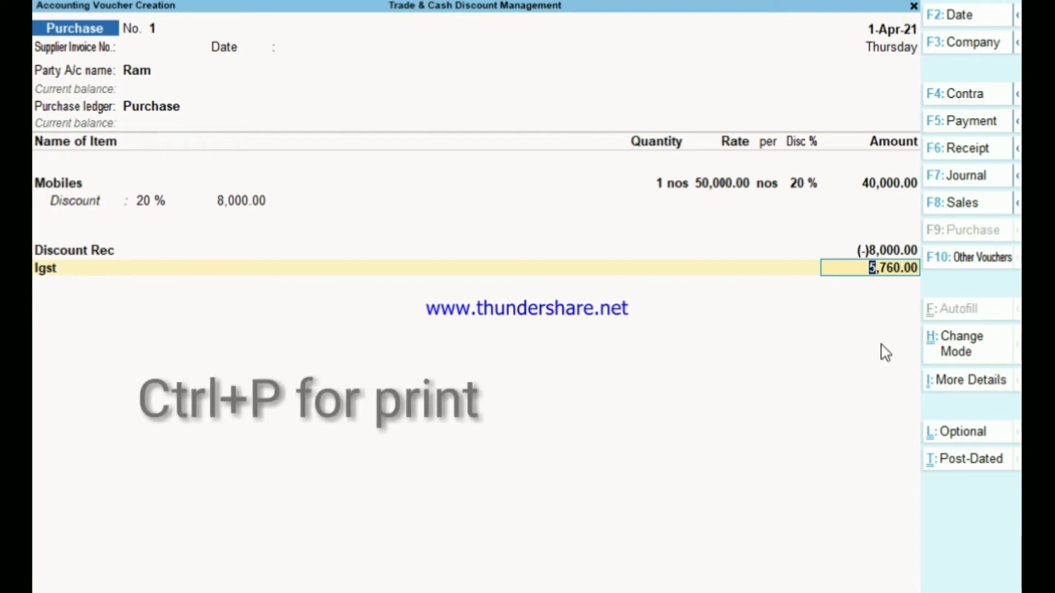
# Preview the purchase invoice for printing, enlarge it to examine the supplier state, discount and Igst lines, and return to the voucher.
pyautogui.press('ctrl')
pyautogui.hotkey('ctrl', 'p')
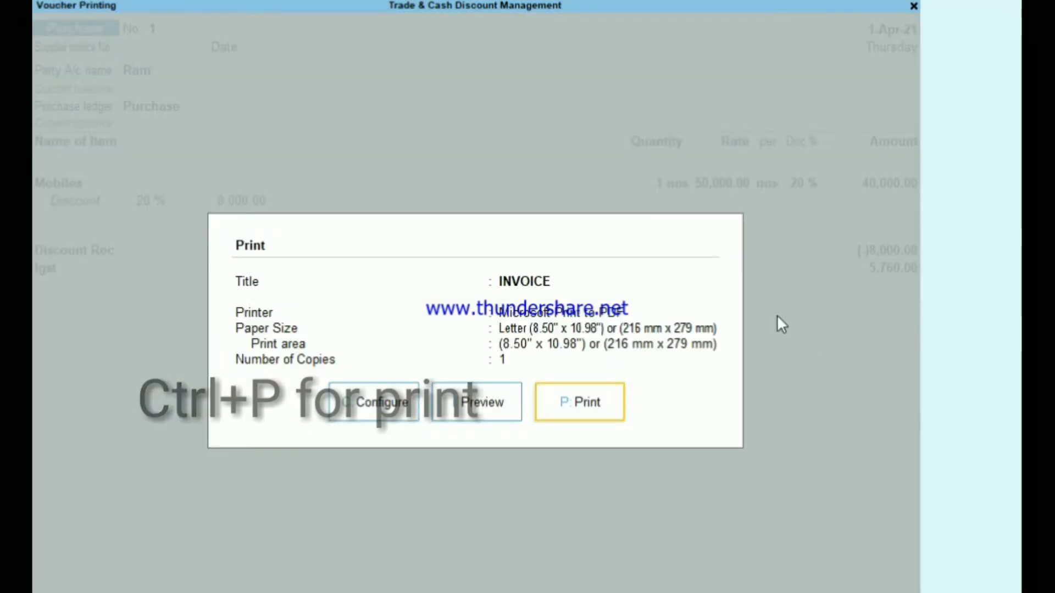
pyautogui.click(471, 406)
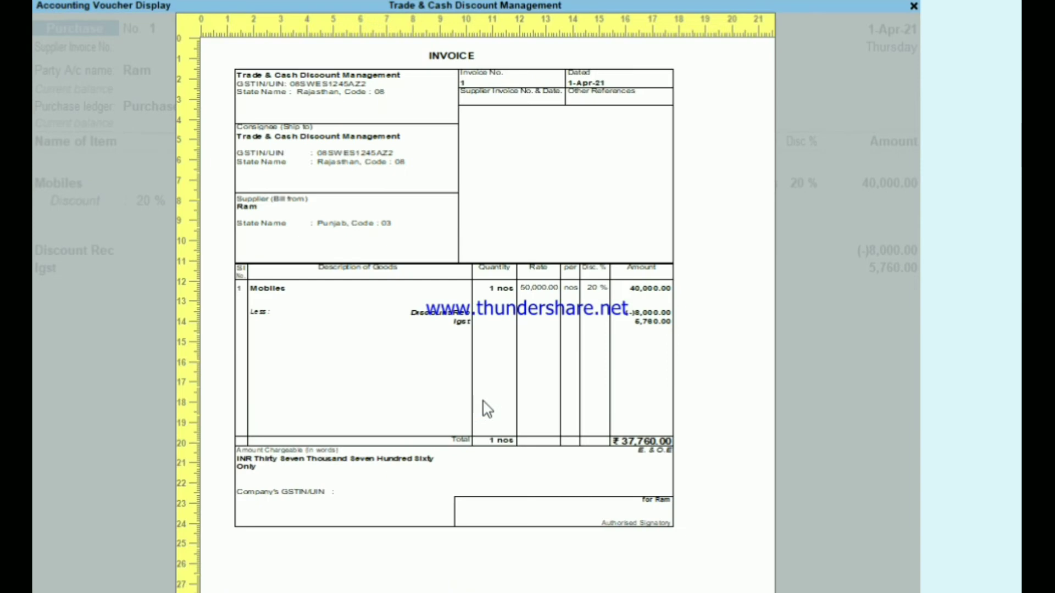
pyautogui.click(475, 407)
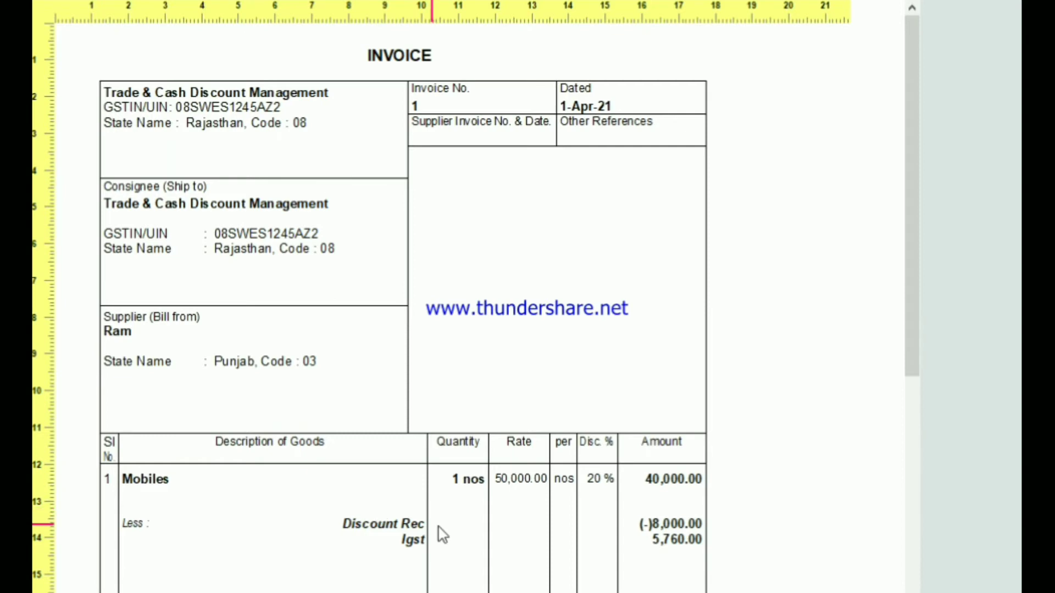
pyautogui.scroll(-2, 697, 557)
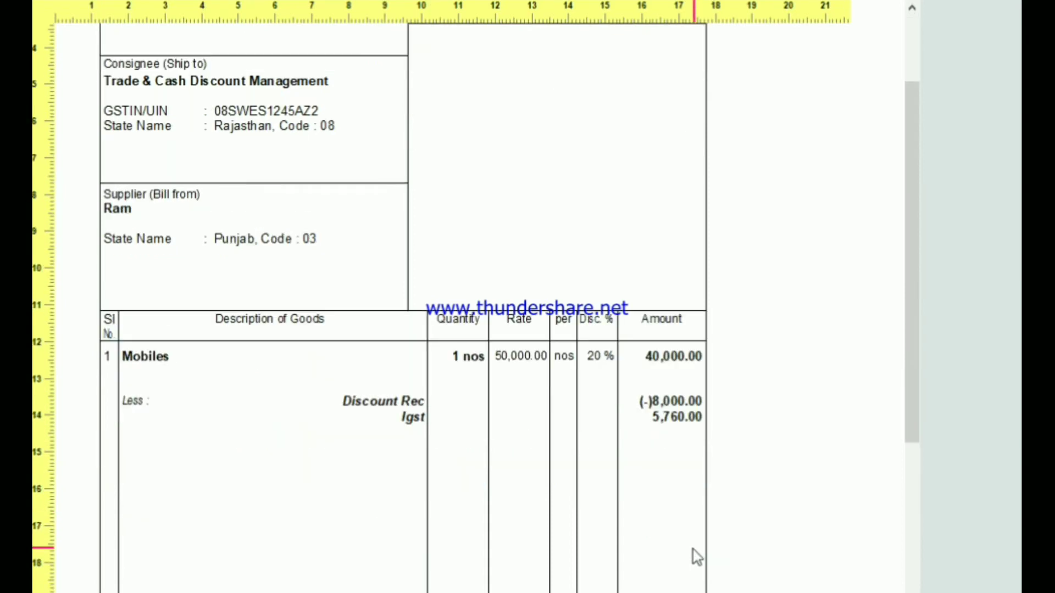
pyautogui.press('Escape')
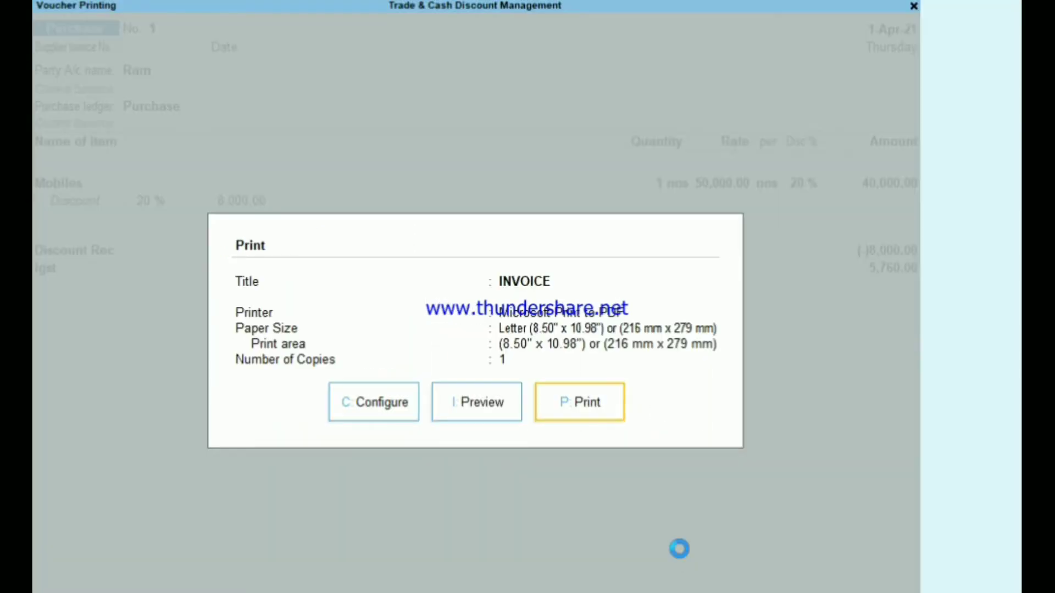
pyautogui.press('Escape')
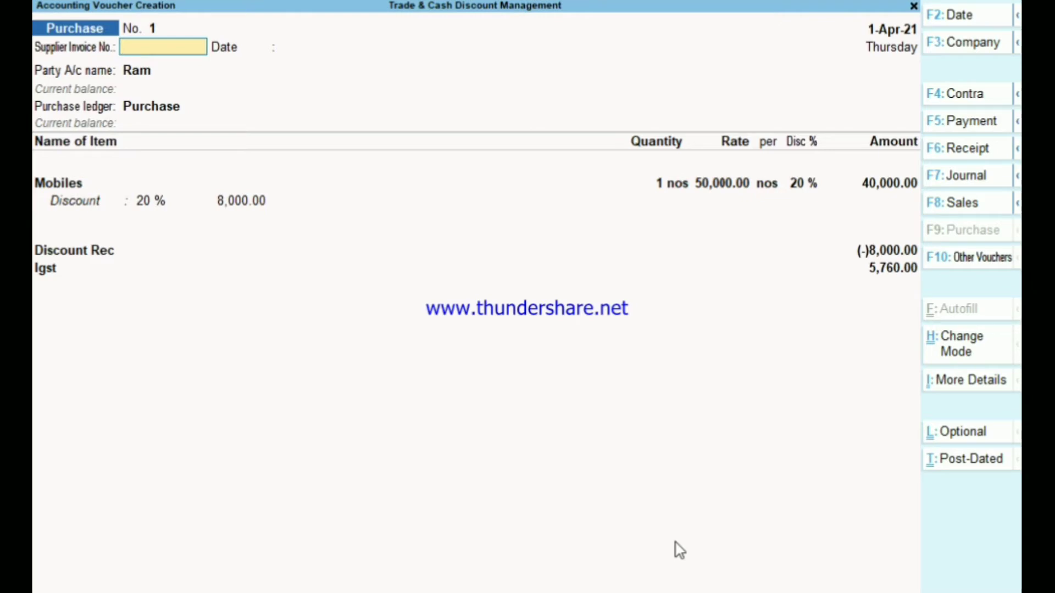
# Switch the entry to a Sales voucher and back to a Purchase voucher.
pyautogui.press('F8')
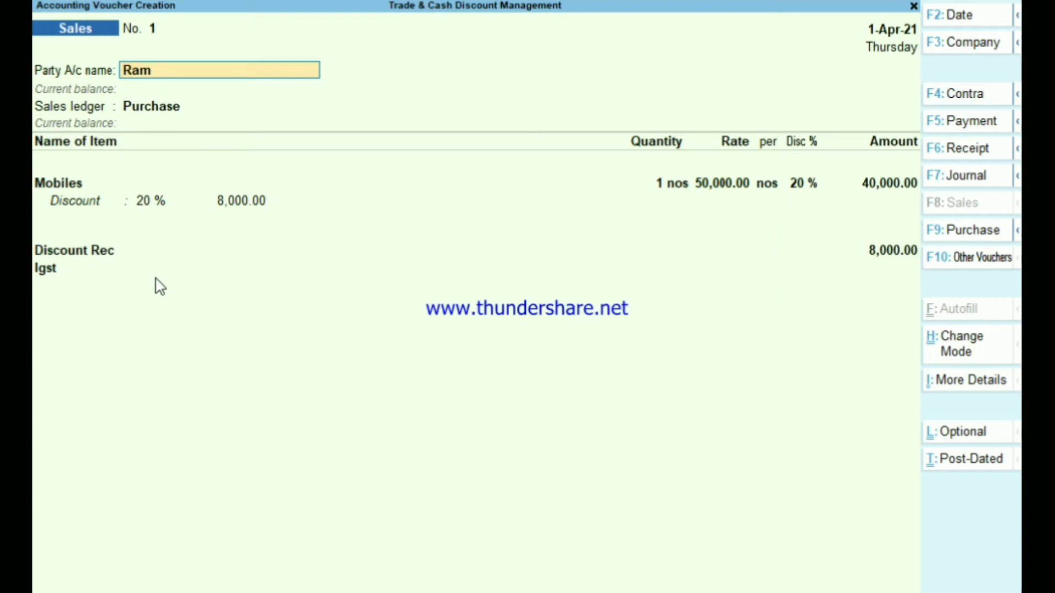
pyautogui.press('F9')
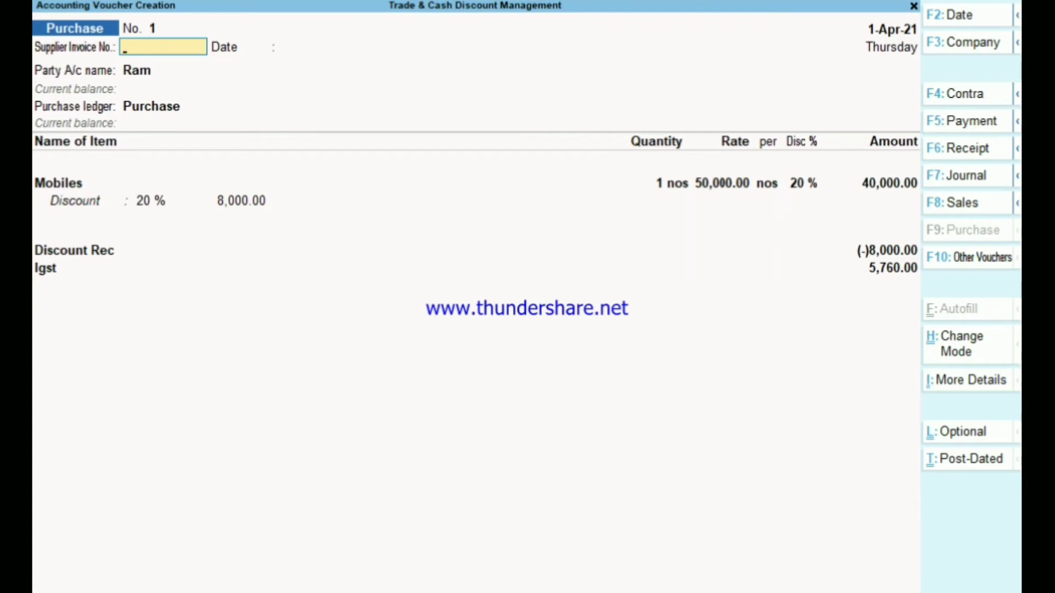
# Switch to the Excel discount worksheet, check the price and both discounts in column F, and enter 40 in cell G9.
pyautogui.hotkey('alt', 'Tab')
pyautogui.click(536, 511)
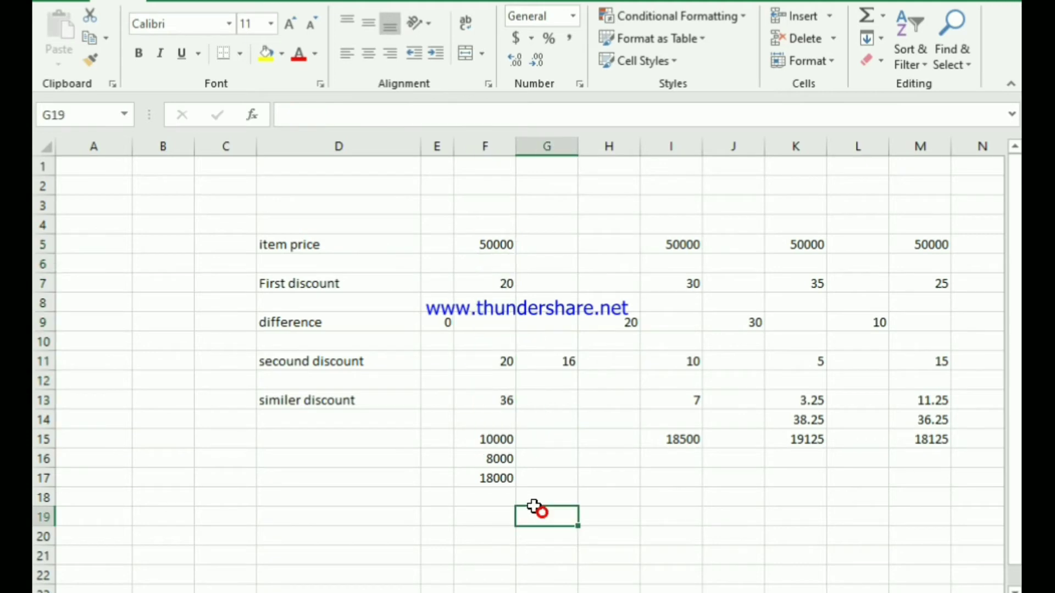
pyautogui.click(485, 246)
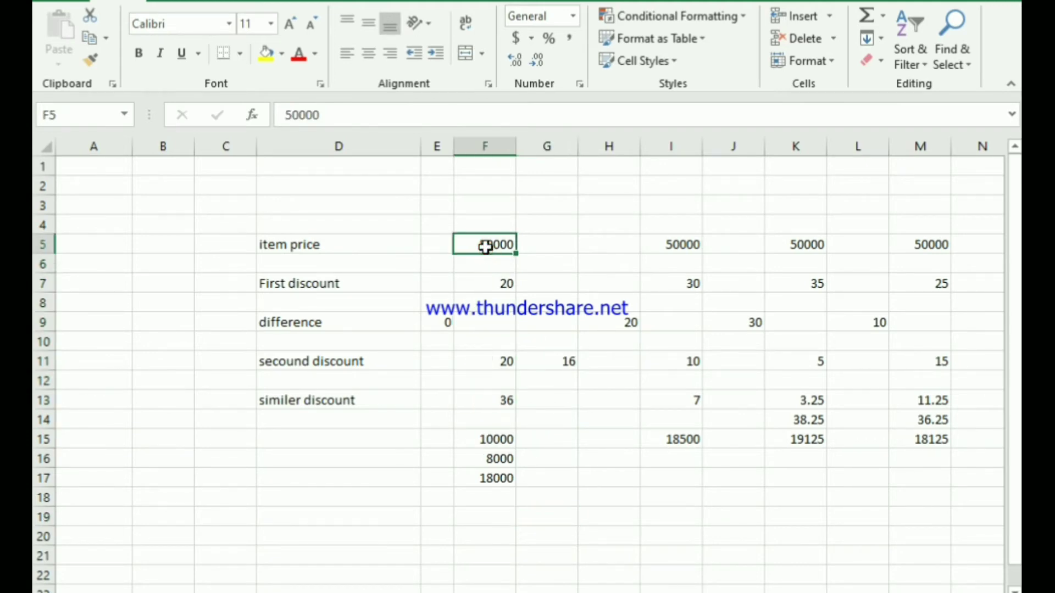
pyautogui.click(499, 283)
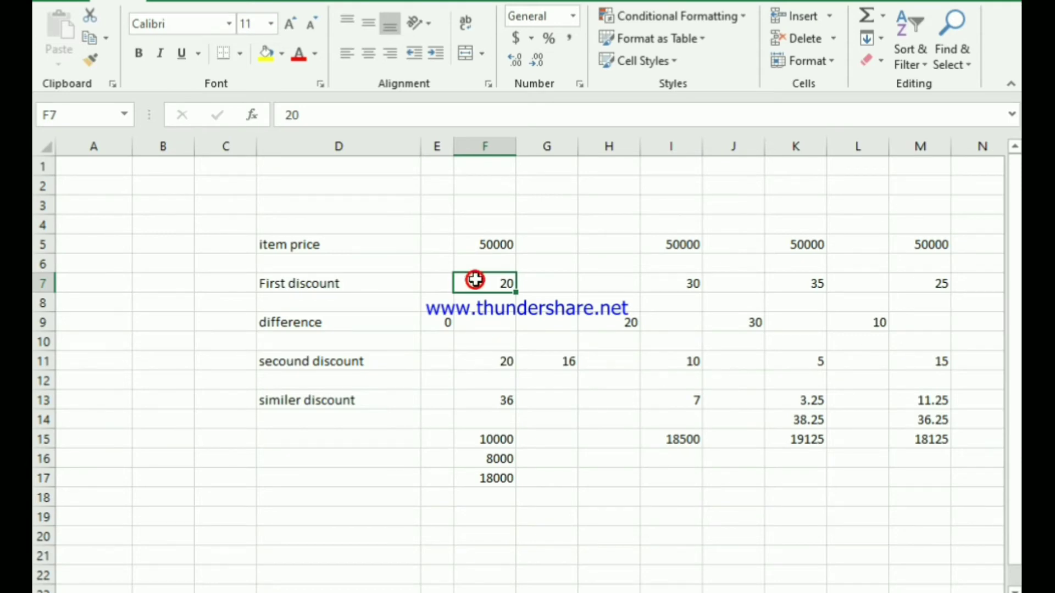
pyautogui.click(486, 355)
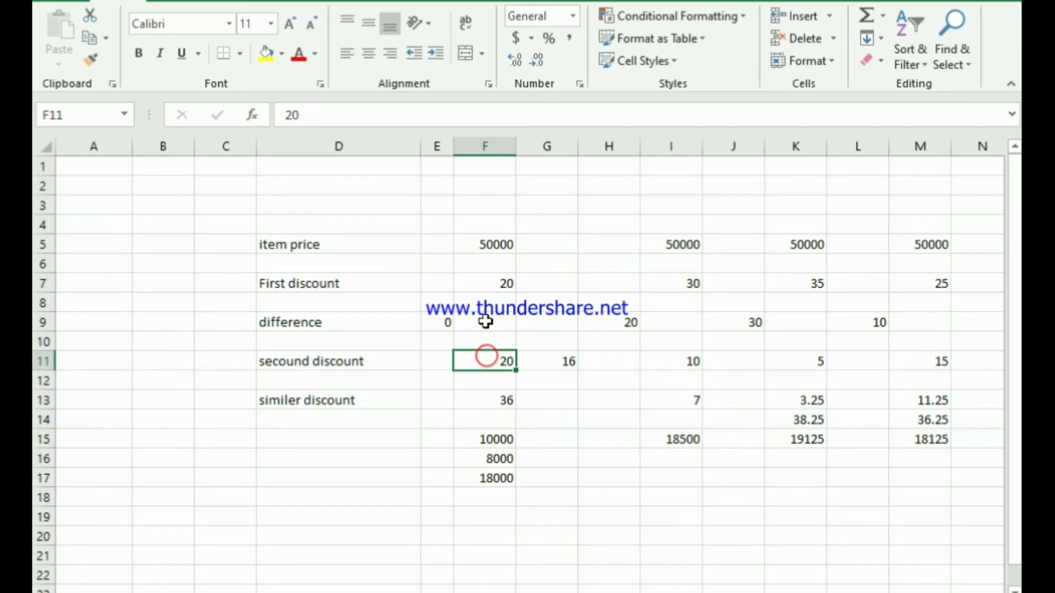
pyautogui.click(543, 323)
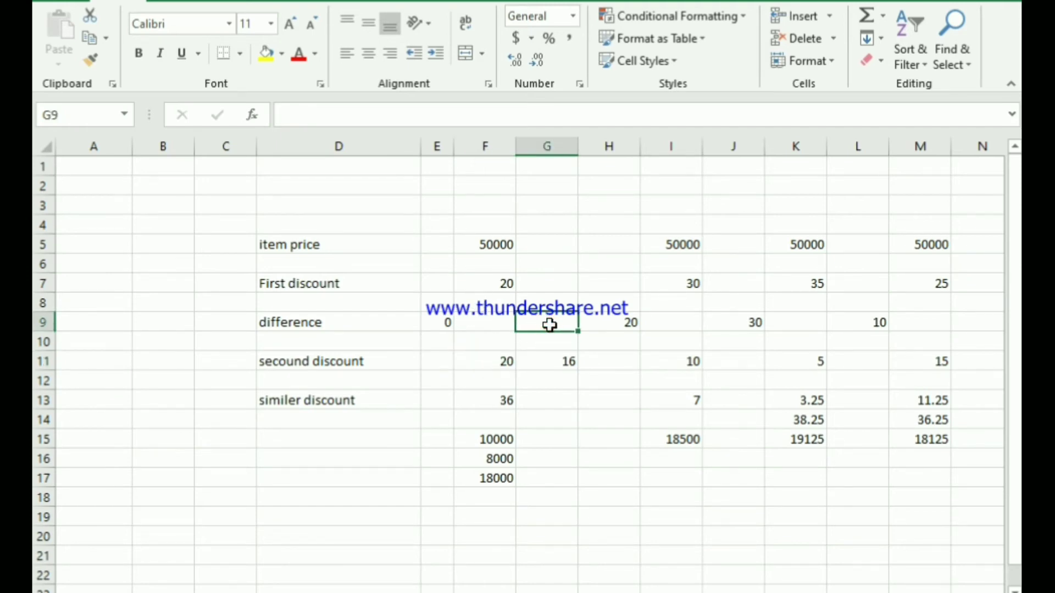
pyautogui.write('40')
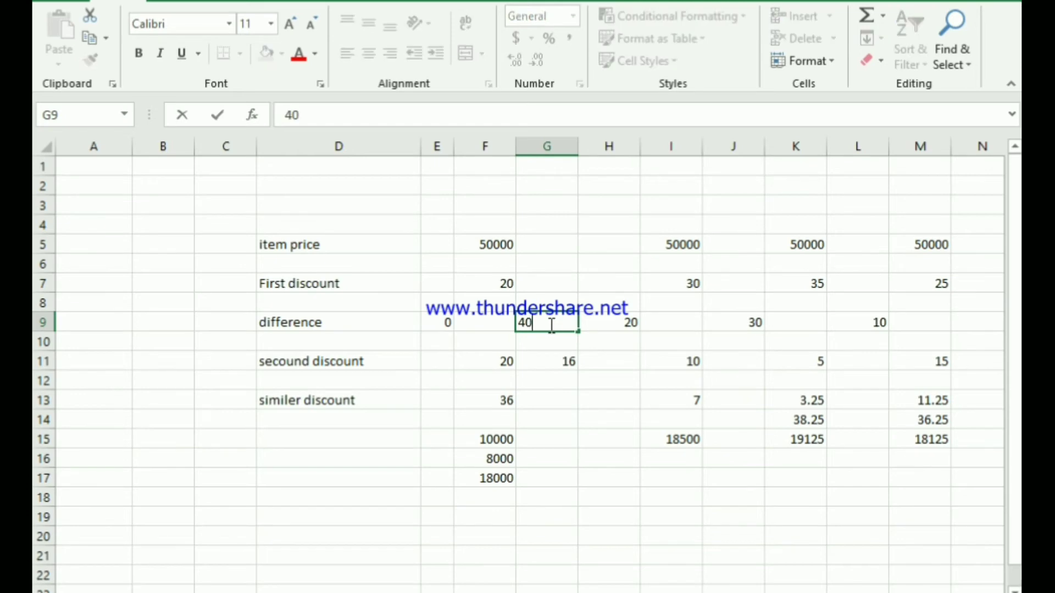
pyautogui.press('Return')
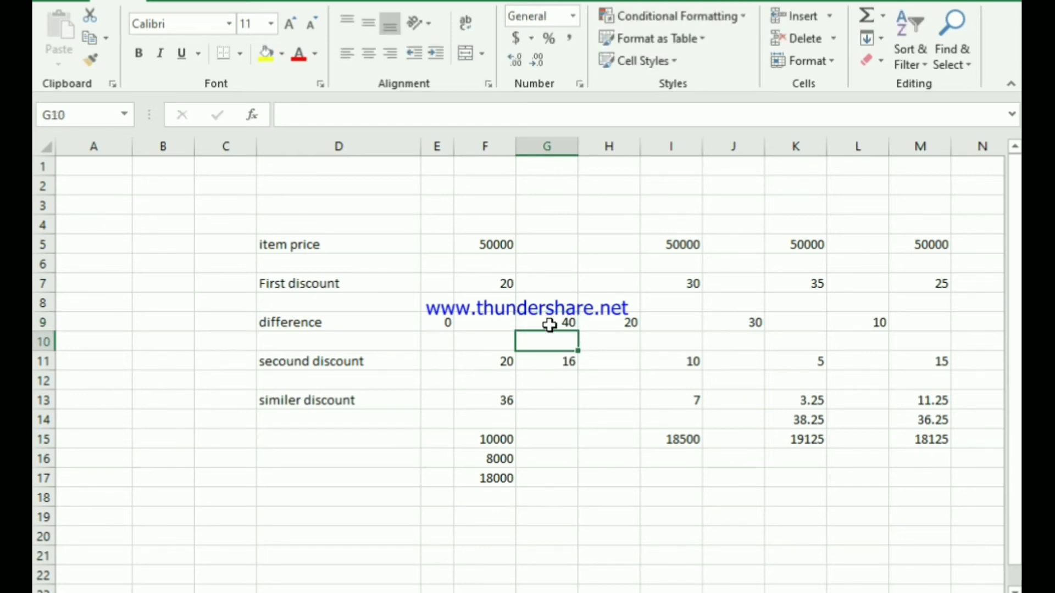
# Compare the first and second discounts in column F and the sum in G9 with the similar discount in F13.
pyautogui.click(507, 284)
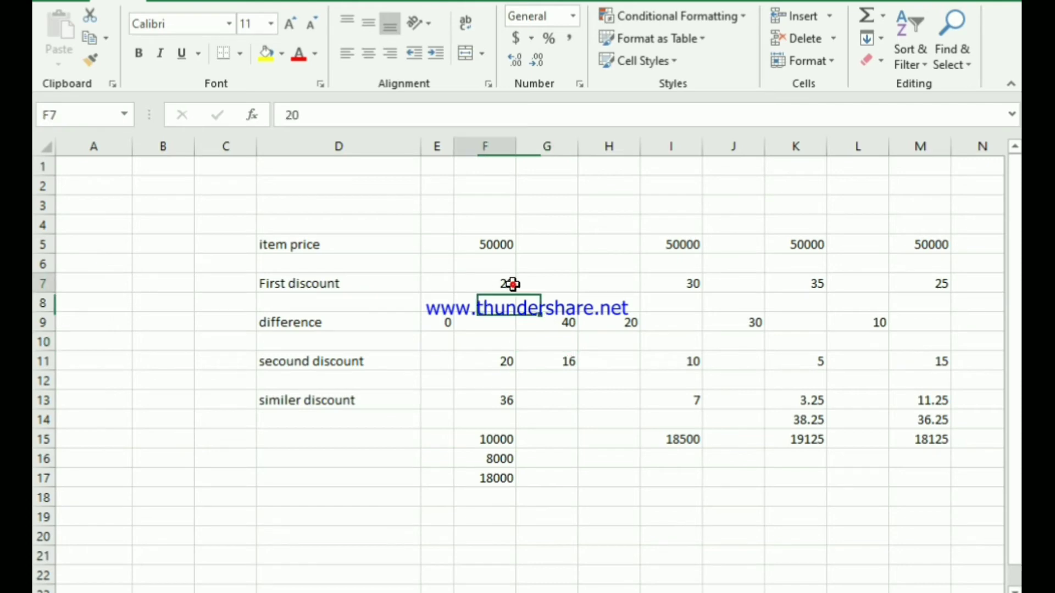
pyautogui.click(510, 357)
pyautogui.click(497, 284)
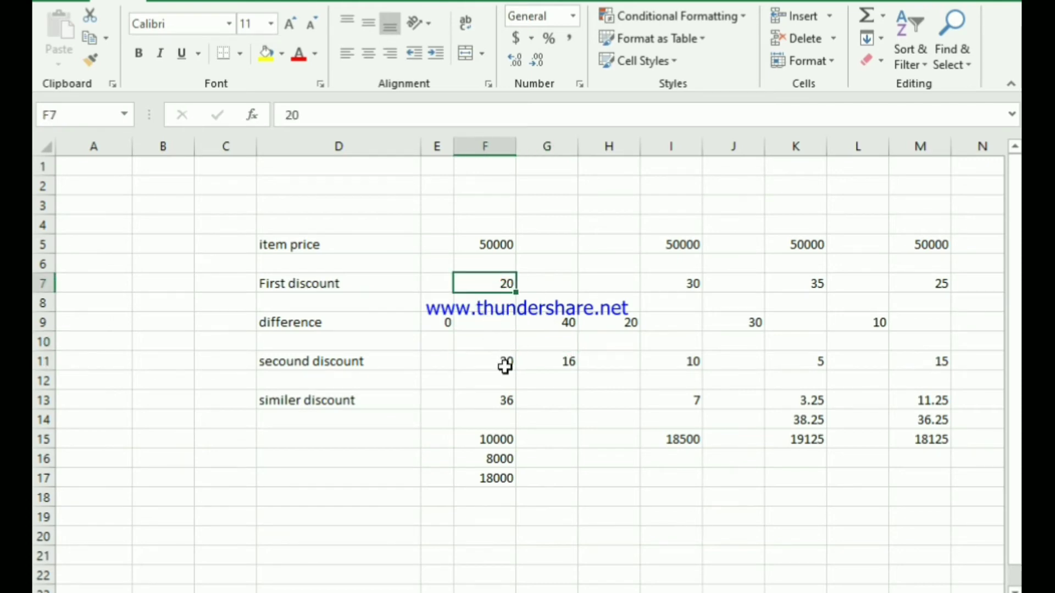
pyautogui.click(546, 323)
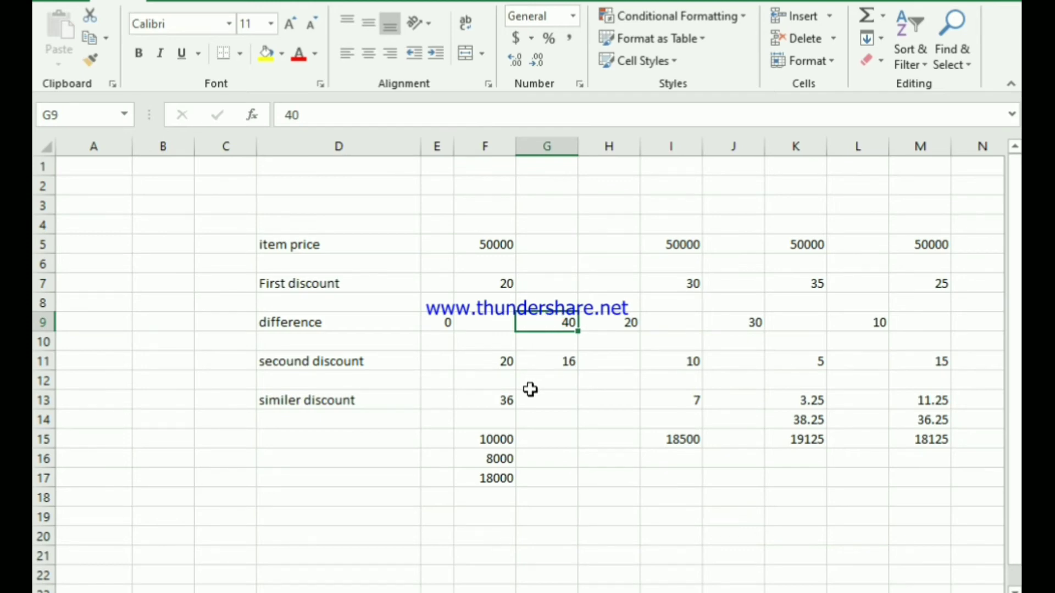
pyautogui.click(492, 408)
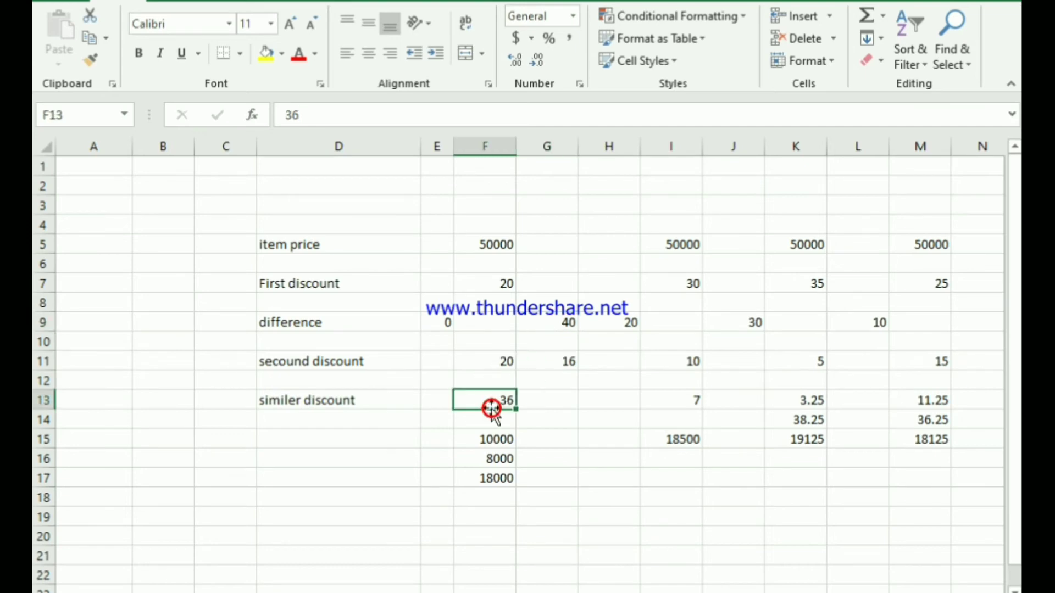
# Calculate the first discount on a base of 100 in cell D15 with the formula =100*20%.
pyautogui.click(384, 433)
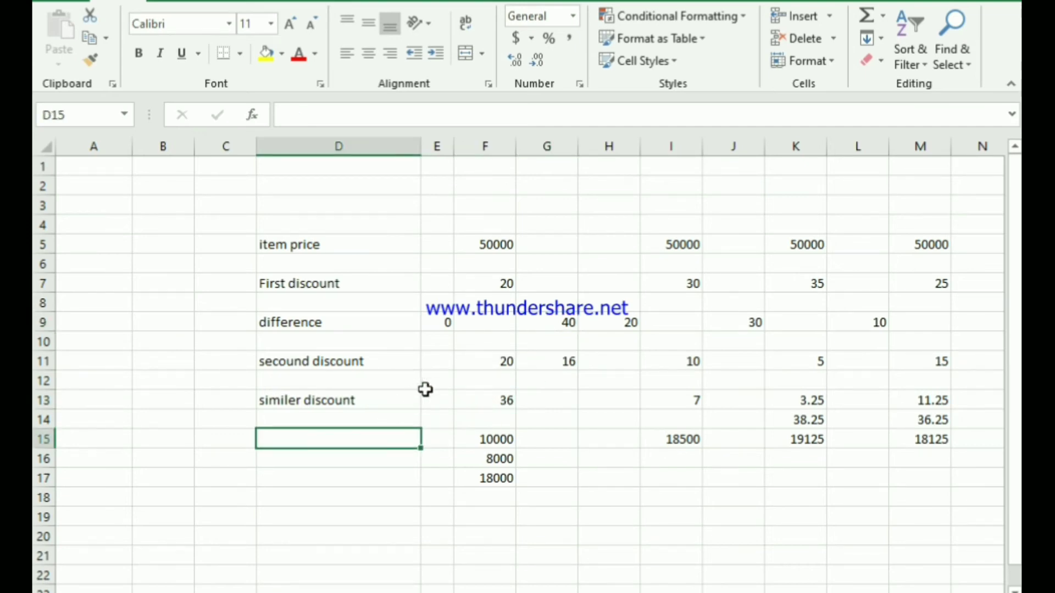
pyautogui.write('100')
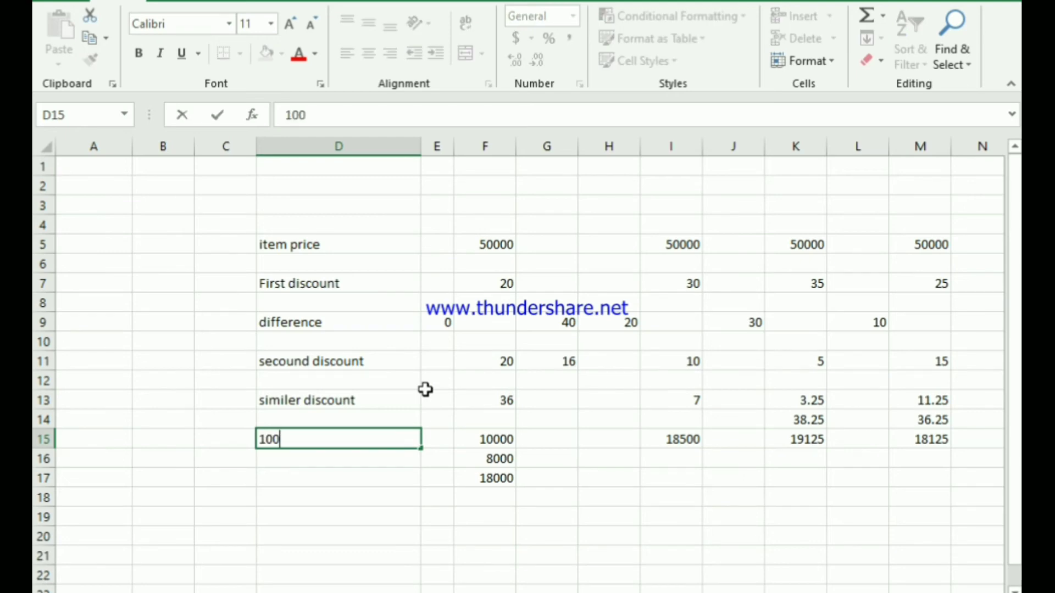
pyautogui.press('BackSpace')
pyautogui.press('BackSpace')
pyautogui.write('=1')
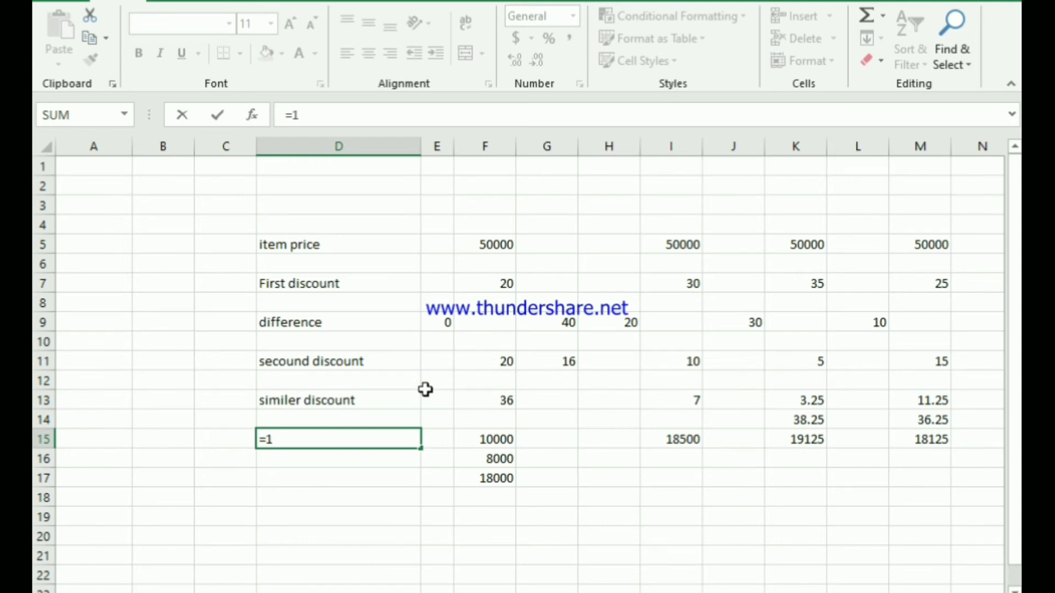
pyautogui.write('00*20')
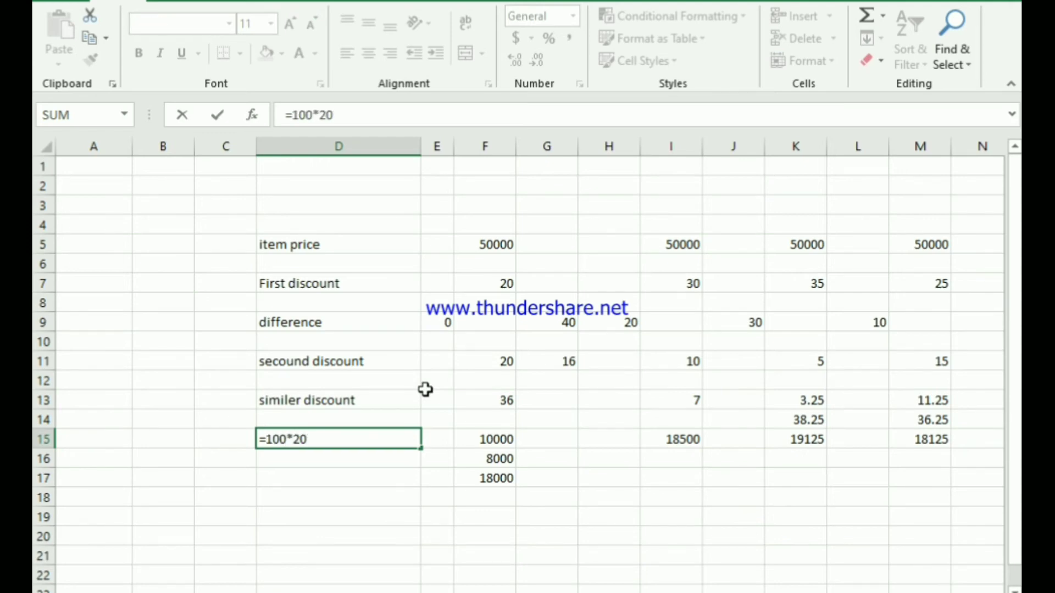
pyautogui.write('%')
pyautogui.press('Return')
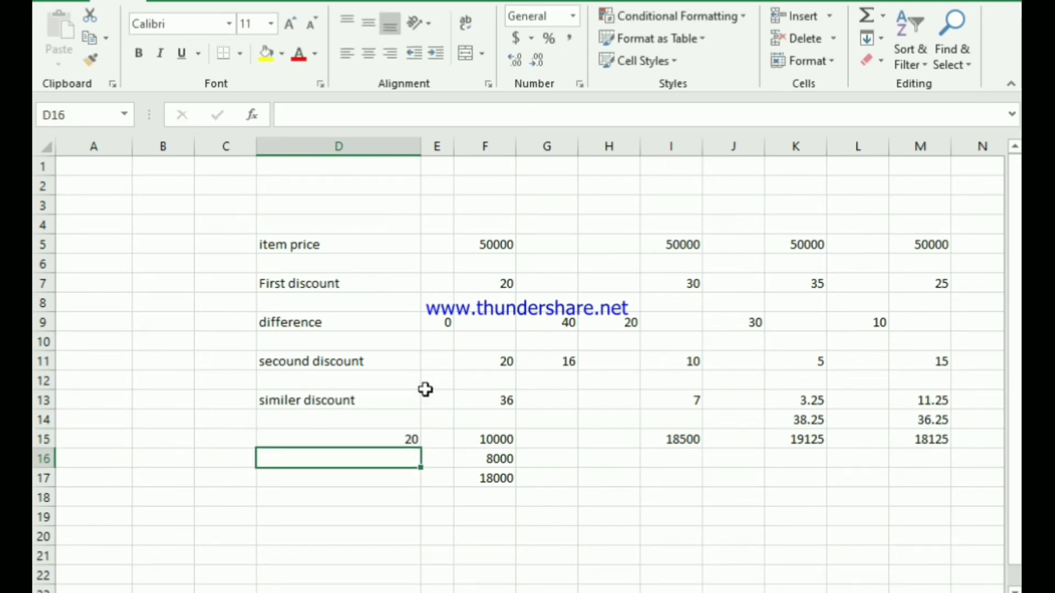
# Calculate the second discount on the remaining 80 in cell D16 with the formula =80*20%.
pyautogui.press('Up')
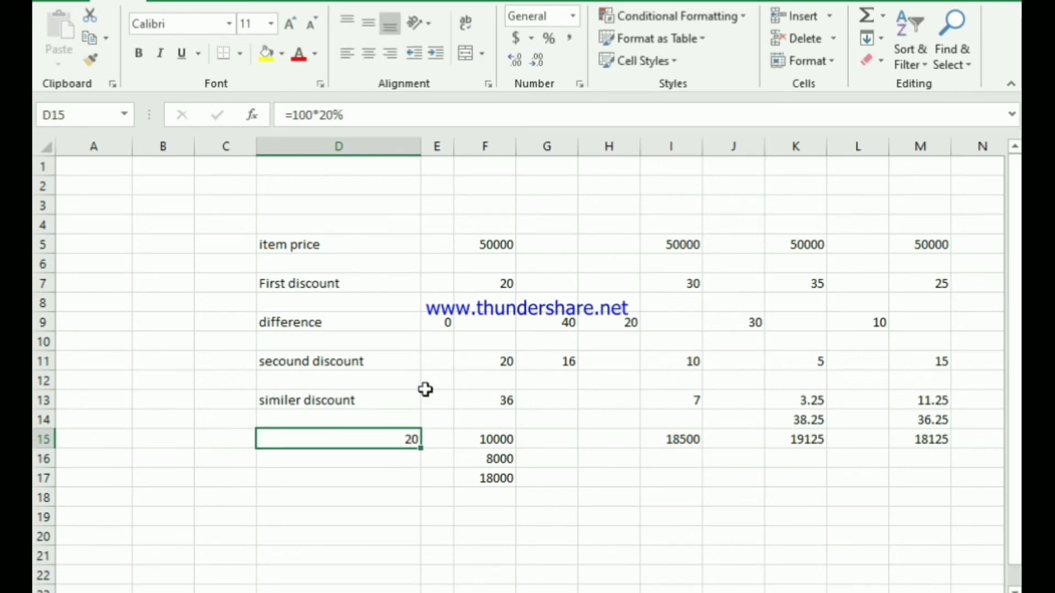
pyautogui.press('Down')
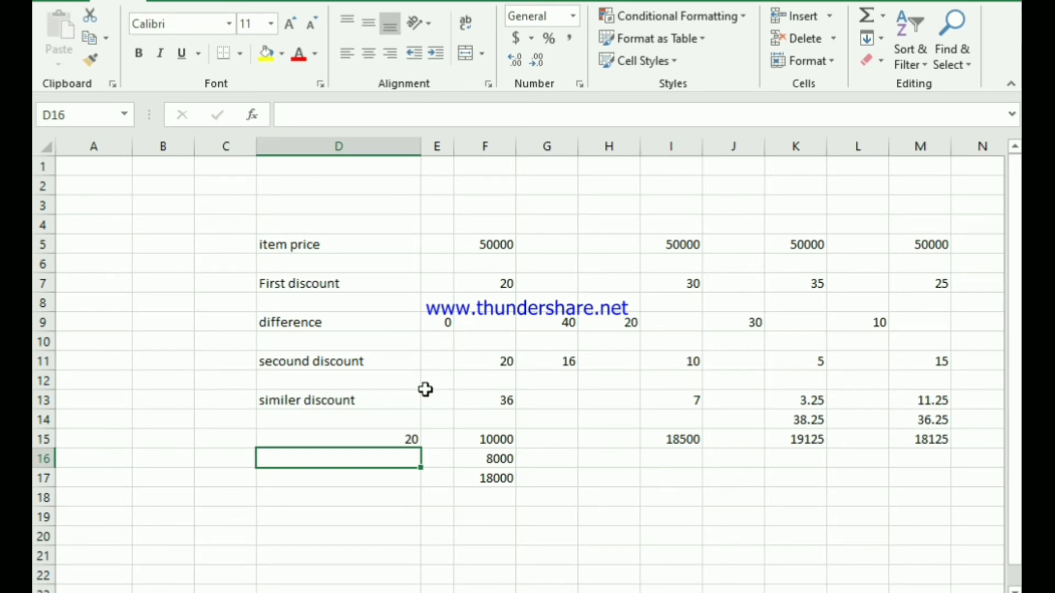
pyautogui.write('=')
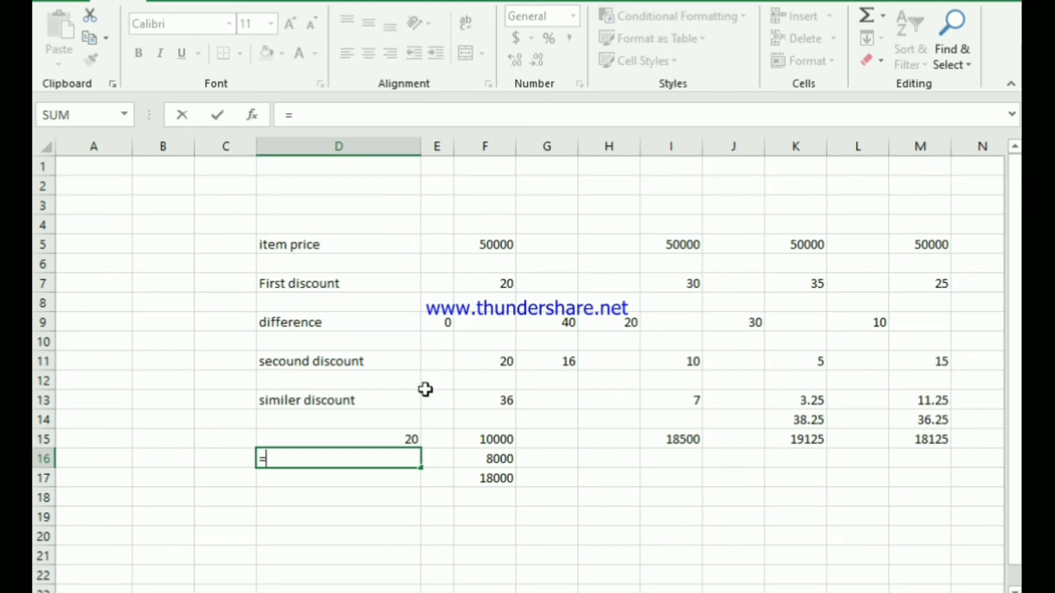
pyautogui.write('80*20')
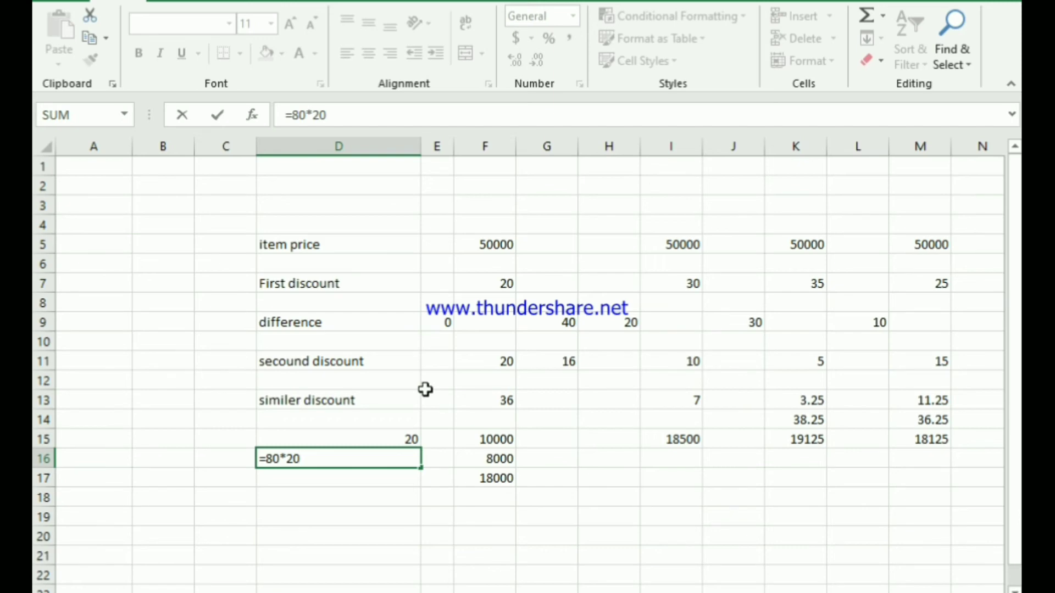
pyautogui.write('%')
pyautogui.press('Return')
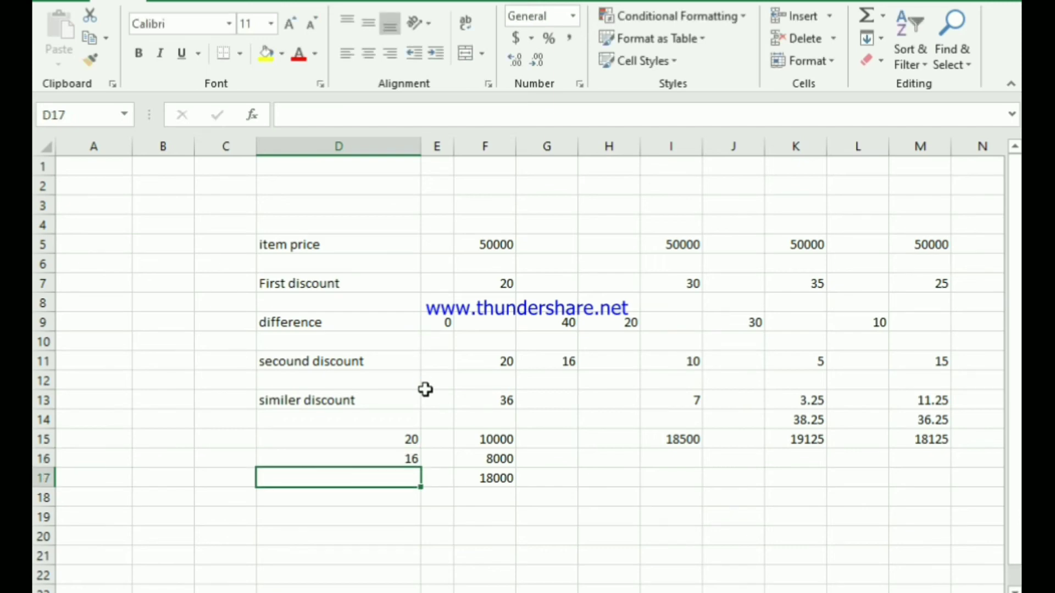
# Compare the first and second discount formulas in cells D15 and D16.
pyautogui.press('Up')
pyautogui.press('Up')
pyautogui.press('Down')
pyautogui.press('Up')
pyautogui.press('Down')
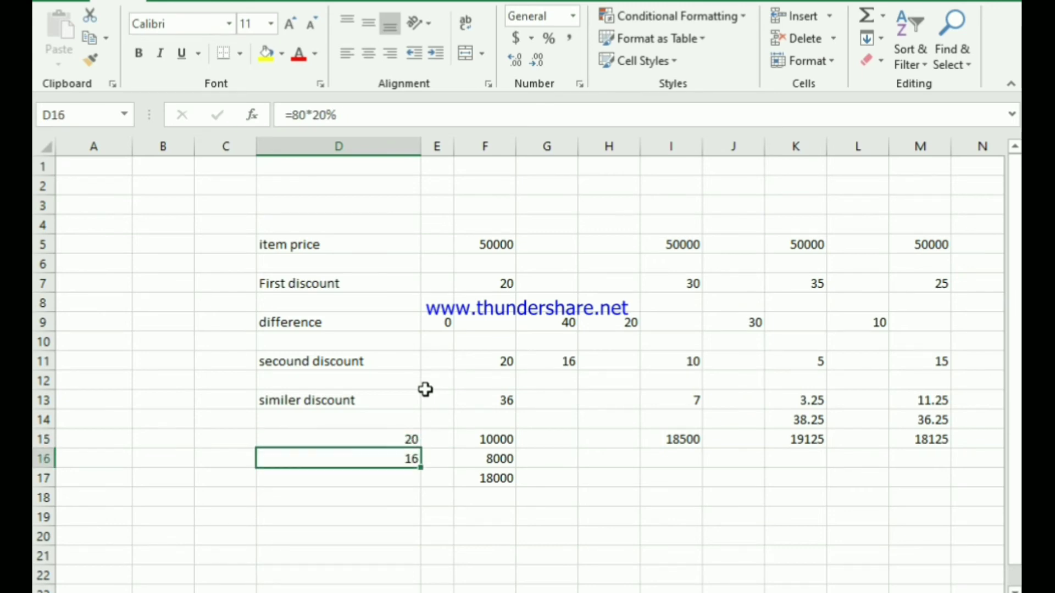
# Go through the discounts in column F and examine the amount formulas in F17, F16 and F15.
pyautogui.press('Up')
pyautogui.press('Up')
pyautogui.press('Up')
pyautogui.press('Up')
pyautogui.press('Right')
pyautogui.press('Up')
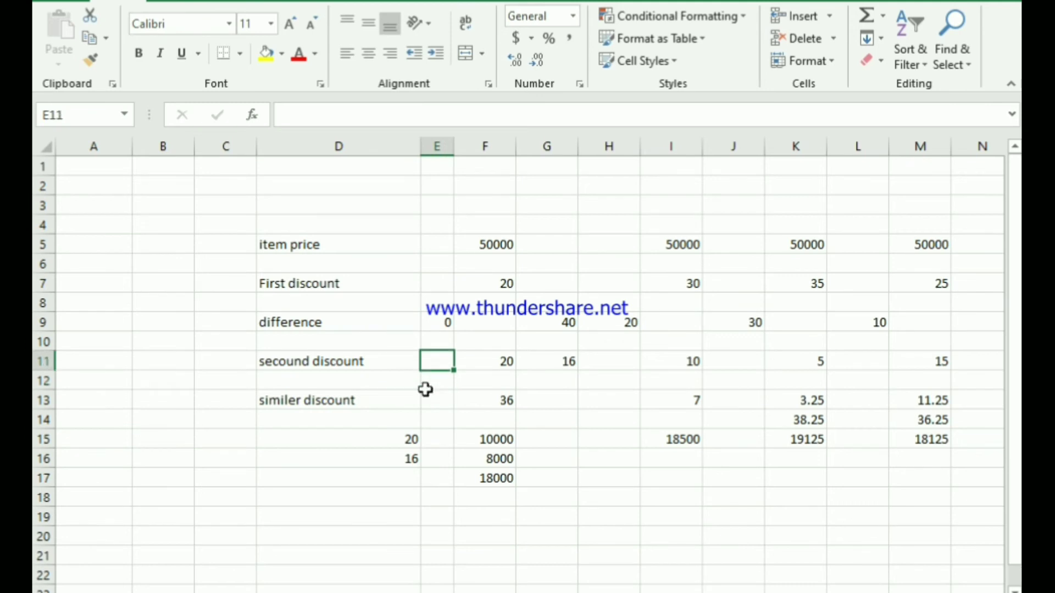
pyautogui.press('Right')
pyautogui.press('Up')
pyautogui.press('Up')
pyautogui.press('Up')
pyautogui.press('Down')
pyautogui.press('Down')
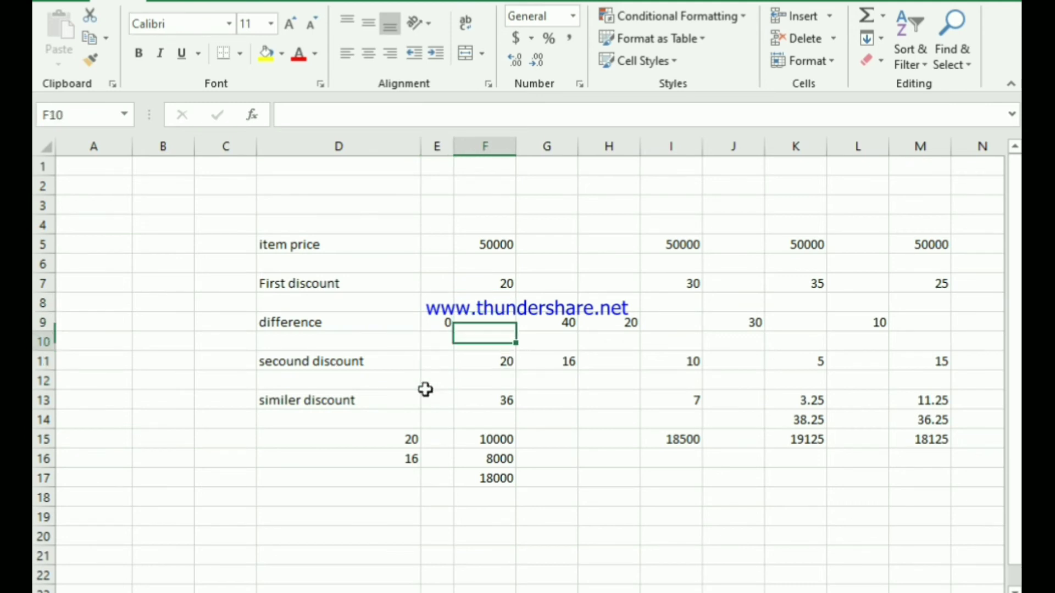
pyautogui.press('Down')
pyautogui.press('Down')
pyautogui.press('Down')
pyautogui.press('Down')
pyautogui.press('Down')
pyautogui.press('Down')
pyautogui.press('Down')
pyautogui.press('Down')
pyautogui.press('Up')
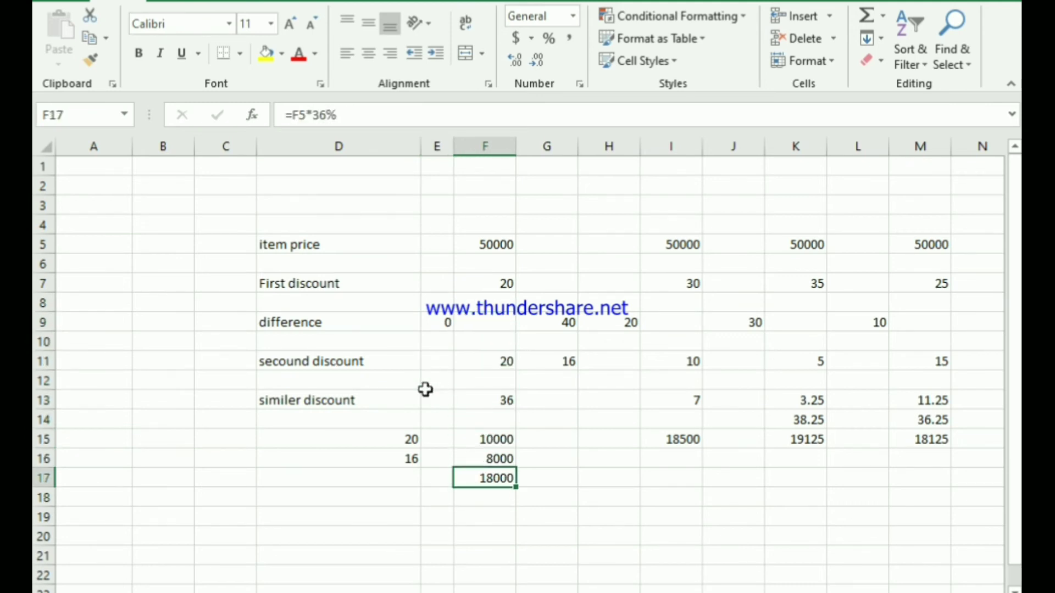
pyautogui.press('Up')
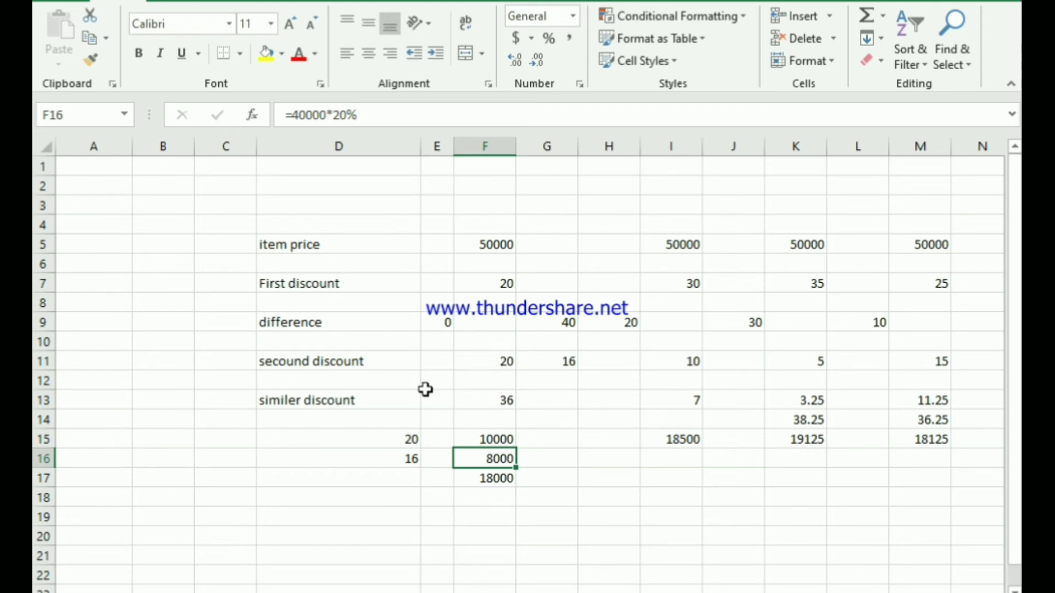
pyautogui.press('Up')
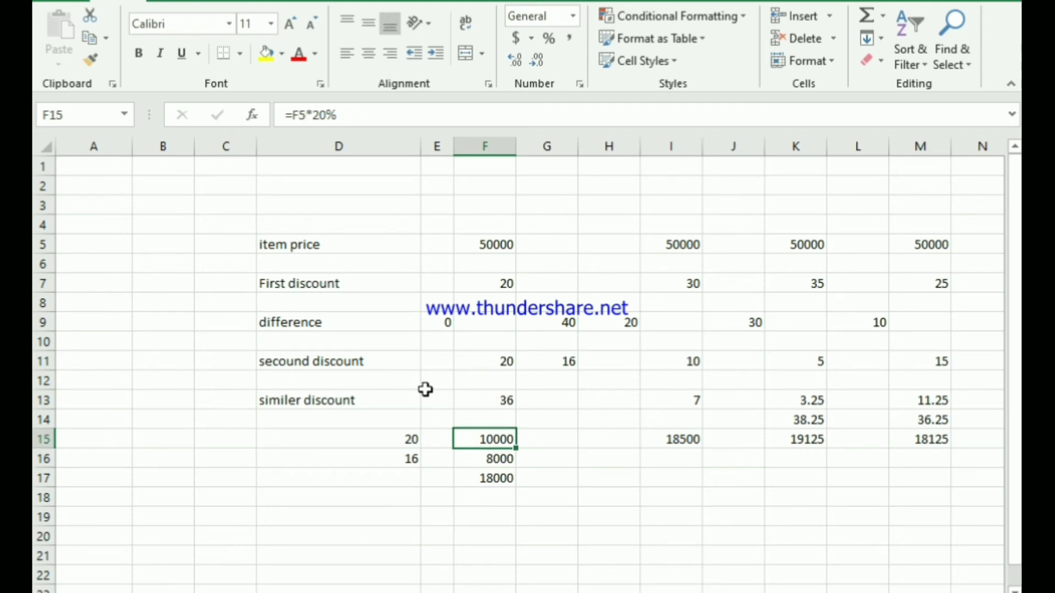
# Trace the item price in F5 and first discount in F7 through the discount amounts in F15, F16 and F17.
pyautogui.click(478, 246)
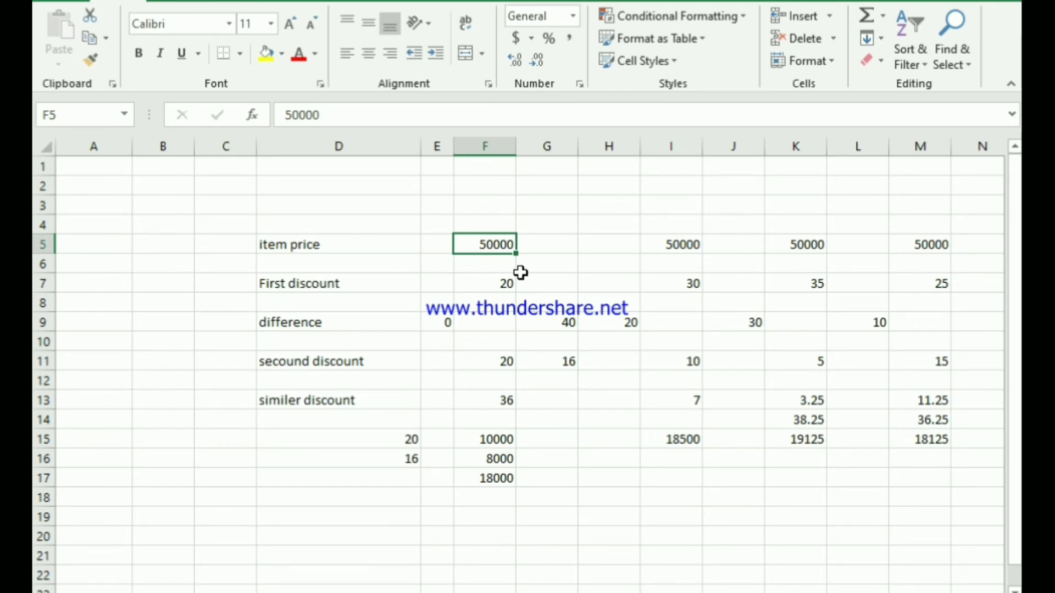
pyautogui.click(563, 257)
pyautogui.click(487, 242)
pyautogui.click(500, 284)
pyautogui.click(497, 438)
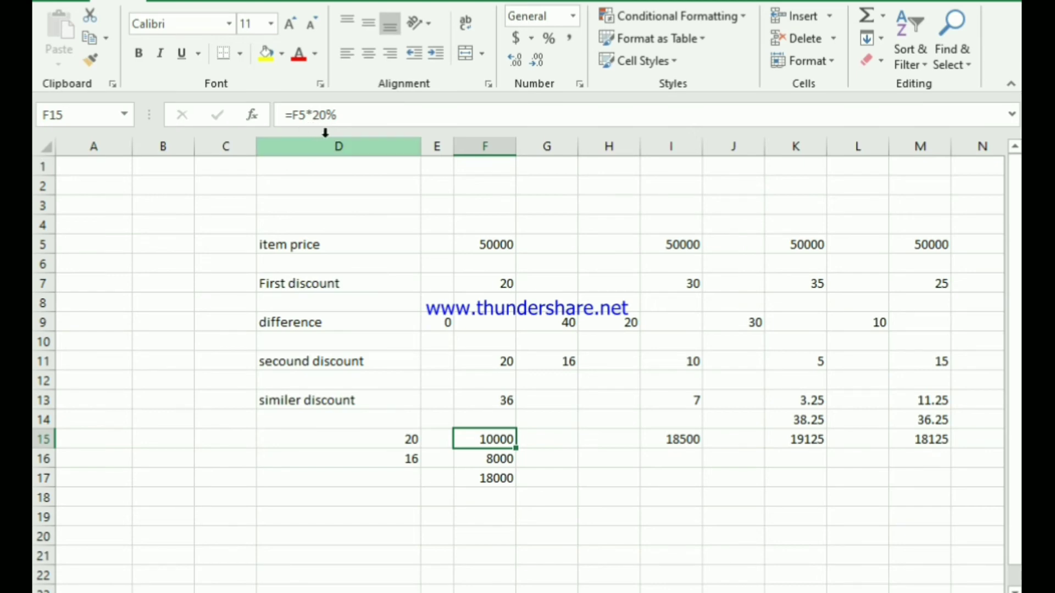
pyautogui.click(477, 441)
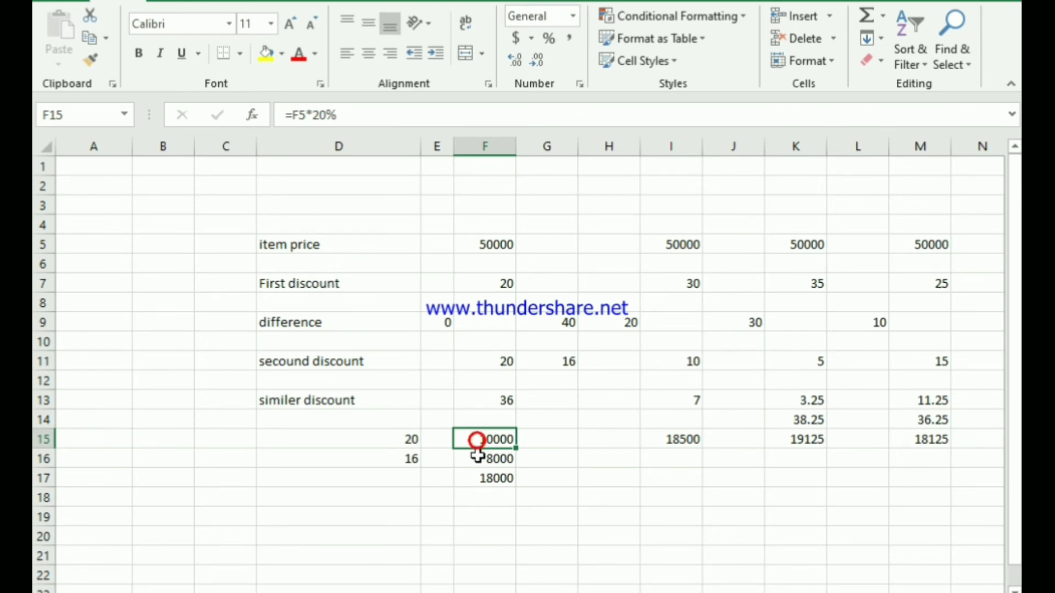
pyautogui.click(478, 459)
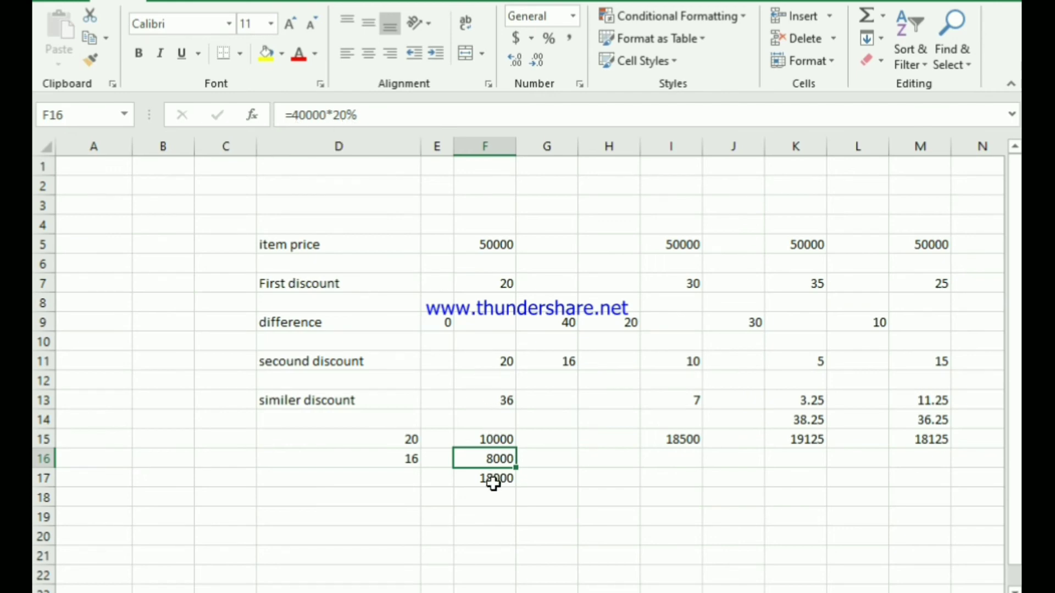
pyautogui.click(493, 483)
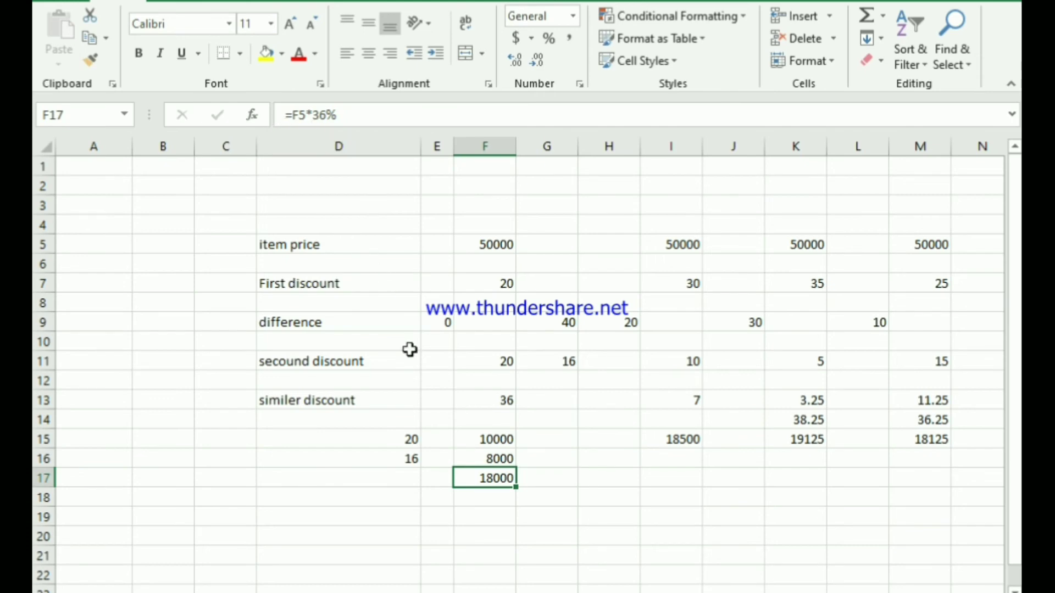
# Relate the amounts in F15 and F16 to the first discount in F7, the formula in G11 and the similar discount in F13.
pyautogui.click(513, 441)
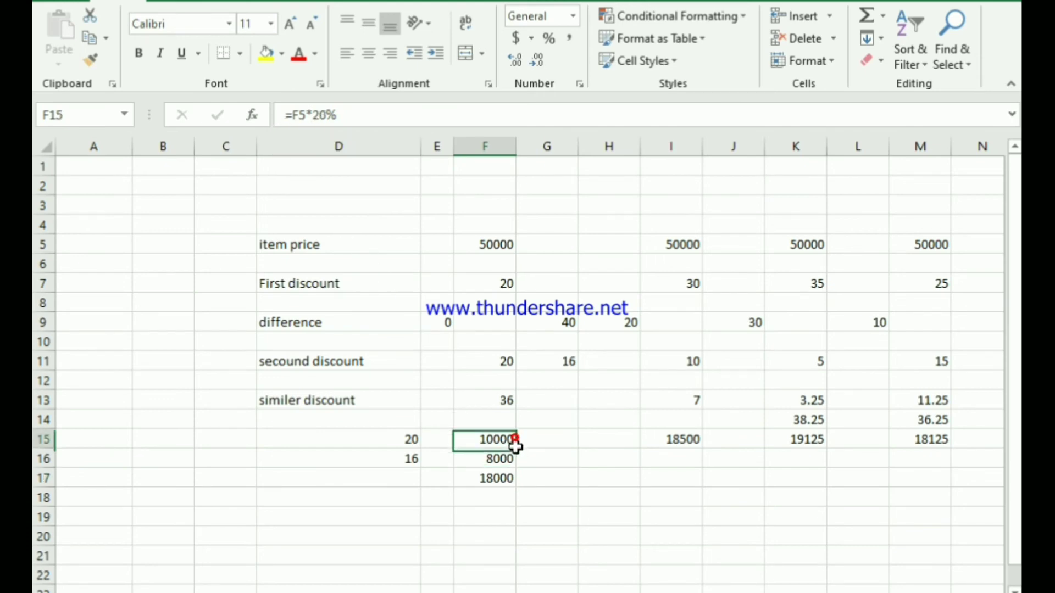
pyautogui.moveTo(516, 446); pyautogui.dragTo(514, 460)
pyautogui.click(526, 440)
pyautogui.click(513, 275)
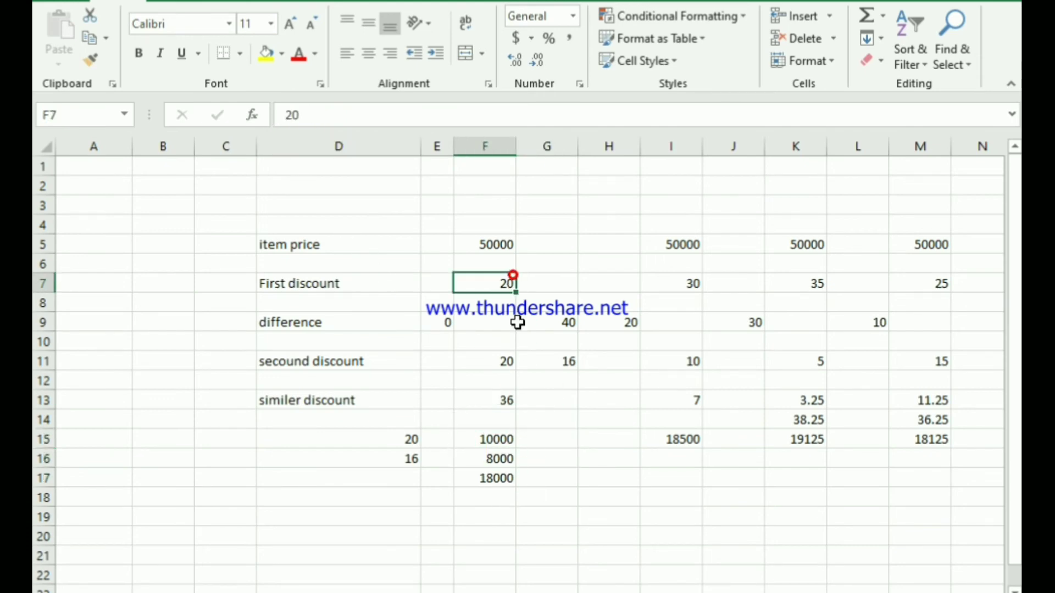
pyautogui.click(521, 360)
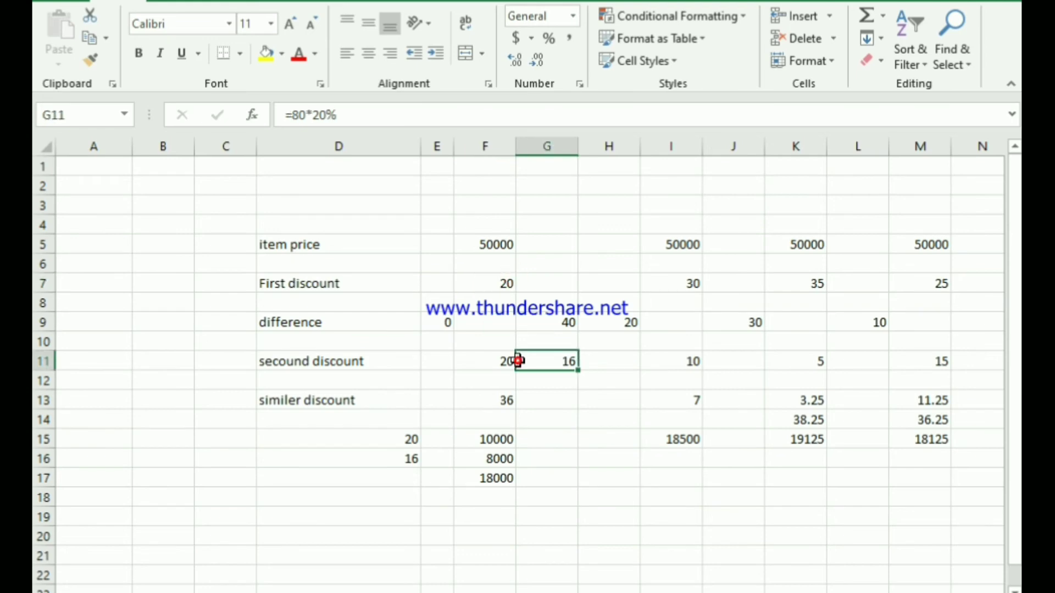
pyautogui.click(492, 405)
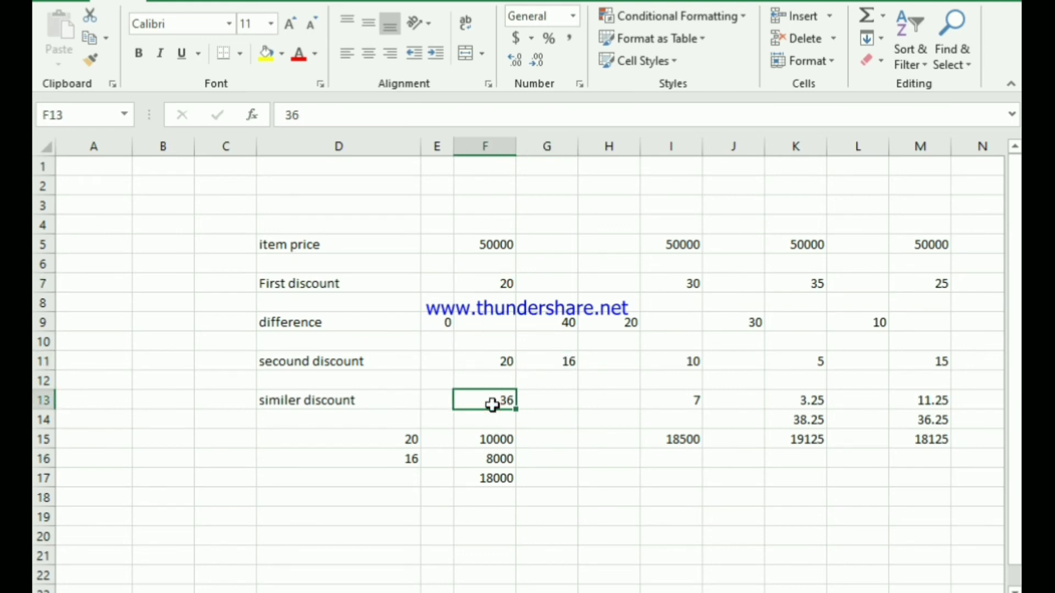
pyautogui.click(586, 417)
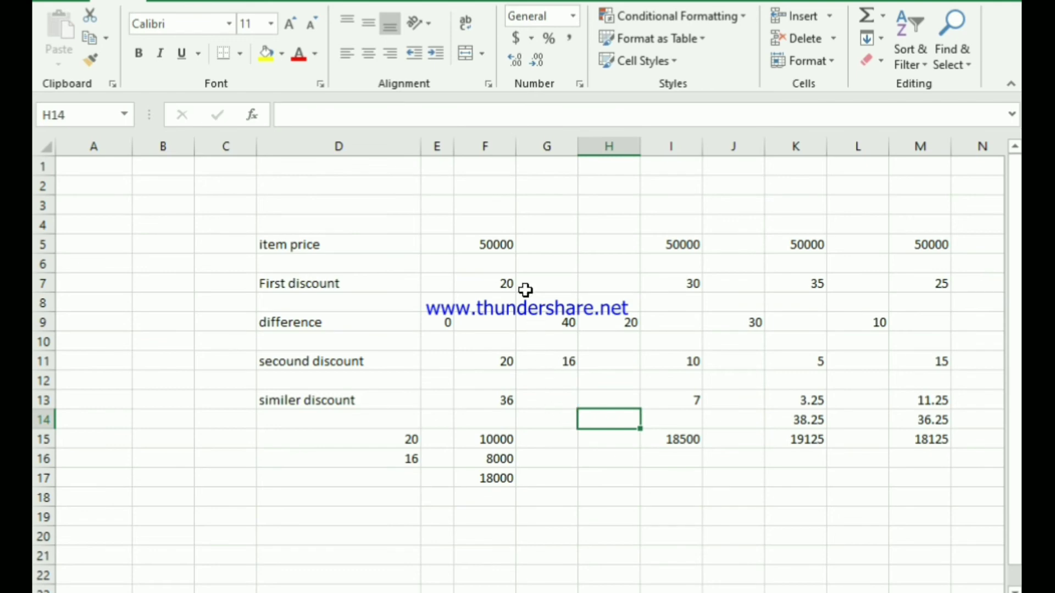
# Compare the discount cases in columns F, I and K, checking the difference in E9 and the combined amount in F17.
pyautogui.moveTo(500, 241); pyautogui.dragTo(506, 361)
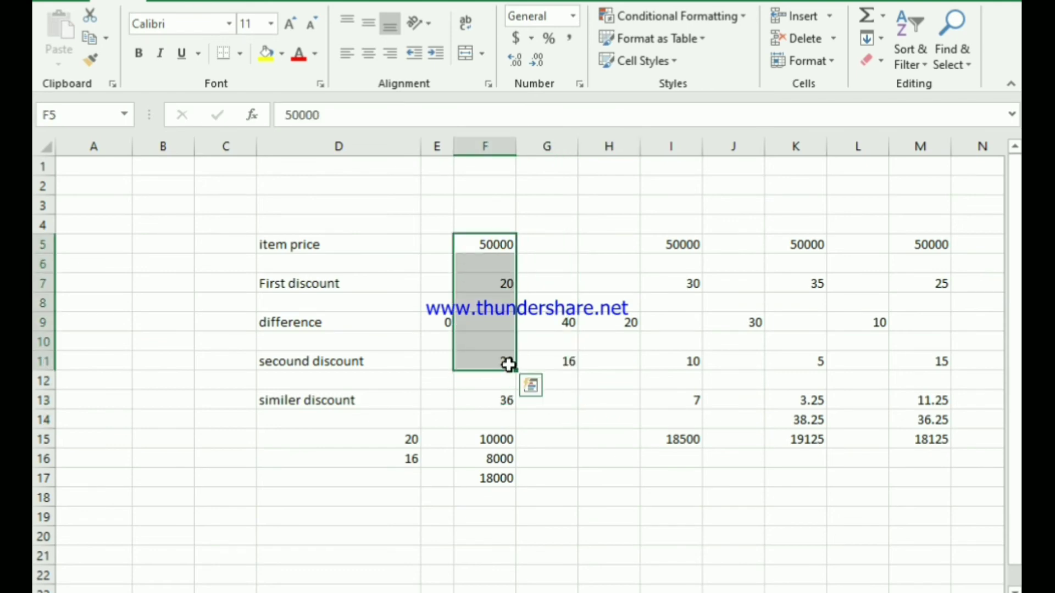
pyautogui.click(434, 326)
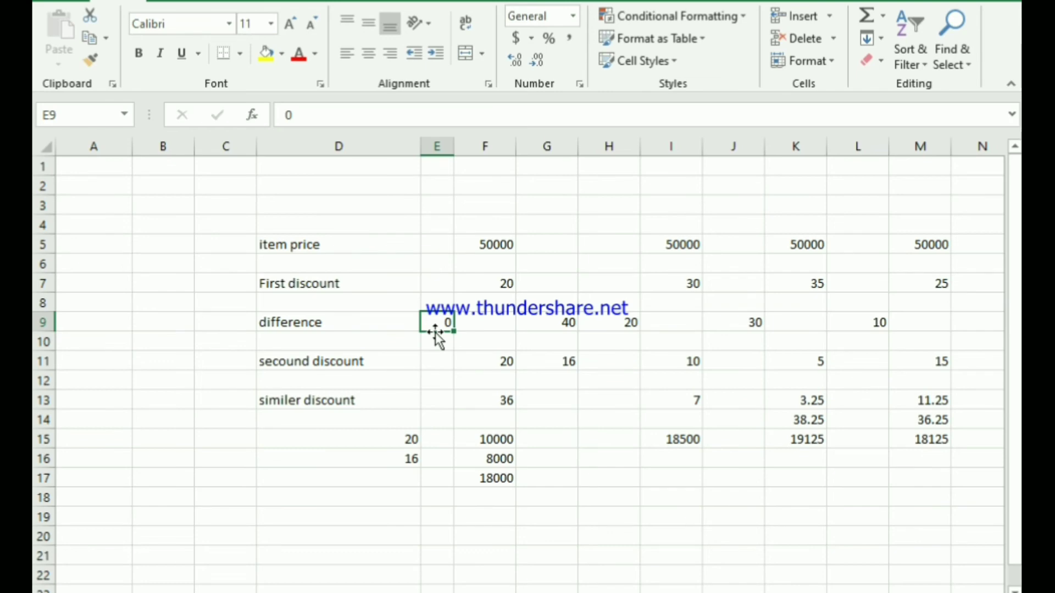
pyautogui.moveTo(473, 230); pyautogui.dragTo(484, 461)
pyautogui.moveTo(680, 215); pyautogui.dragTo(708, 508)
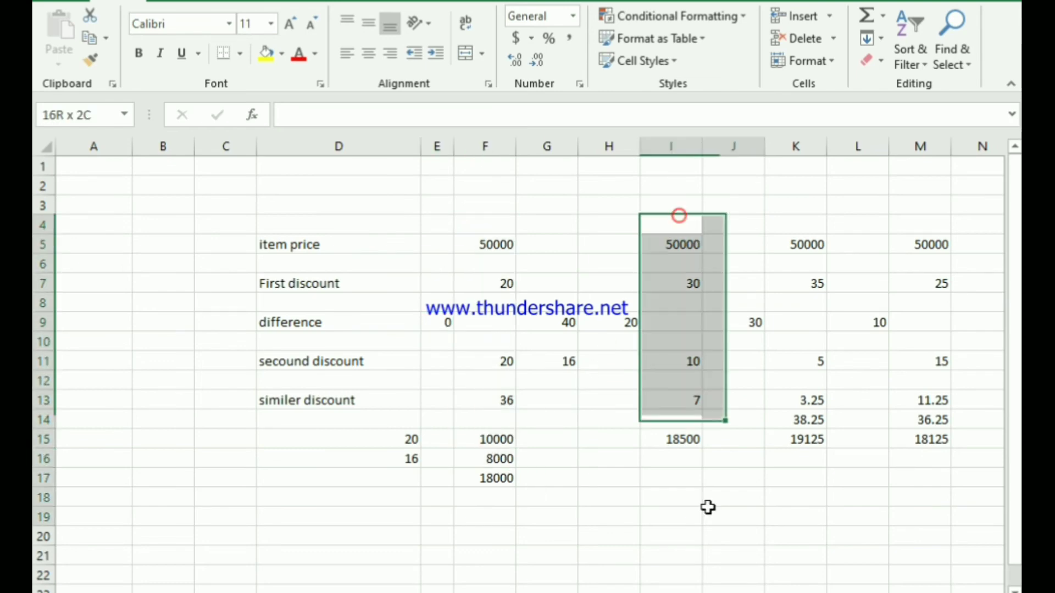
pyautogui.click(707, 508)
pyautogui.moveTo(816, 226); pyautogui.dragTo(817, 456)
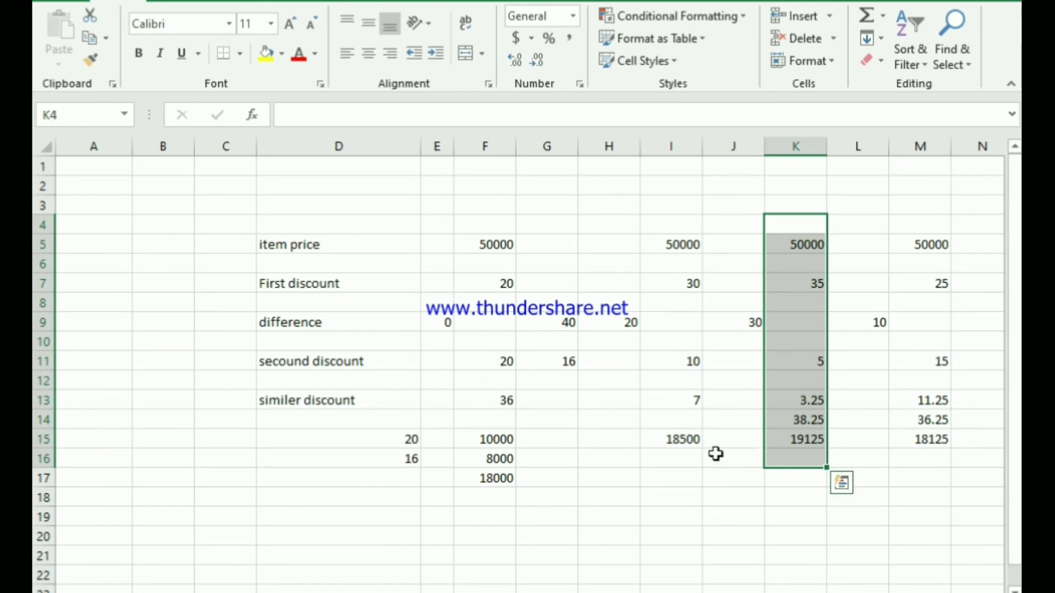
pyautogui.moveTo(487, 243); pyautogui.dragTo(512, 399)
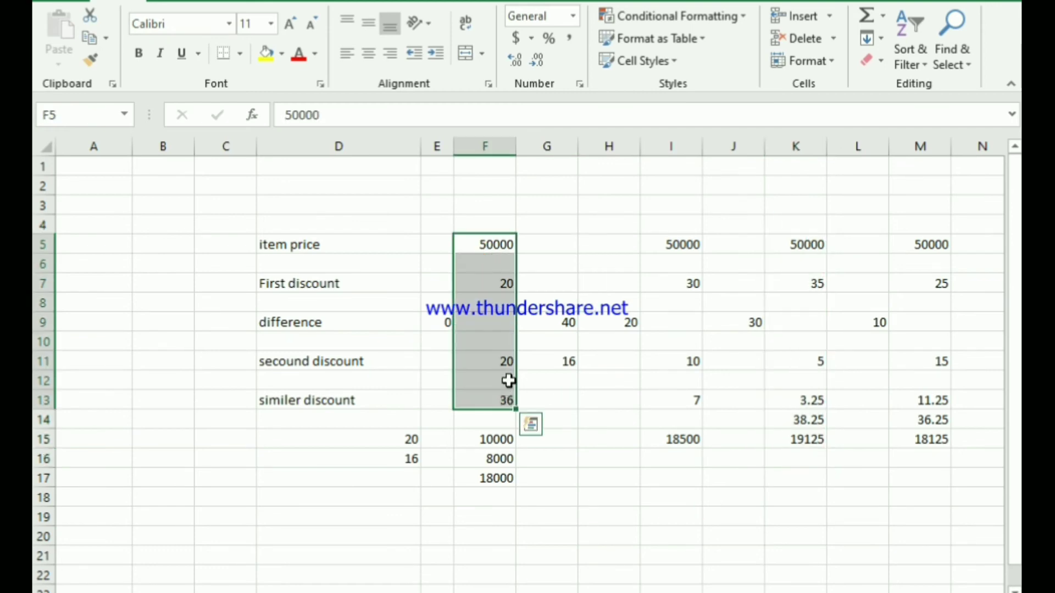
pyautogui.click(438, 325)
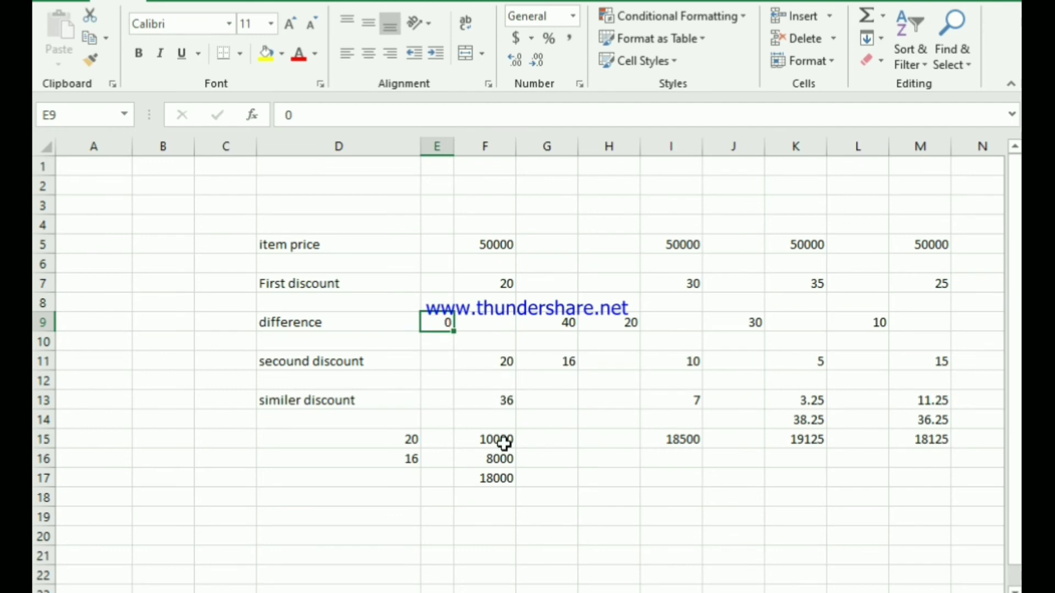
pyautogui.click(510, 480)
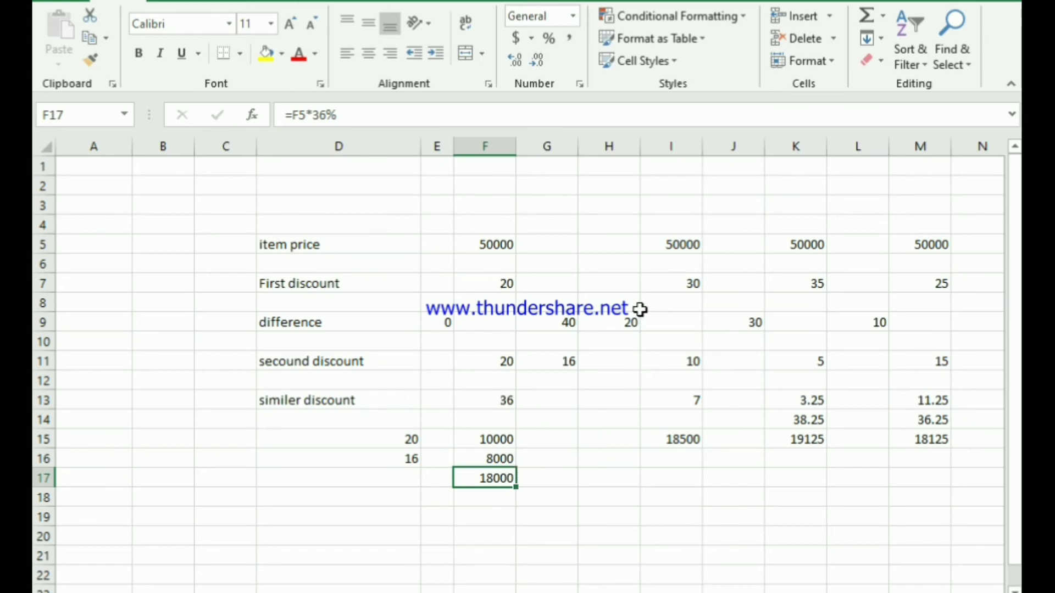
# Compare column F's discounts with the discounts in I7 and I11, their difference in H9 and the formula in I13.
pyautogui.moveTo(514, 280); pyautogui.dragTo(500, 382)
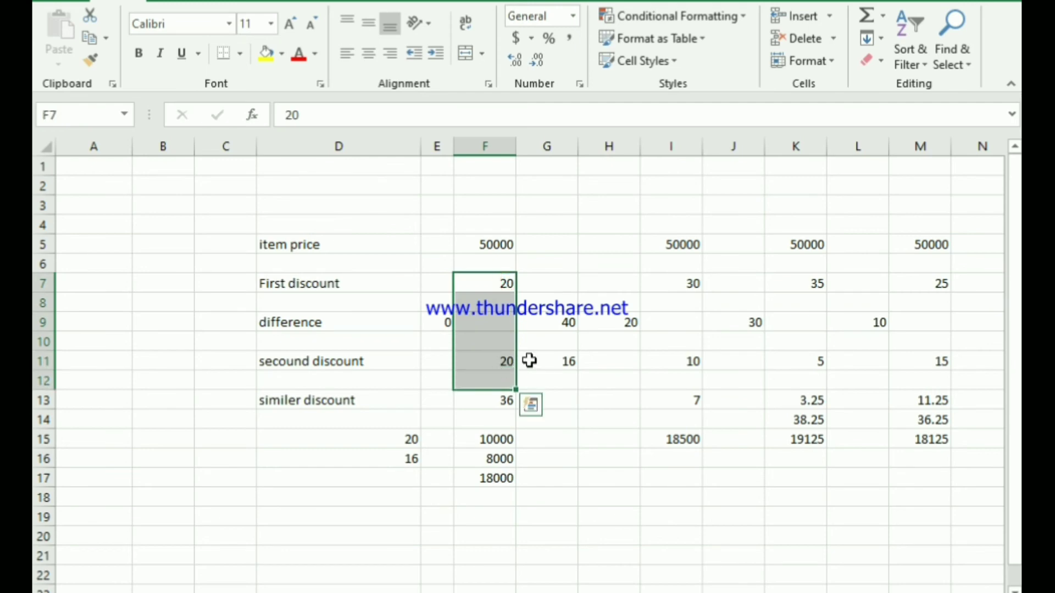
pyautogui.click(678, 282)
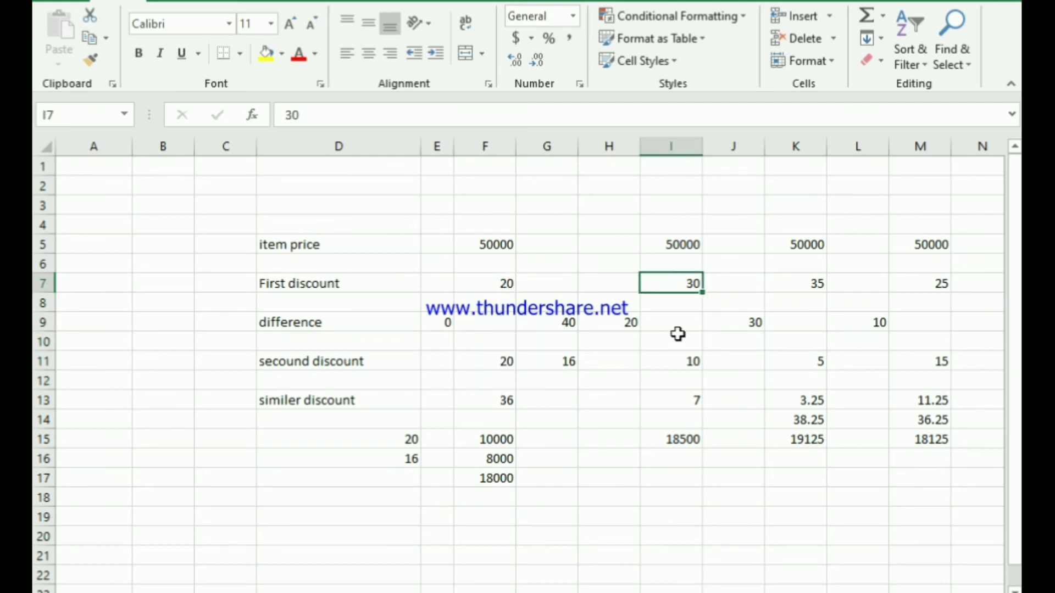
pyautogui.click(674, 361)
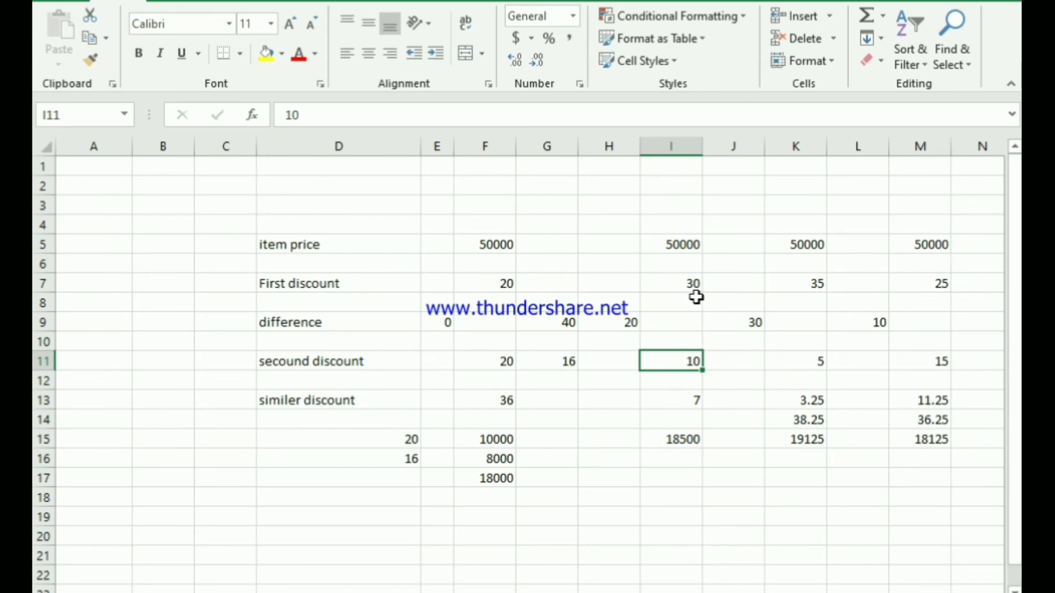
pyautogui.click(633, 324)
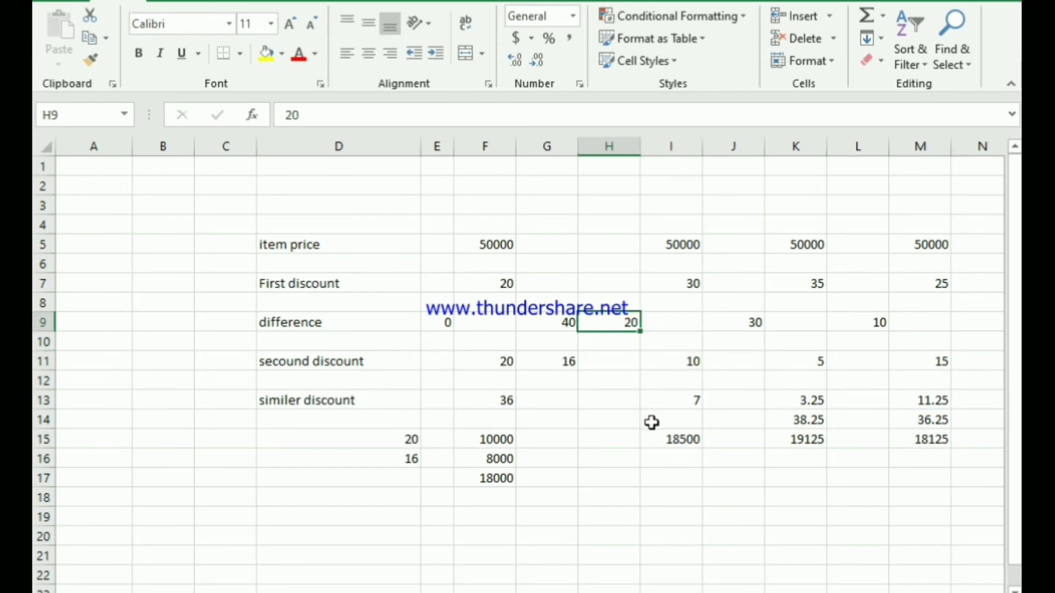
pyautogui.click(690, 404)
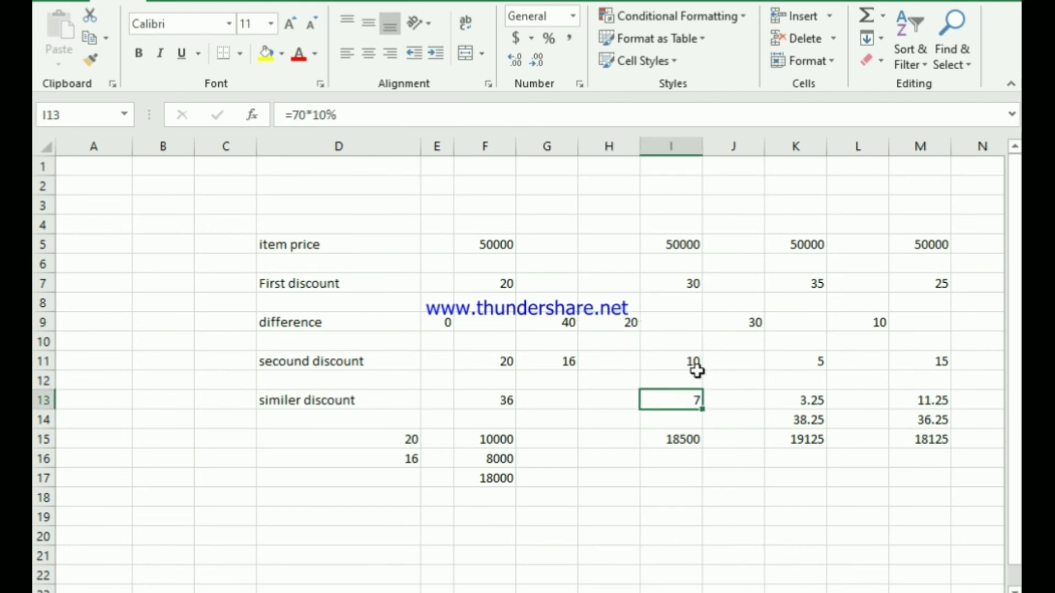
pyautogui.click(695, 287)
pyautogui.click(678, 364)
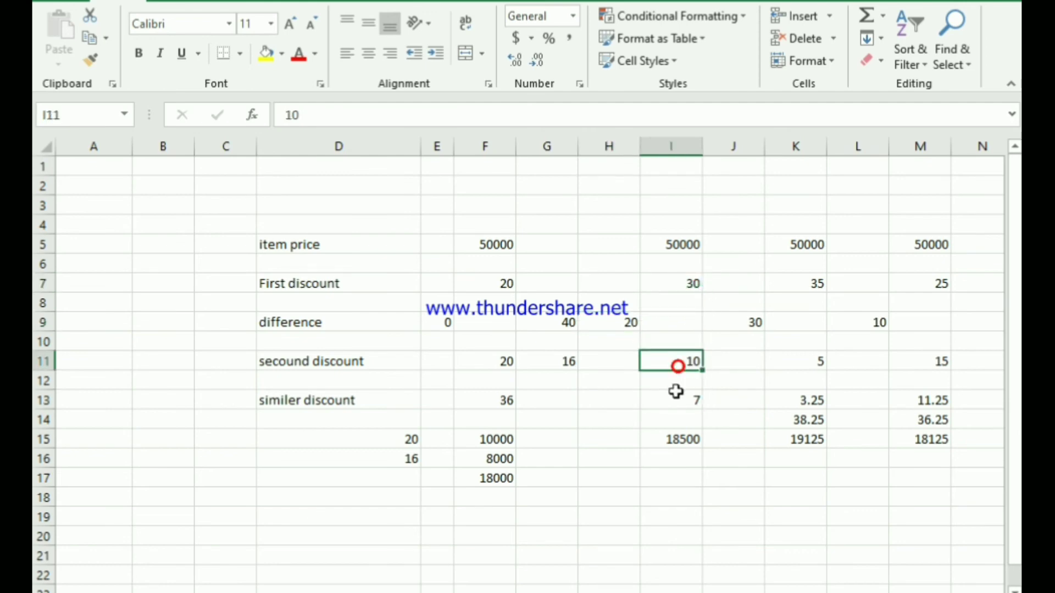
pyautogui.moveTo(519, 283); pyautogui.dragTo(511, 398)
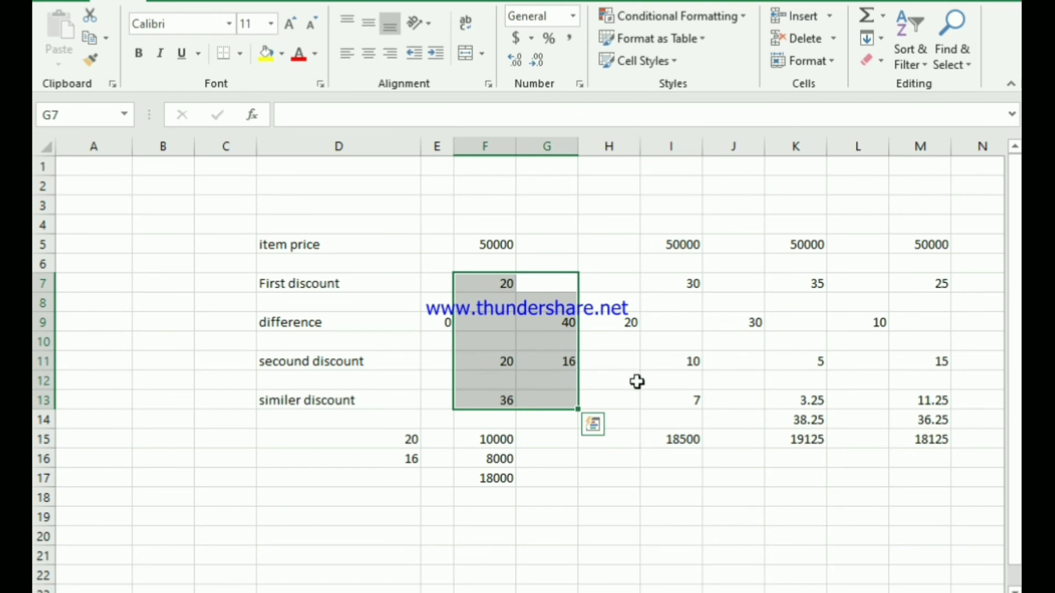
# Check the formula in I13 and the difference in H9 against column K's discounts, the difference in J9 and the formula in K15.
pyautogui.click(671, 403)
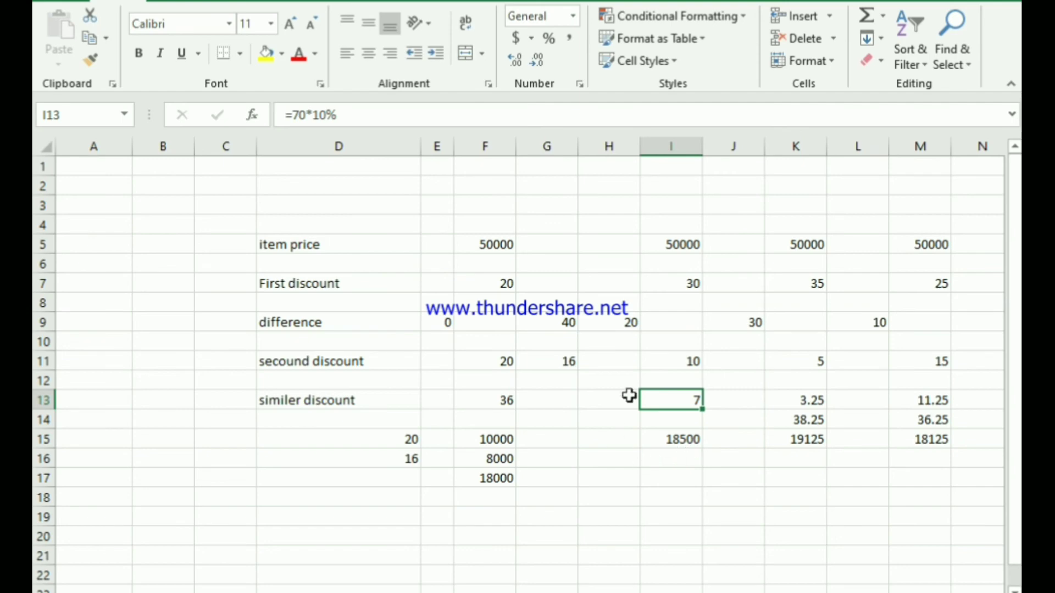
pyautogui.click(636, 325)
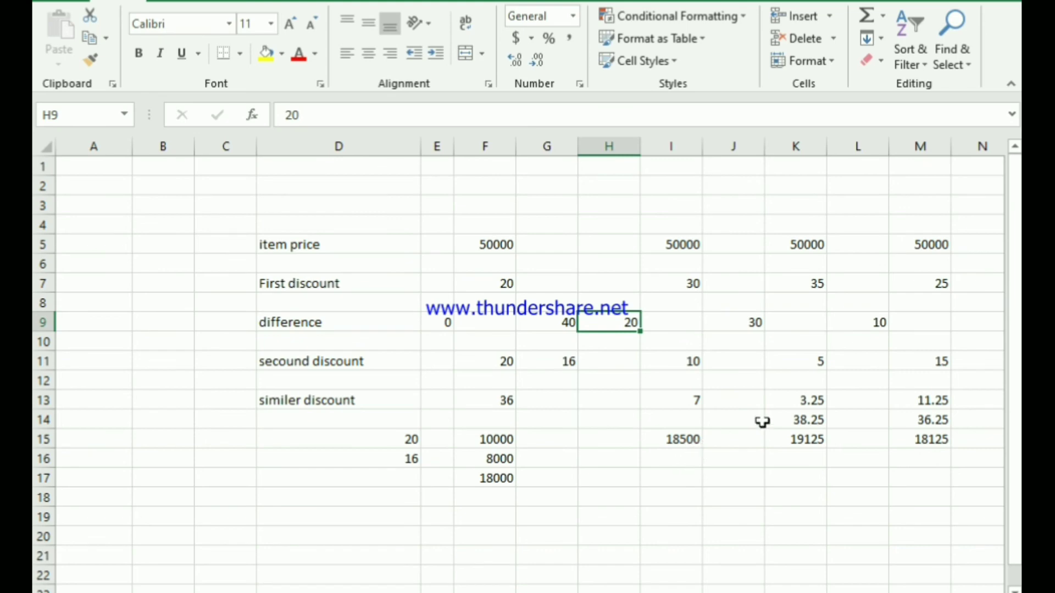
pyautogui.moveTo(810, 224); pyautogui.dragTo(825, 443)
pyautogui.click(830, 485)
pyautogui.click(790, 285)
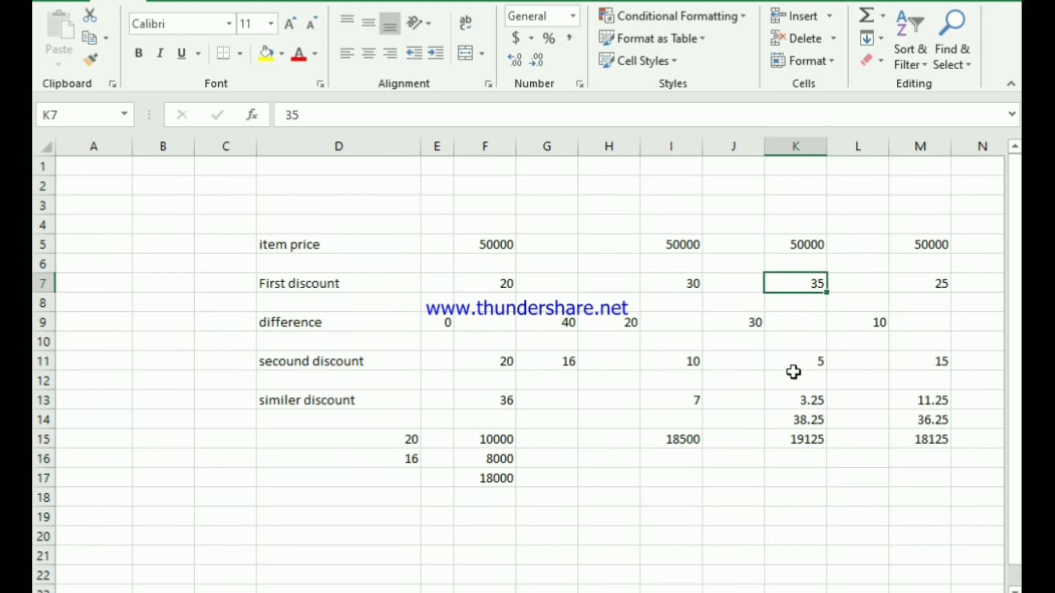
pyautogui.click(797, 365)
pyautogui.click(745, 318)
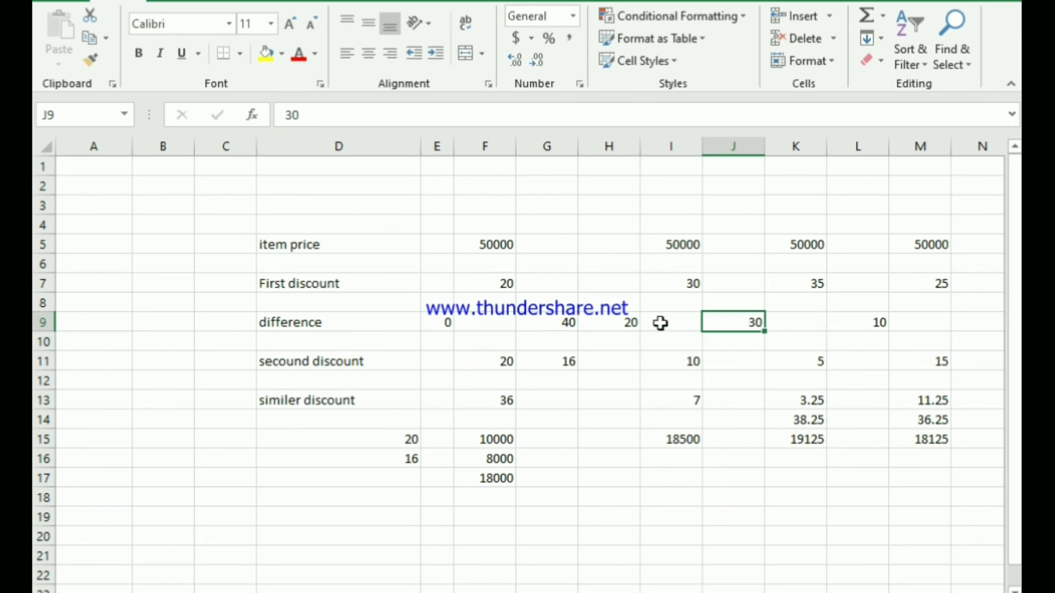
pyautogui.click(808, 444)
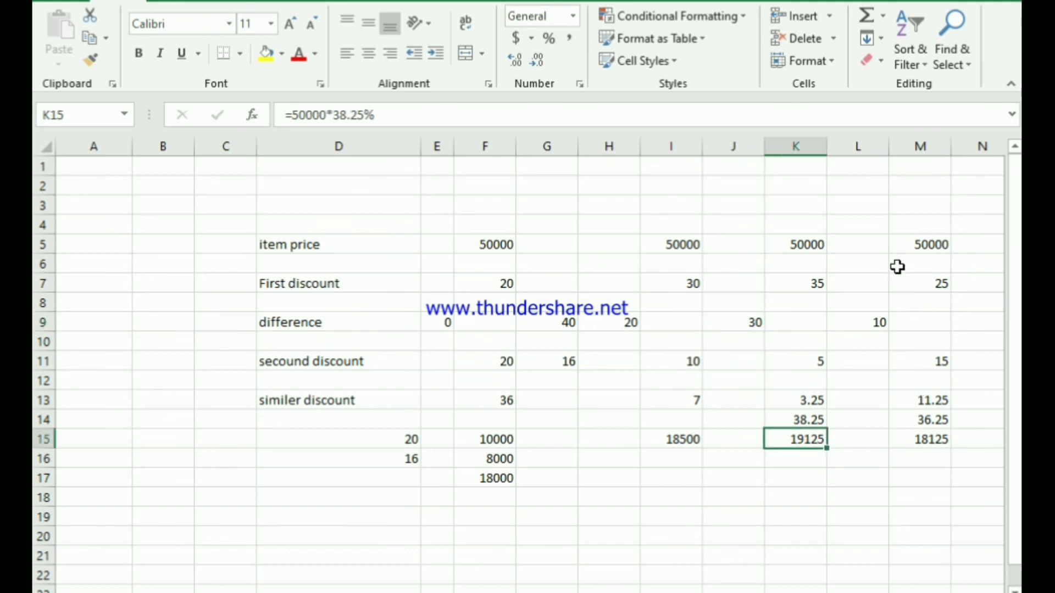
# Check the difference in L9 and compare the discount cases in columns M, K, I and F from item price to discount amount.
pyautogui.click(874, 328)
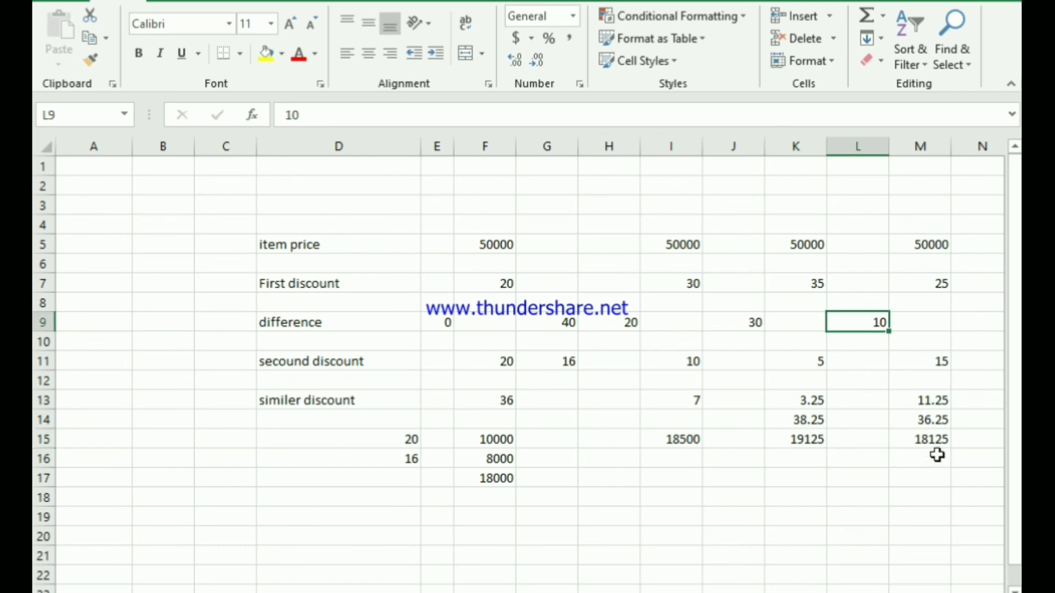
pyautogui.moveTo(933, 222); pyautogui.dragTo(939, 479)
pyautogui.moveTo(801, 209); pyautogui.dragTo(797, 479)
pyautogui.moveTo(670, 206); pyautogui.dragTo(677, 472)
pyautogui.moveTo(487, 218); pyautogui.dragTo(506, 466)
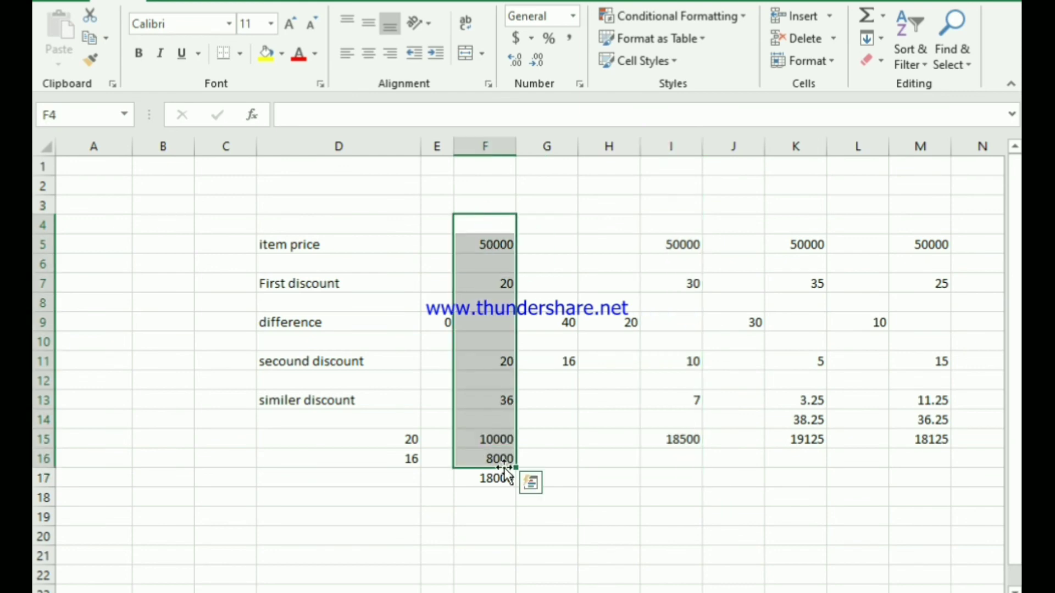
pyautogui.click(592, 515)
# Examine column I's case, relating the first discount in I7 and second discount in I11 to the formula in I15.
pyautogui.moveTo(688, 227); pyautogui.dragTo(684, 461)
pyautogui.click(679, 358)
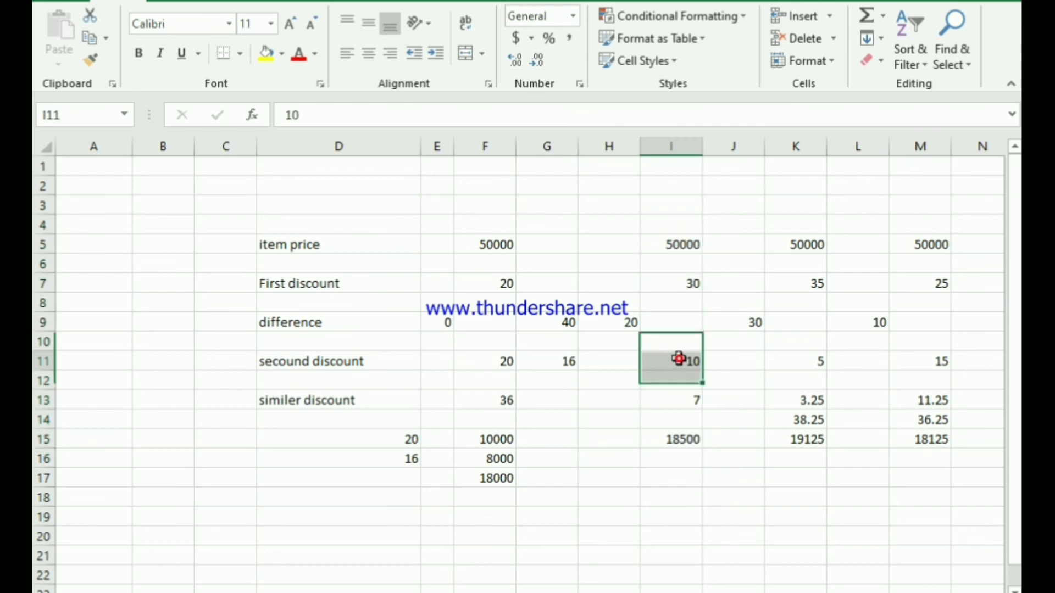
pyautogui.click(674, 283)
pyautogui.click(682, 440)
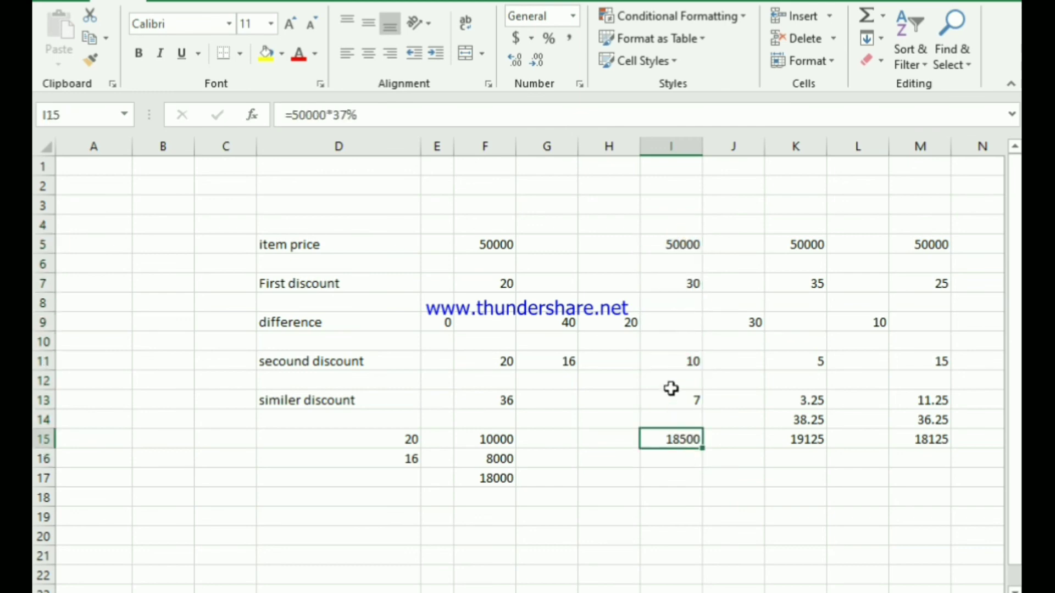
pyautogui.click(671, 286)
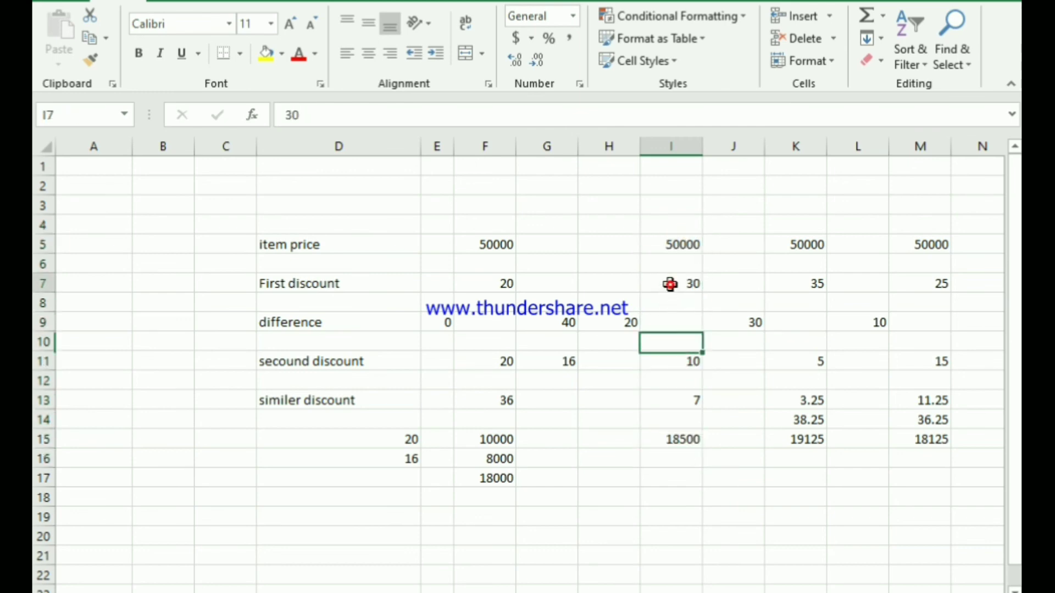
pyautogui.click(668, 364)
pyautogui.click(677, 440)
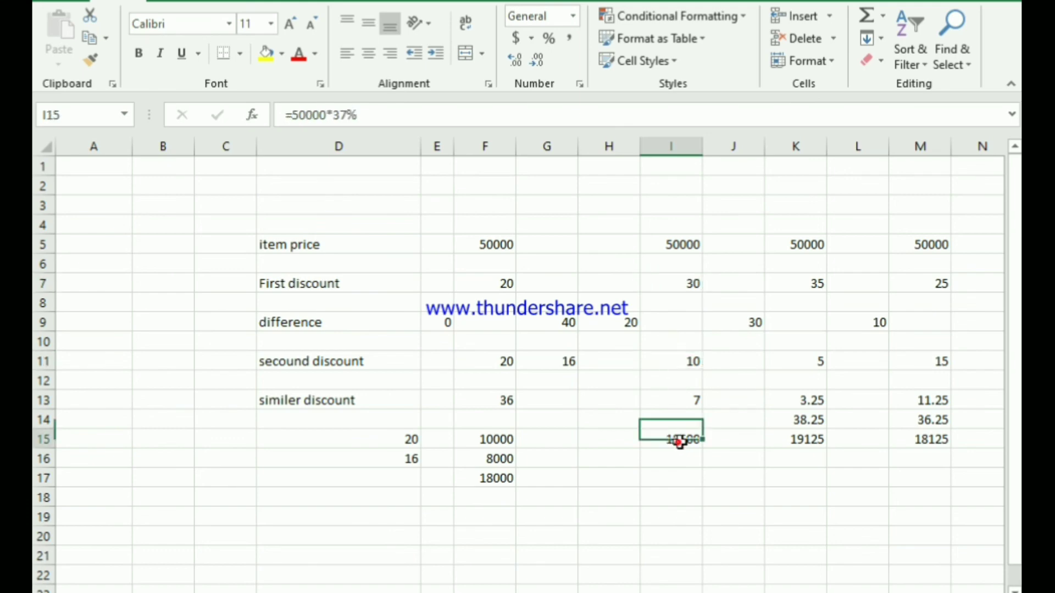
# Review the discounts in I7 and I11 together with the similar discount in I13 against the discount amount in I15.
pyautogui.click(672, 279)
pyautogui.click(669, 359)
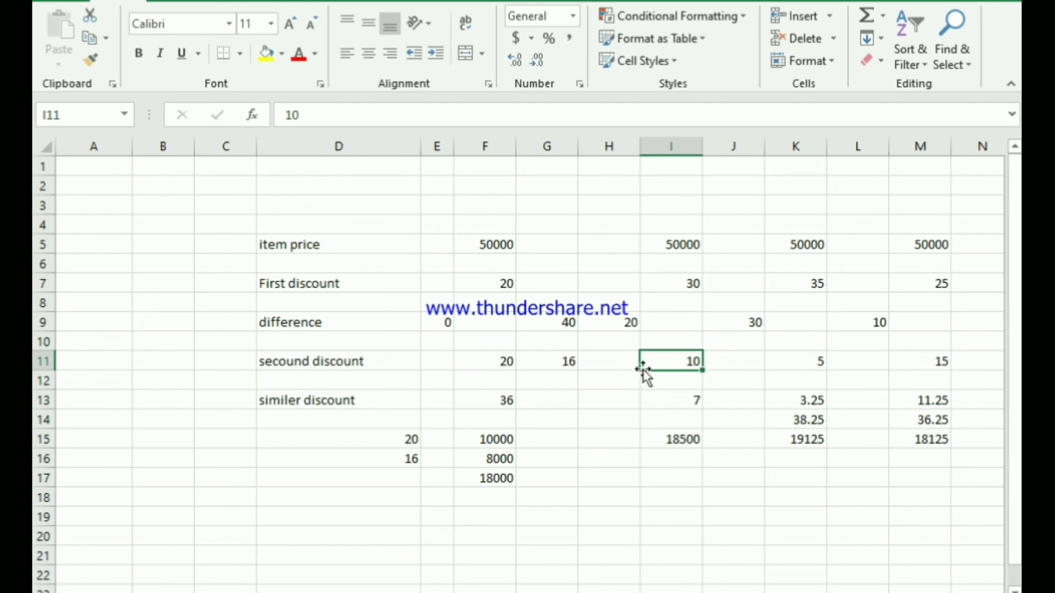
pyautogui.click(675, 283)
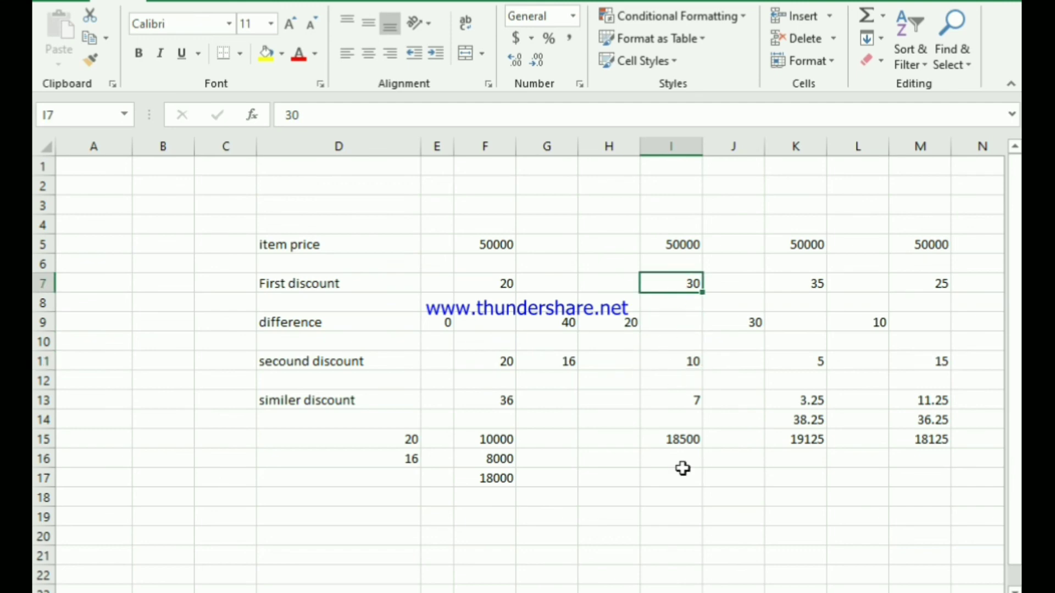
pyautogui.click(681, 443)
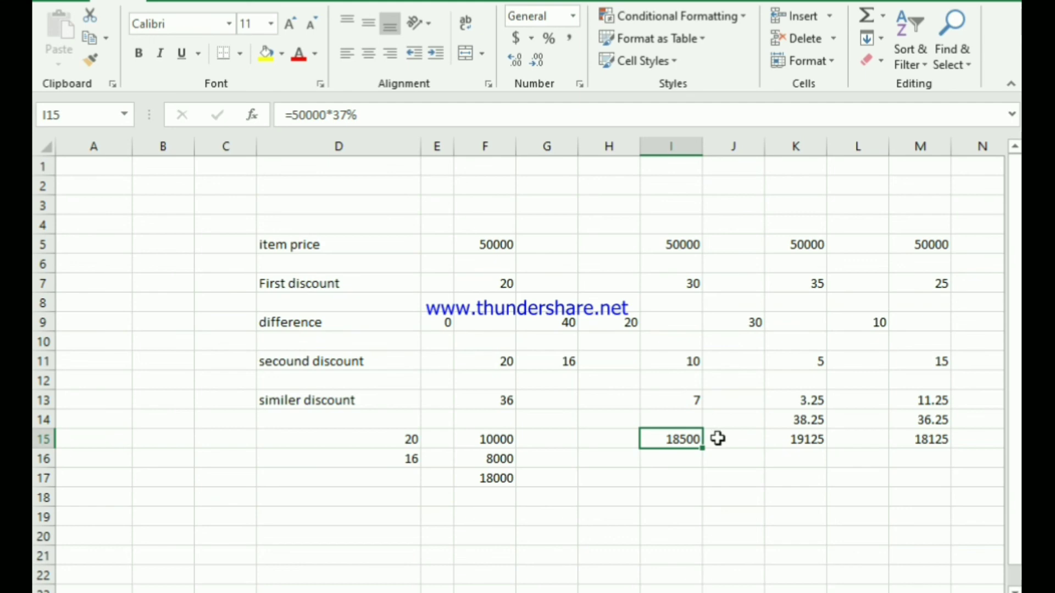
pyautogui.moveTo(697, 285); pyautogui.dragTo(694, 412)
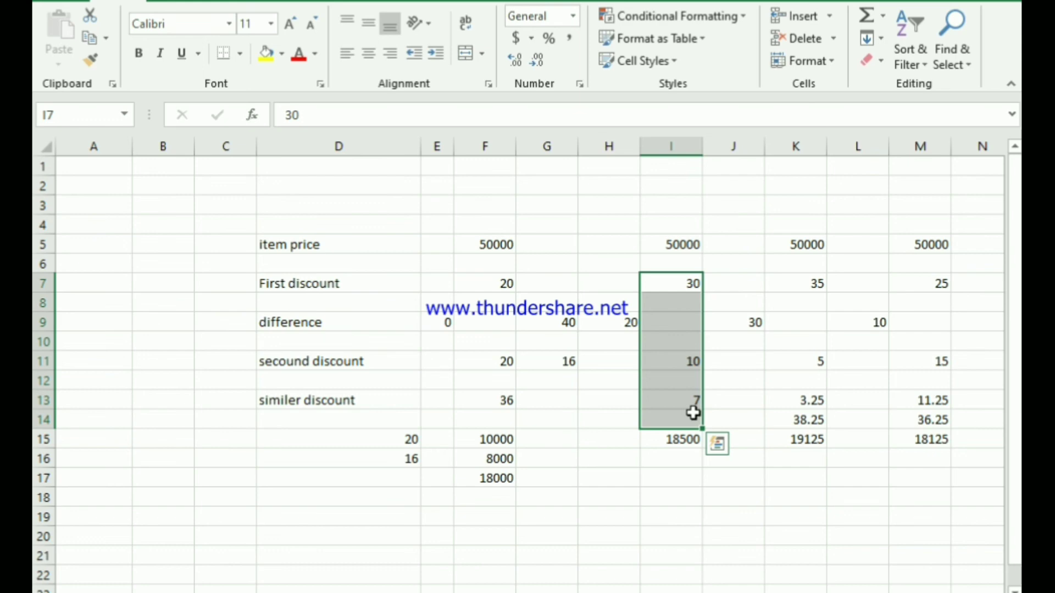
pyautogui.click(689, 444)
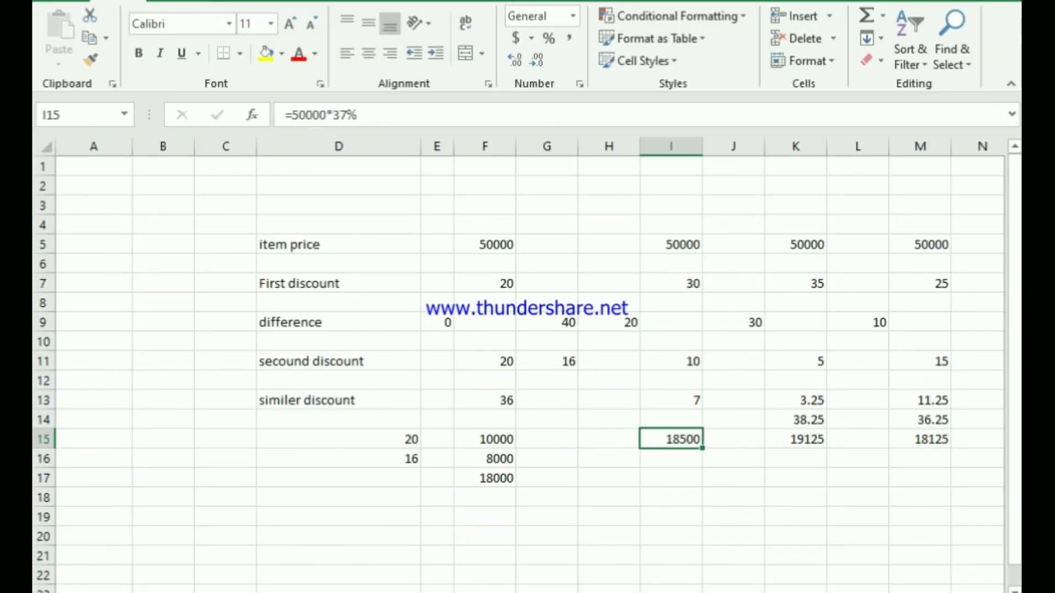
# Compare the two discounts in F7 and F11 with their plain sum in G9 and the similar discount in F13.
pyautogui.click(615, 512)
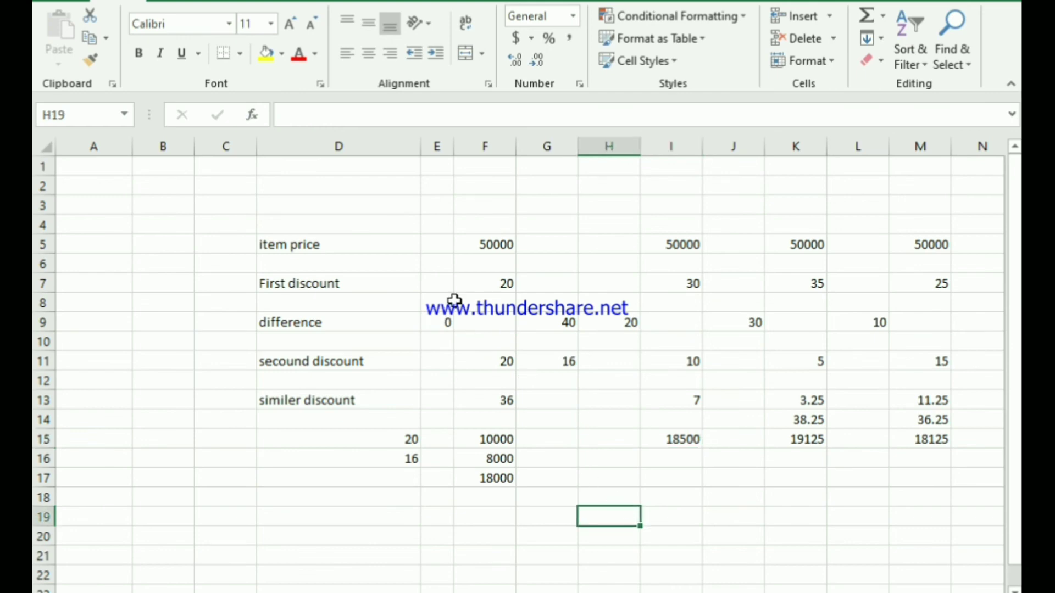
pyautogui.moveTo(499, 283); pyautogui.dragTo(502, 361)
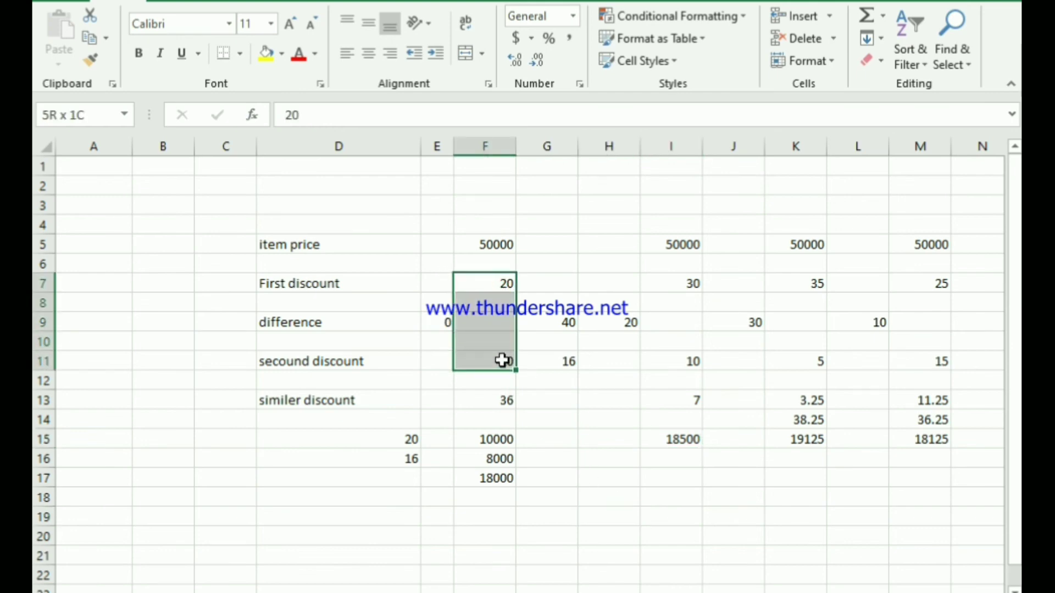
pyautogui.click(552, 326)
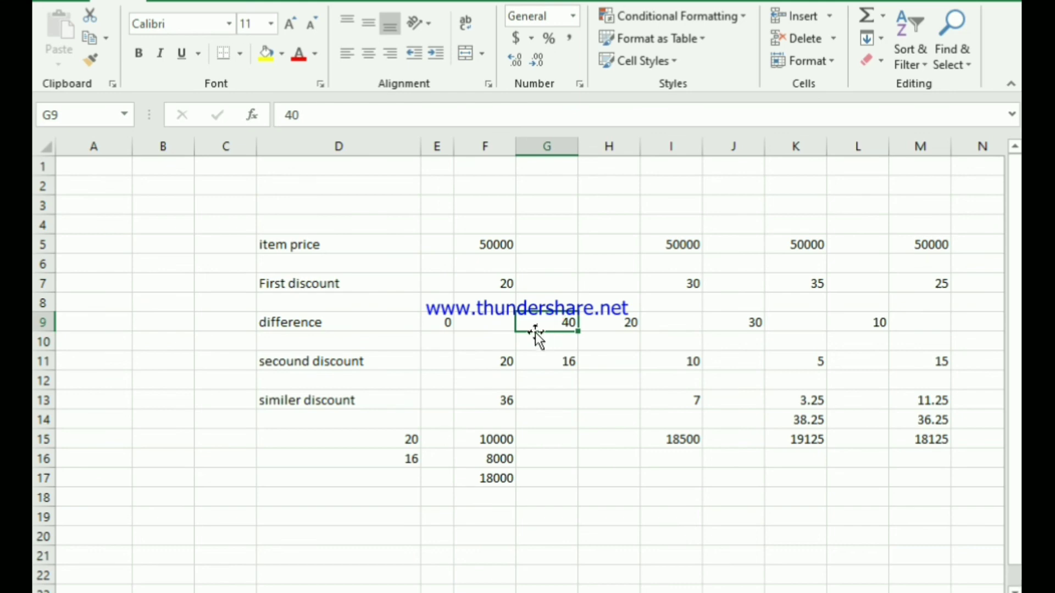
pyautogui.click(507, 405)
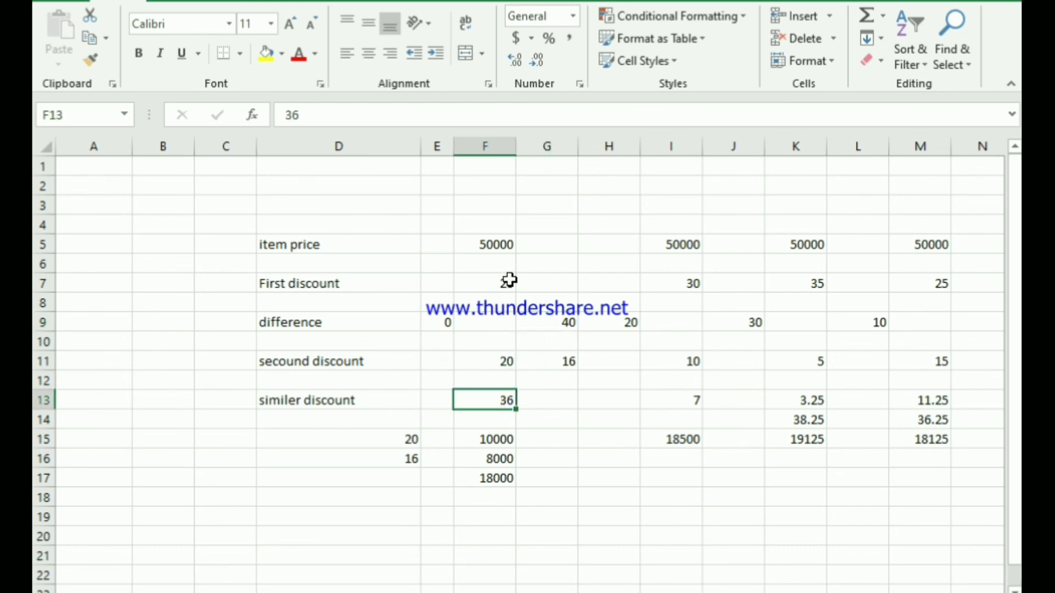
pyautogui.moveTo(508, 281); pyautogui.dragTo(499, 360)
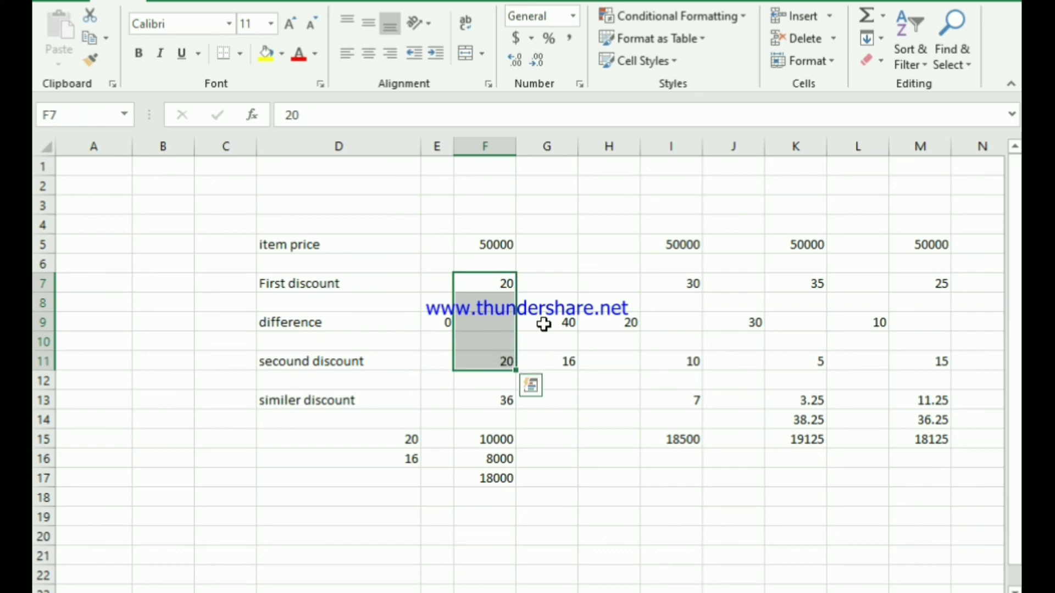
pyautogui.click(507, 405)
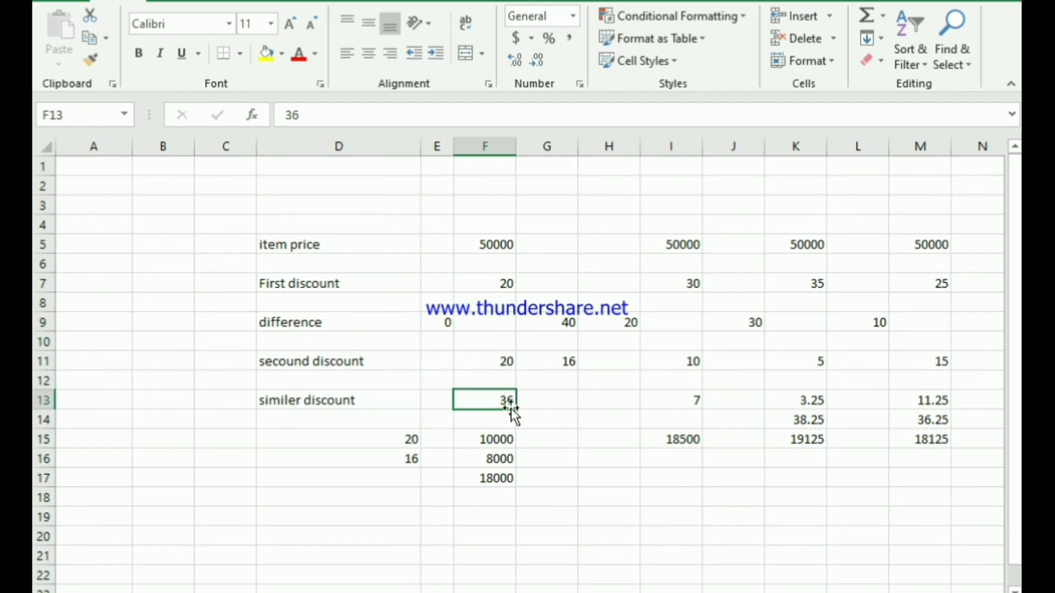